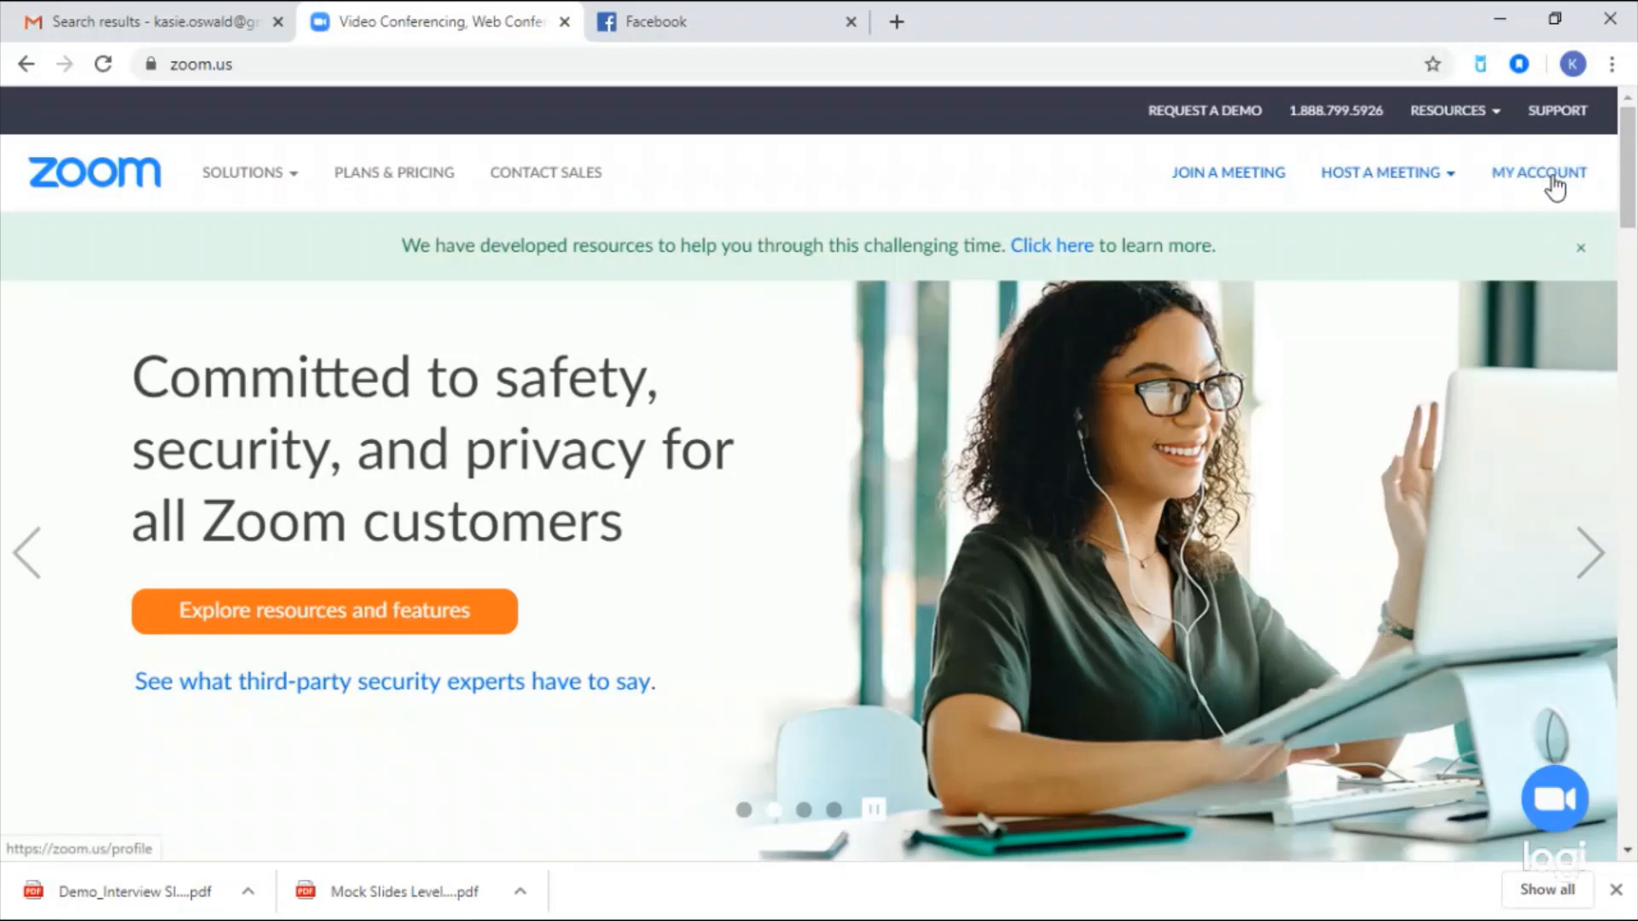
- Open the Zoom account's personal settings and find the meeting settings section
left_click(1552, 179)
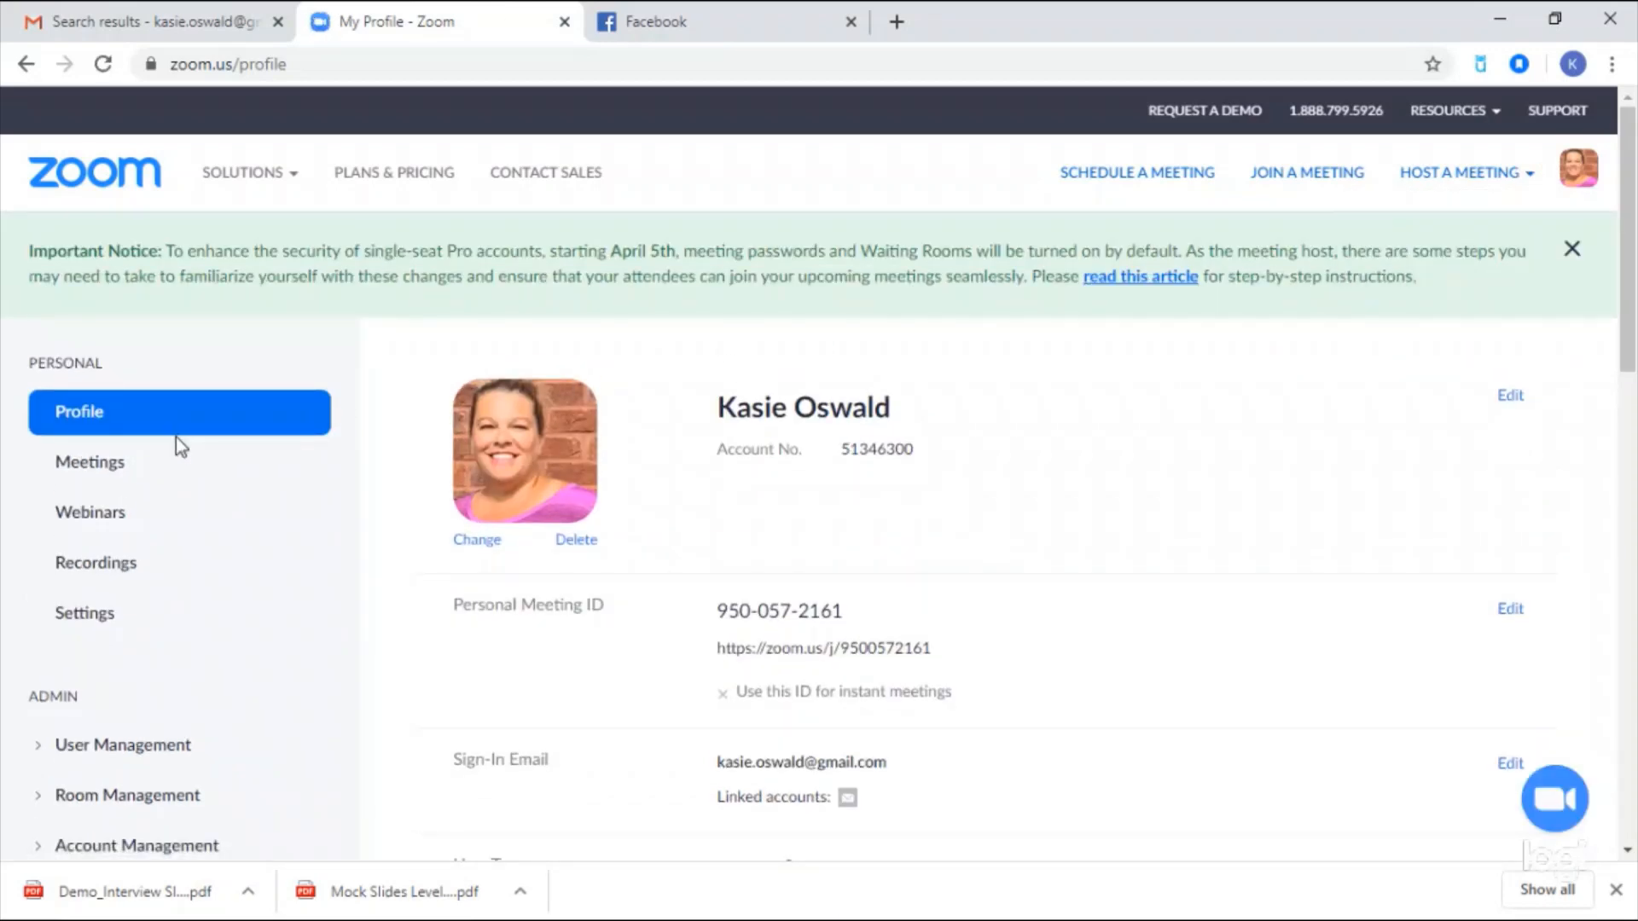
left_click(85, 613)
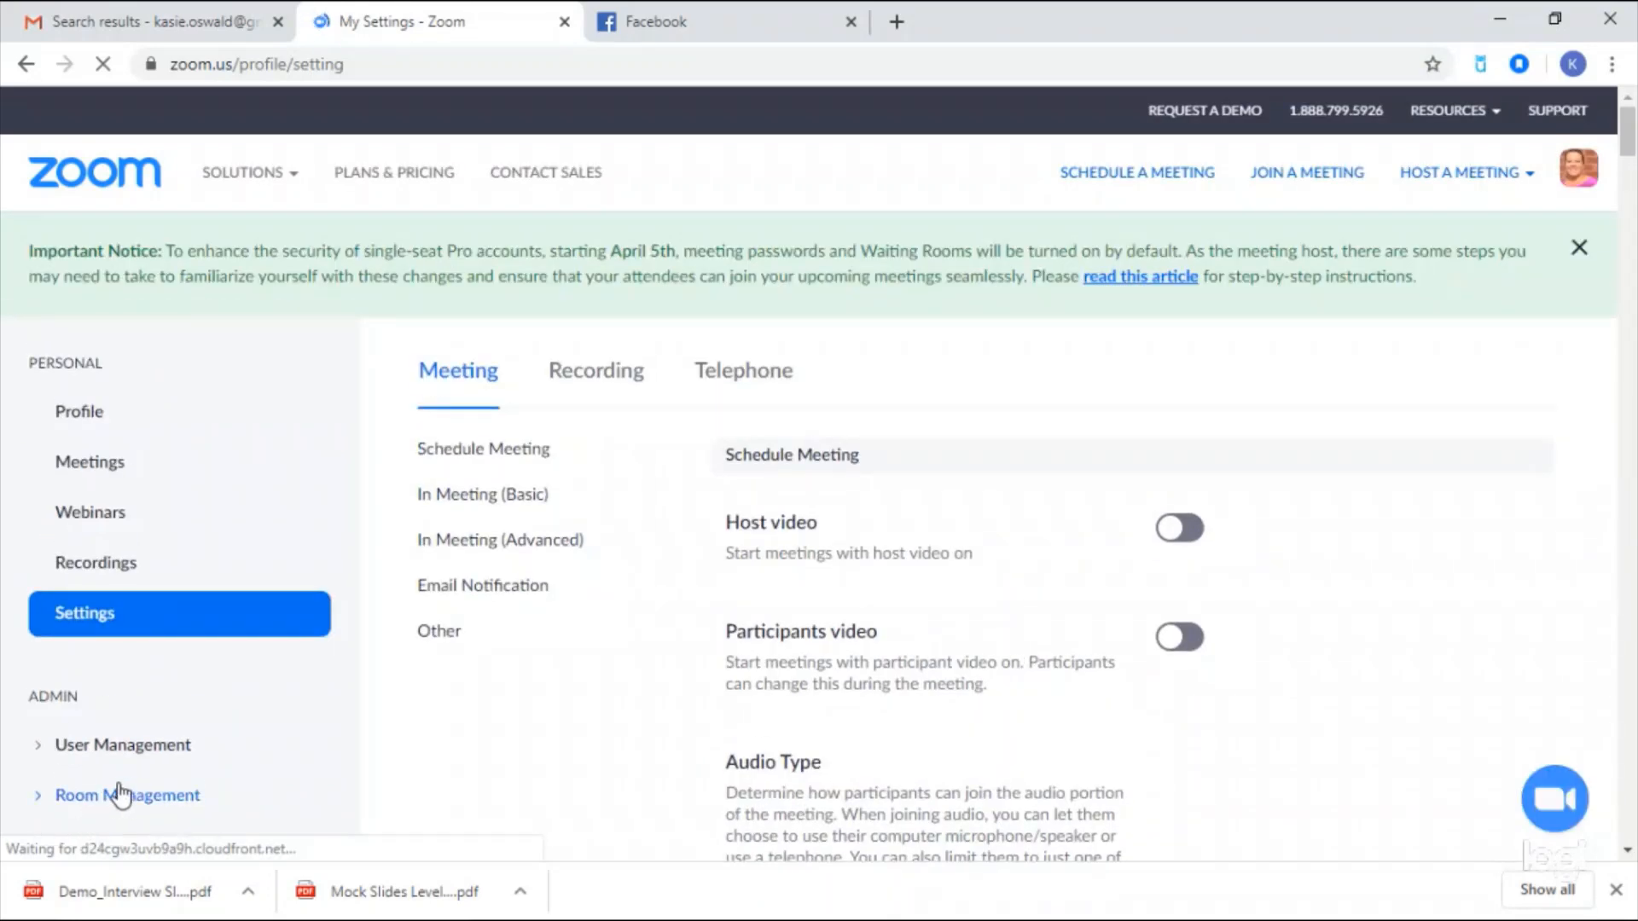
scroll(219, 753, "down", 3)
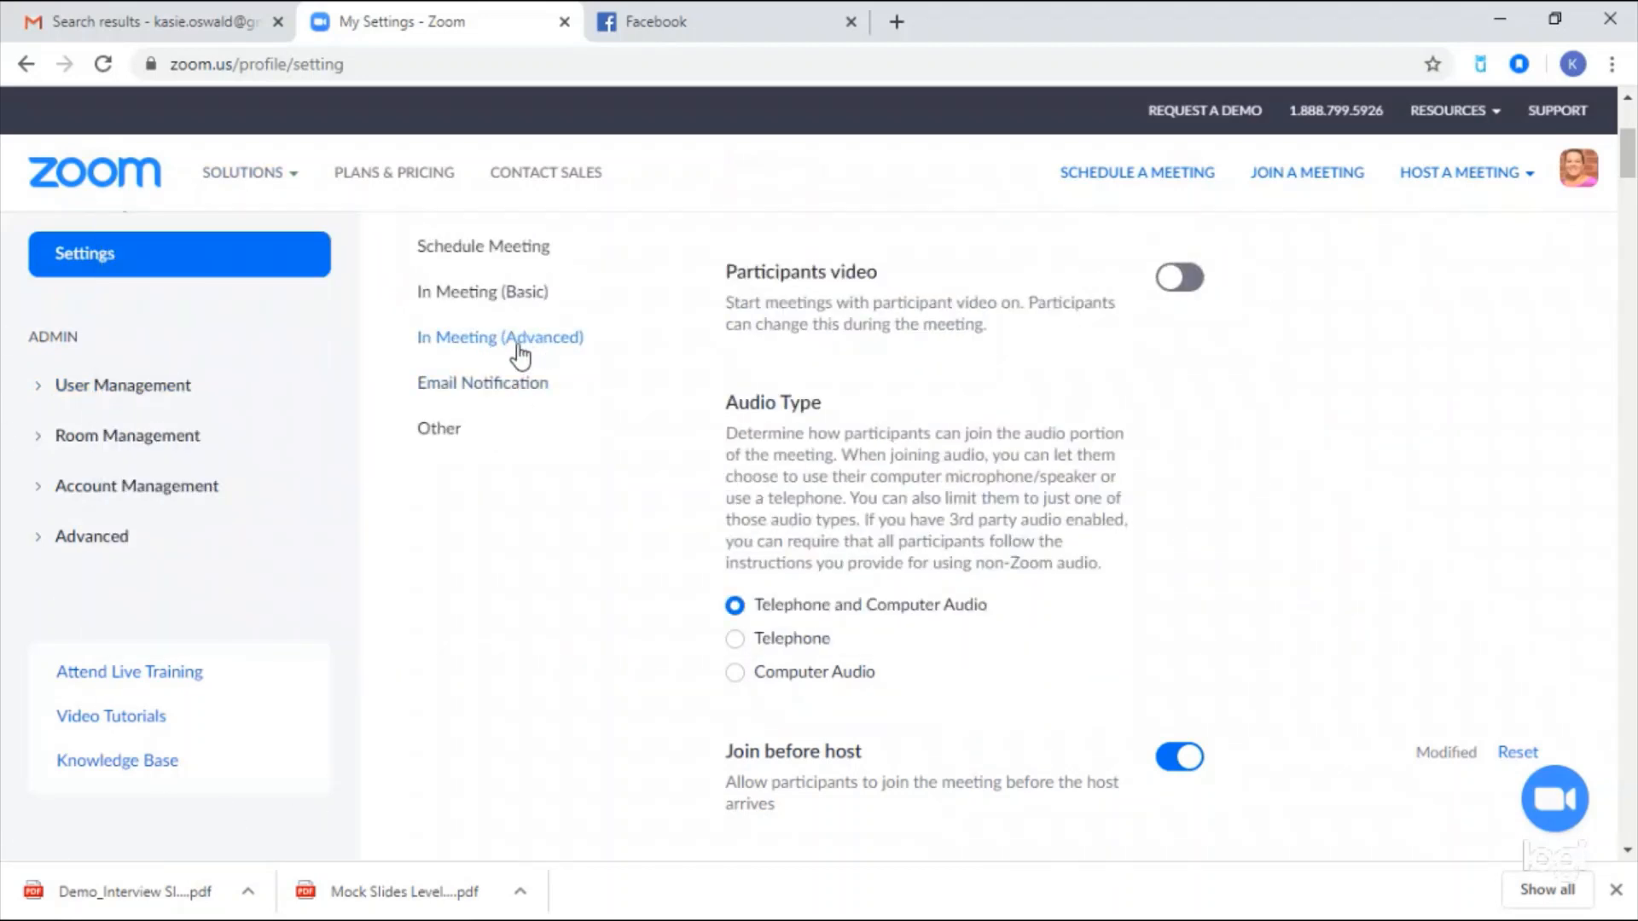
left_click(511, 388)
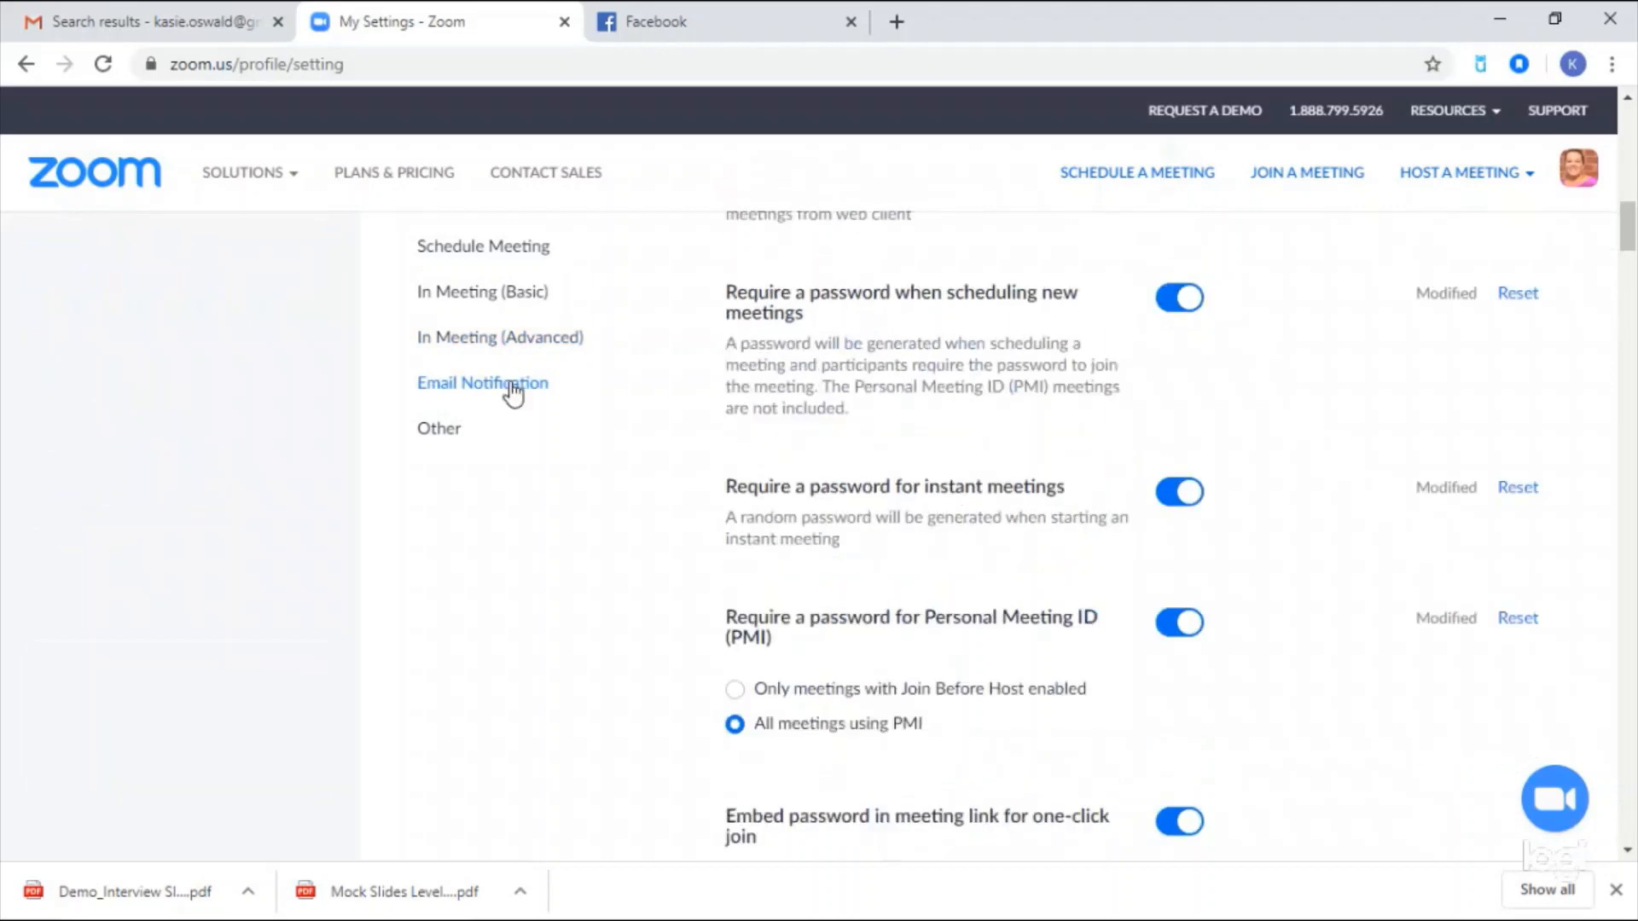
scroll(801, 392, "up", 7)
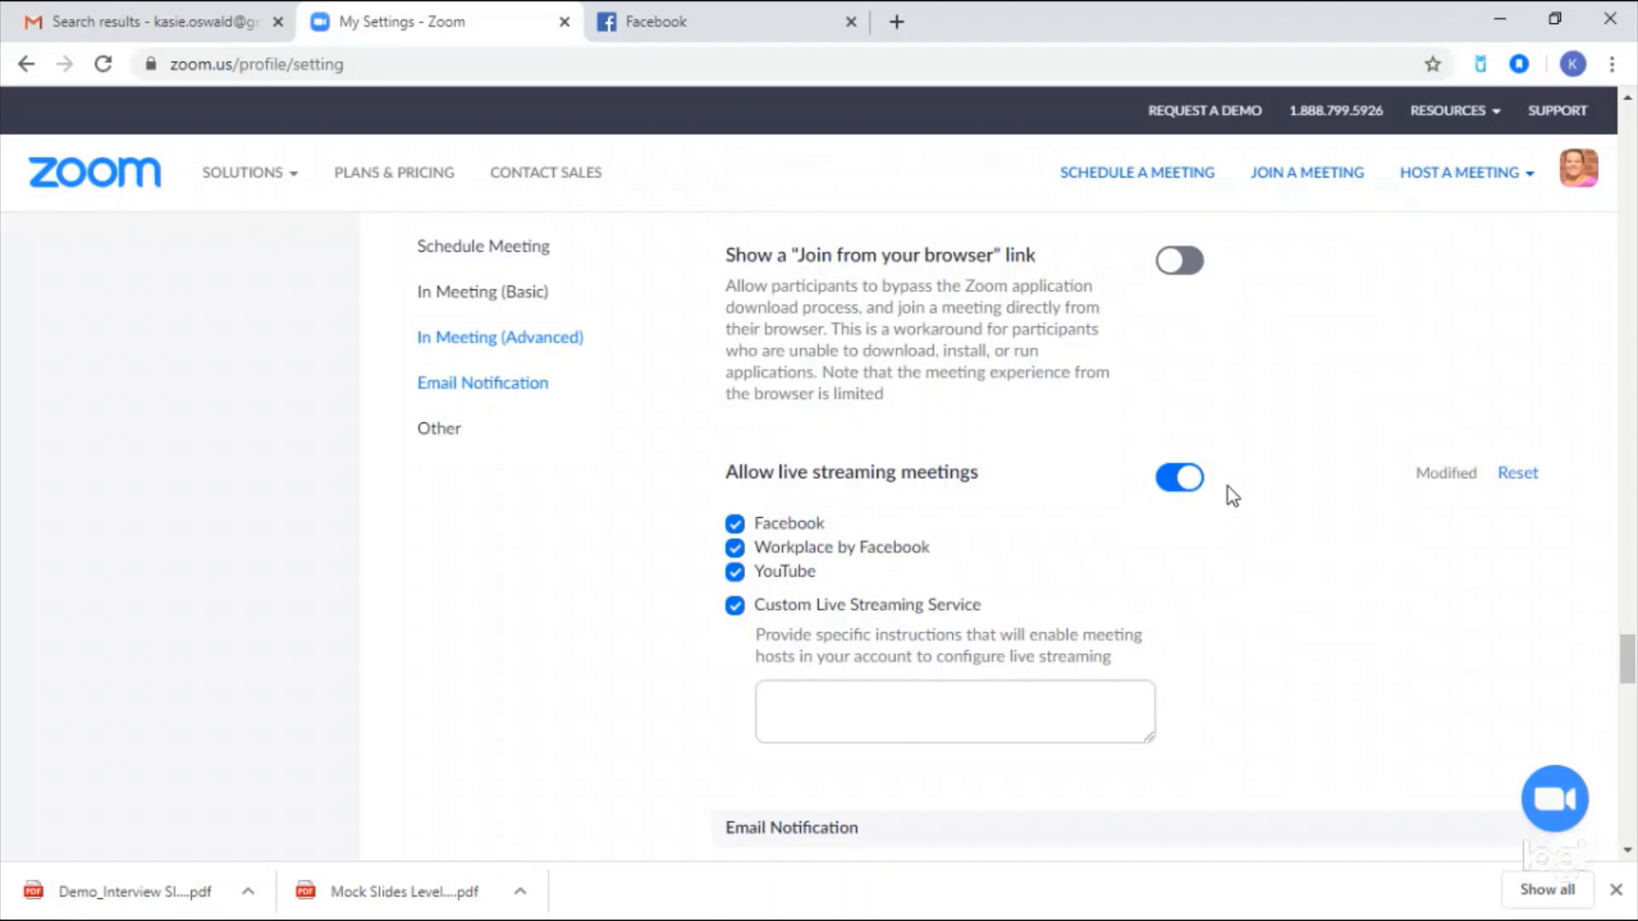
- Allow live streaming meetings with Facebook, Workplace, YouTube and a custom streaming service enabled
left_click(1190, 481)
left_click(891, 706)
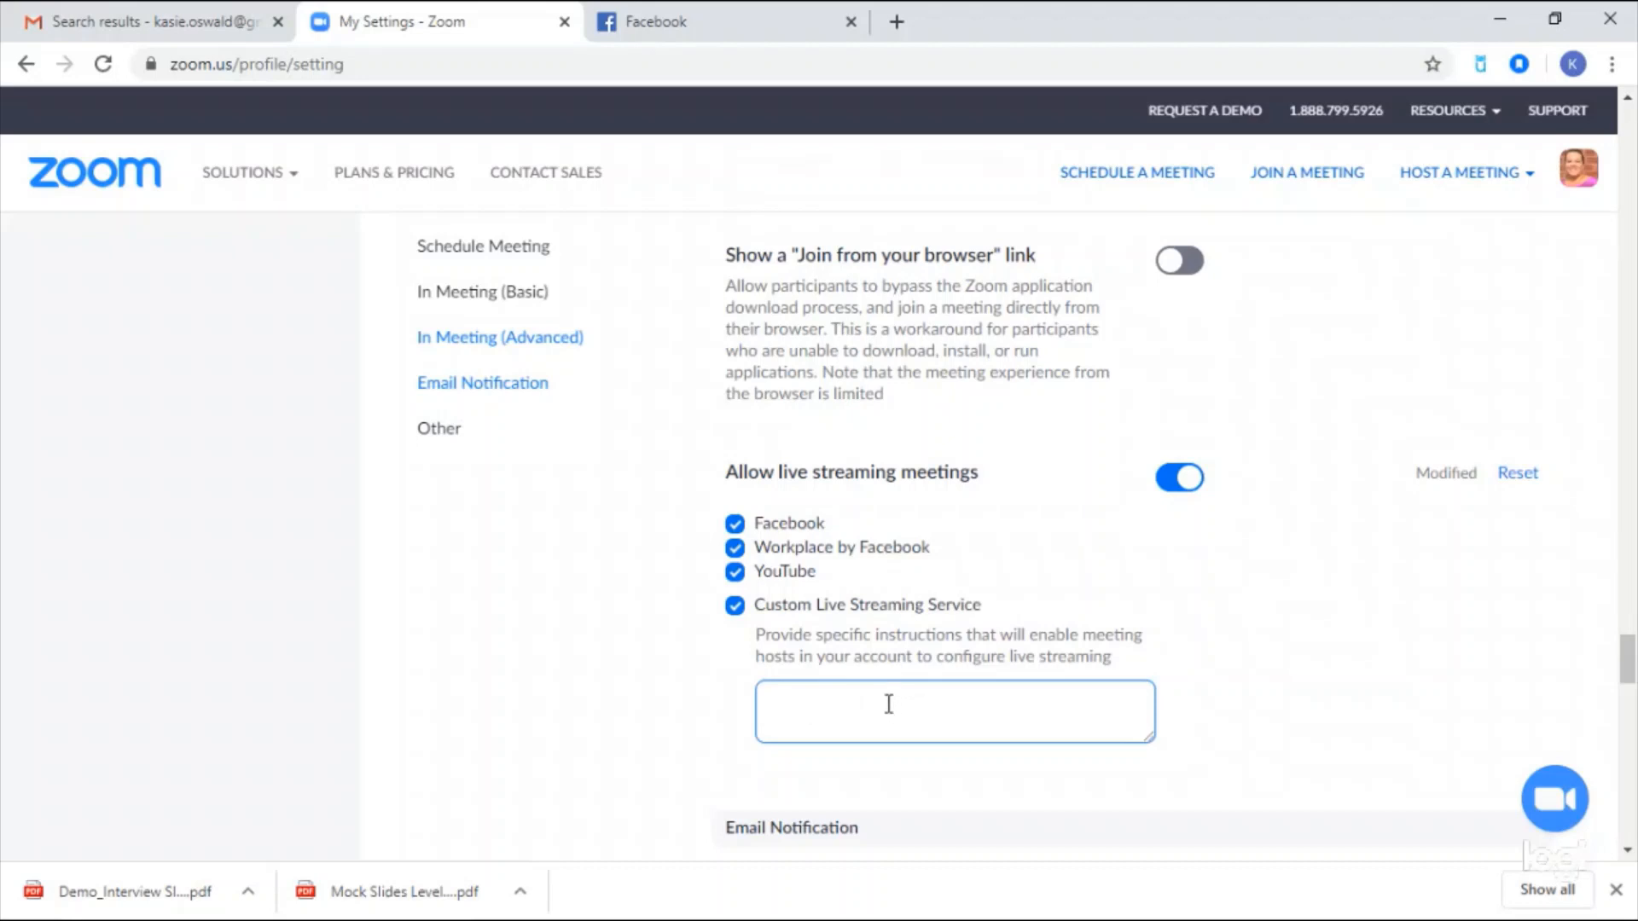
left_click(833, 636)
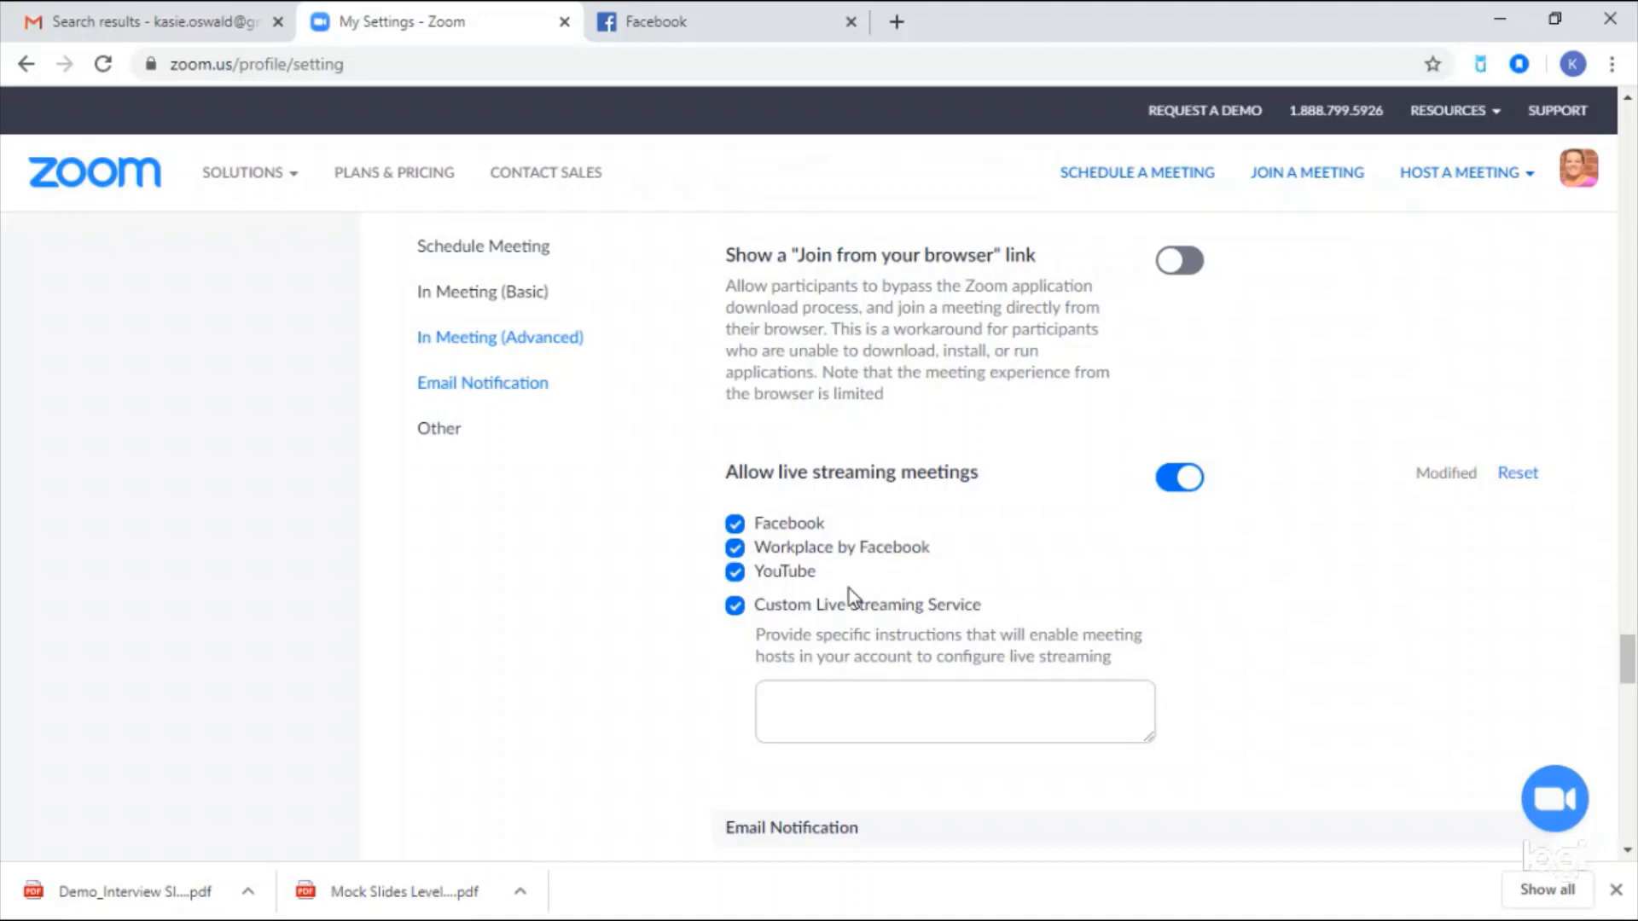
scroll(834, 576, "up", 1)
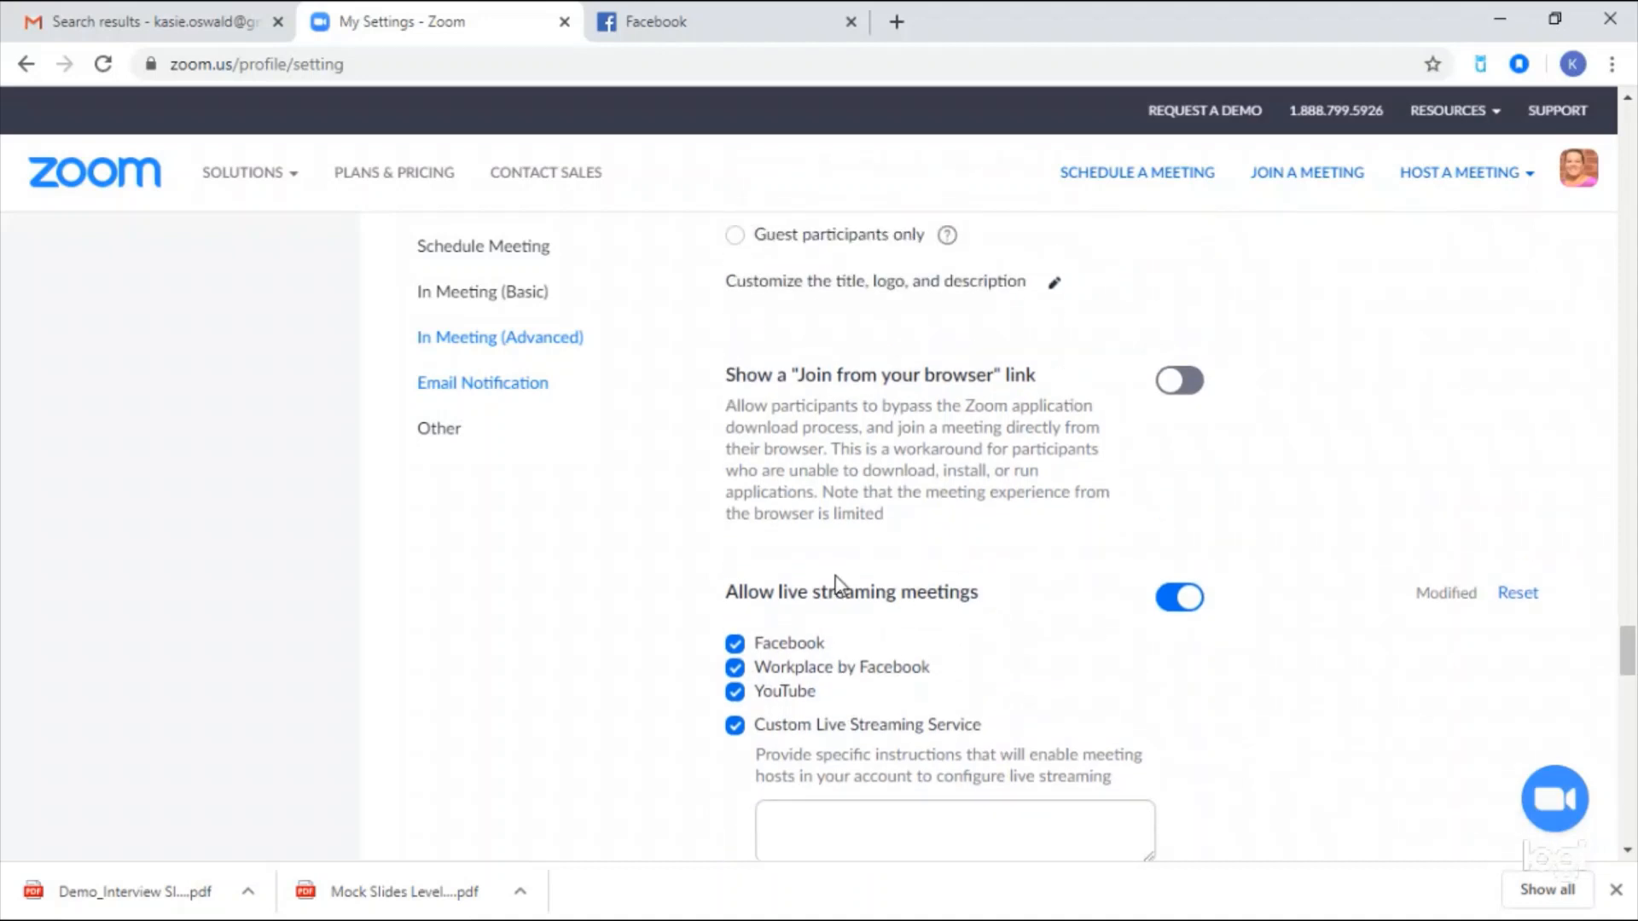
scroll(849, 570, "up", 10)
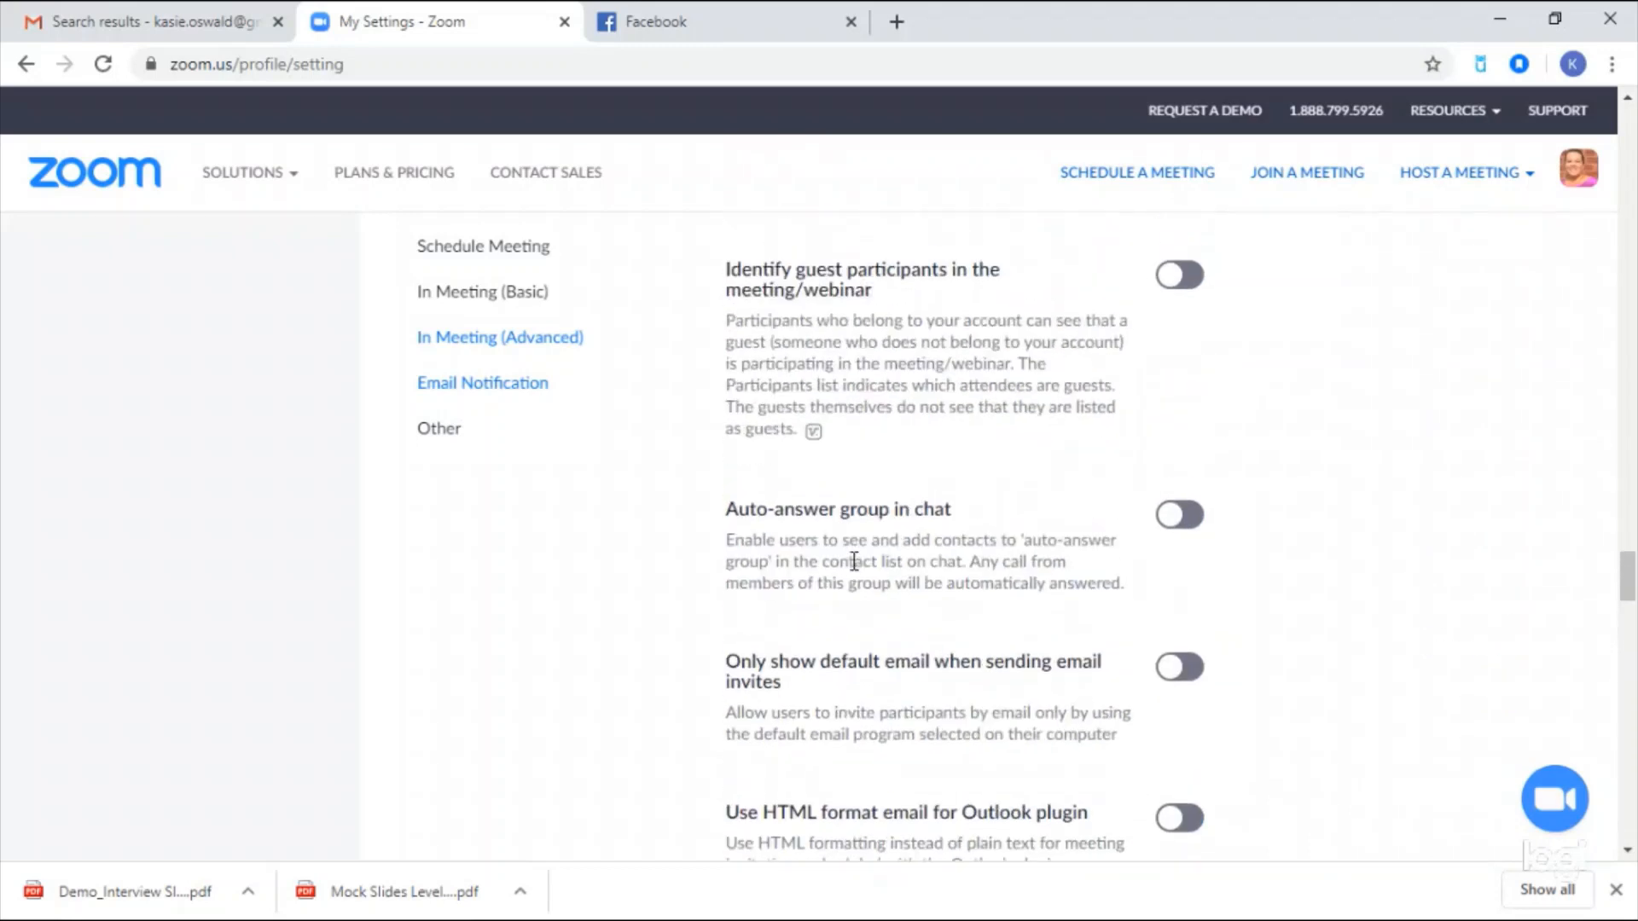
- Start a new meeting titled with the guest's name and 'the Brit Girls Go Stateside'
left_click(1108, 172)
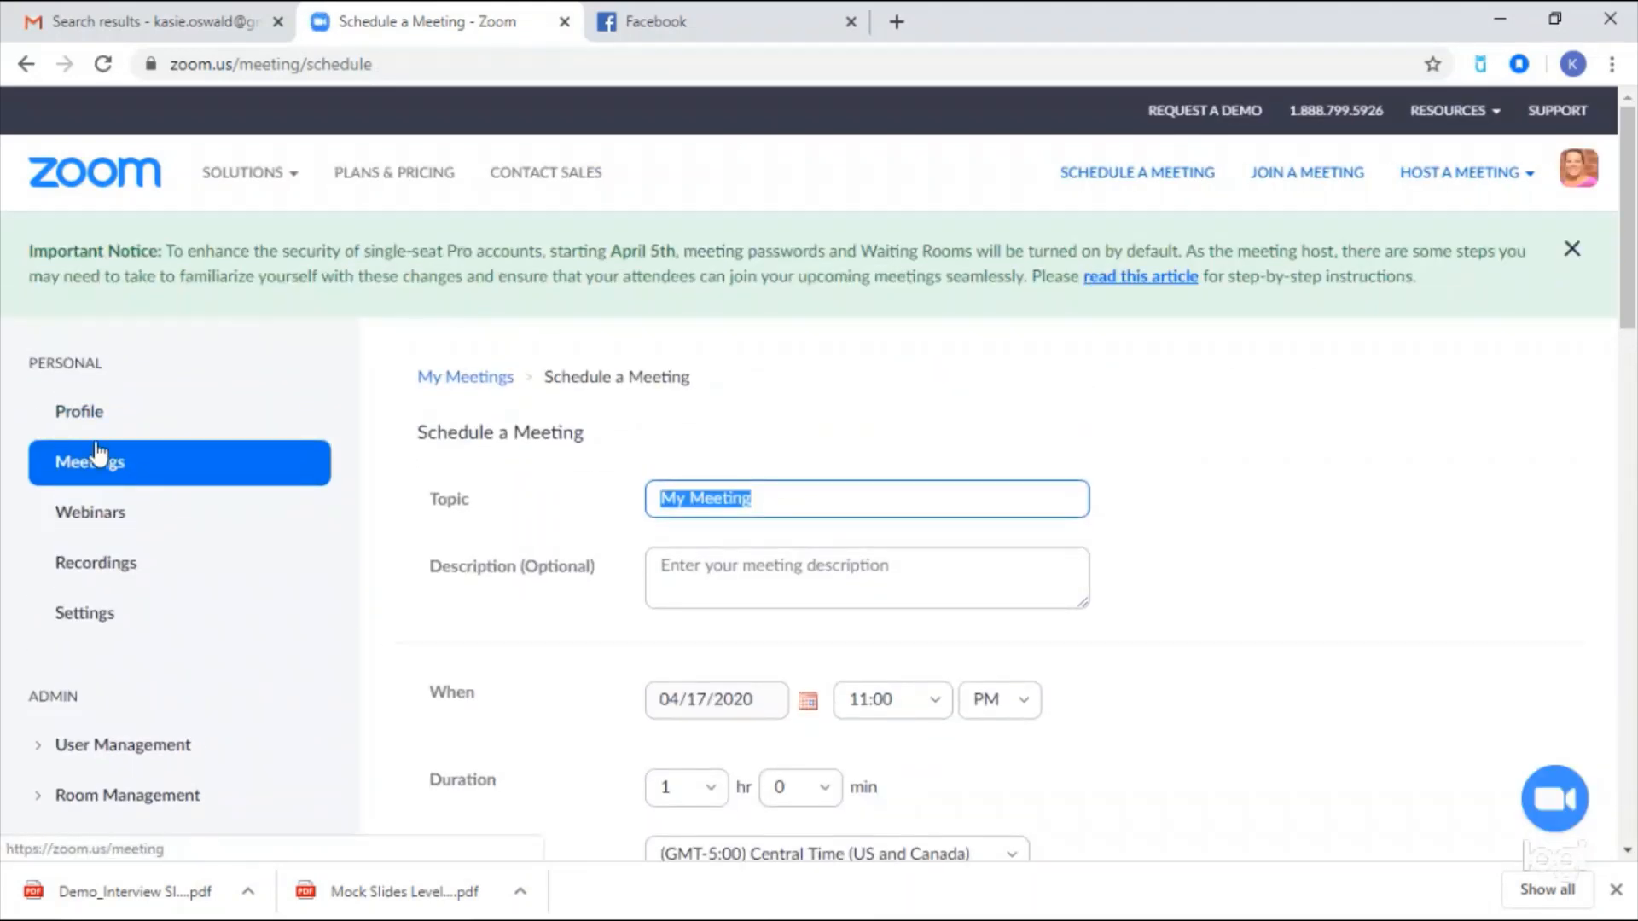
left_click(104, 459)
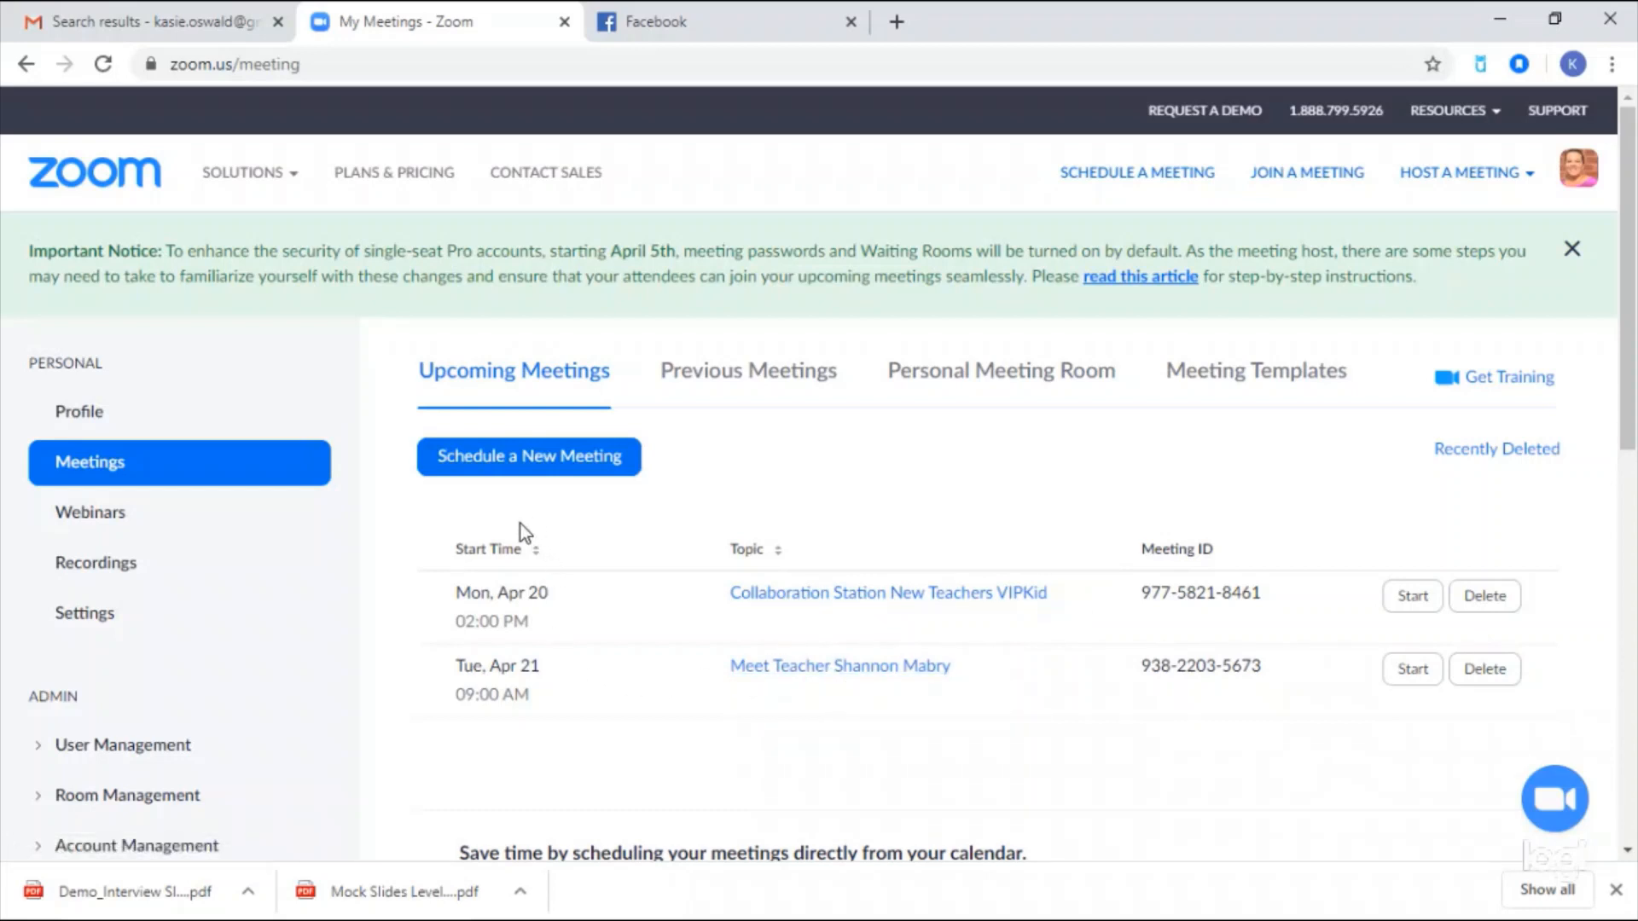
left_click(520, 467)
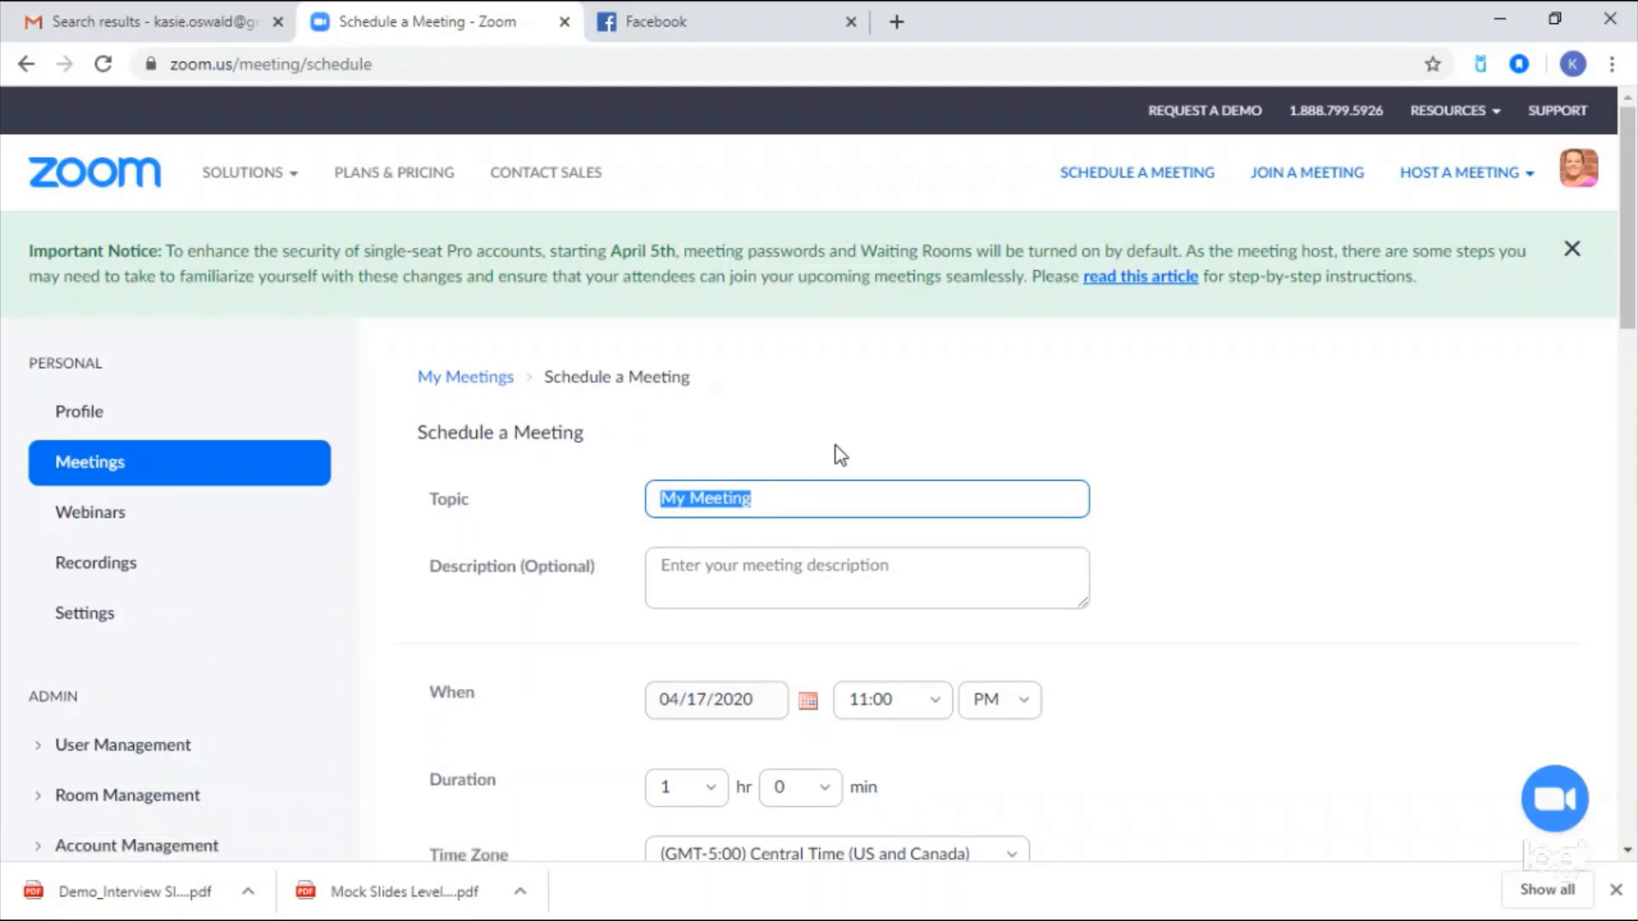
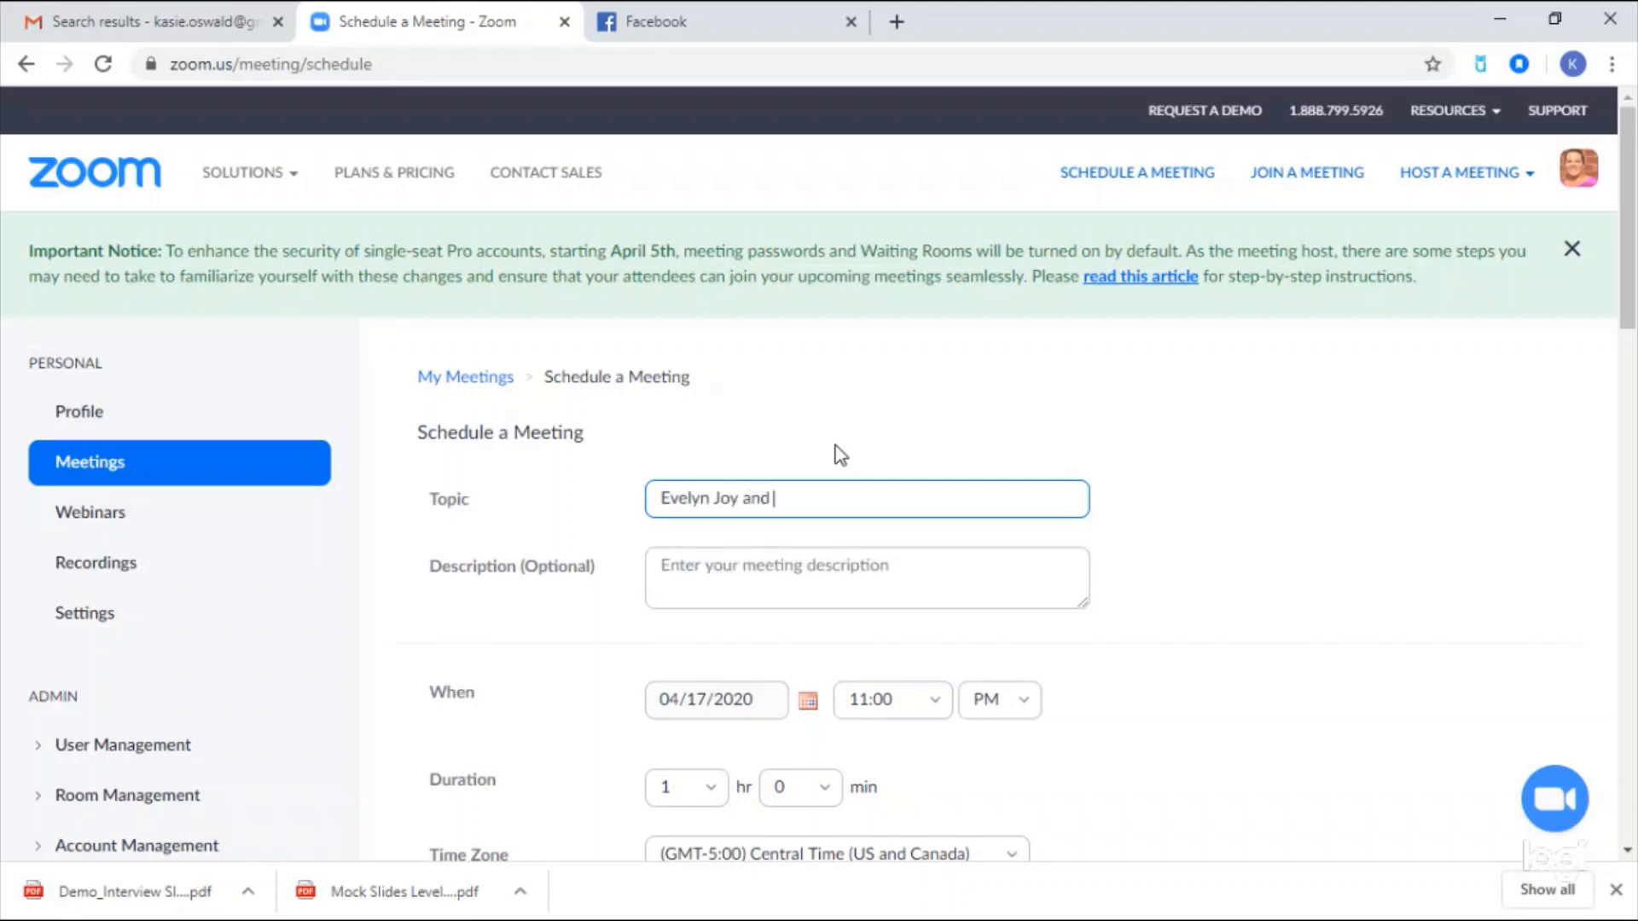
type(" the Brit Girls")
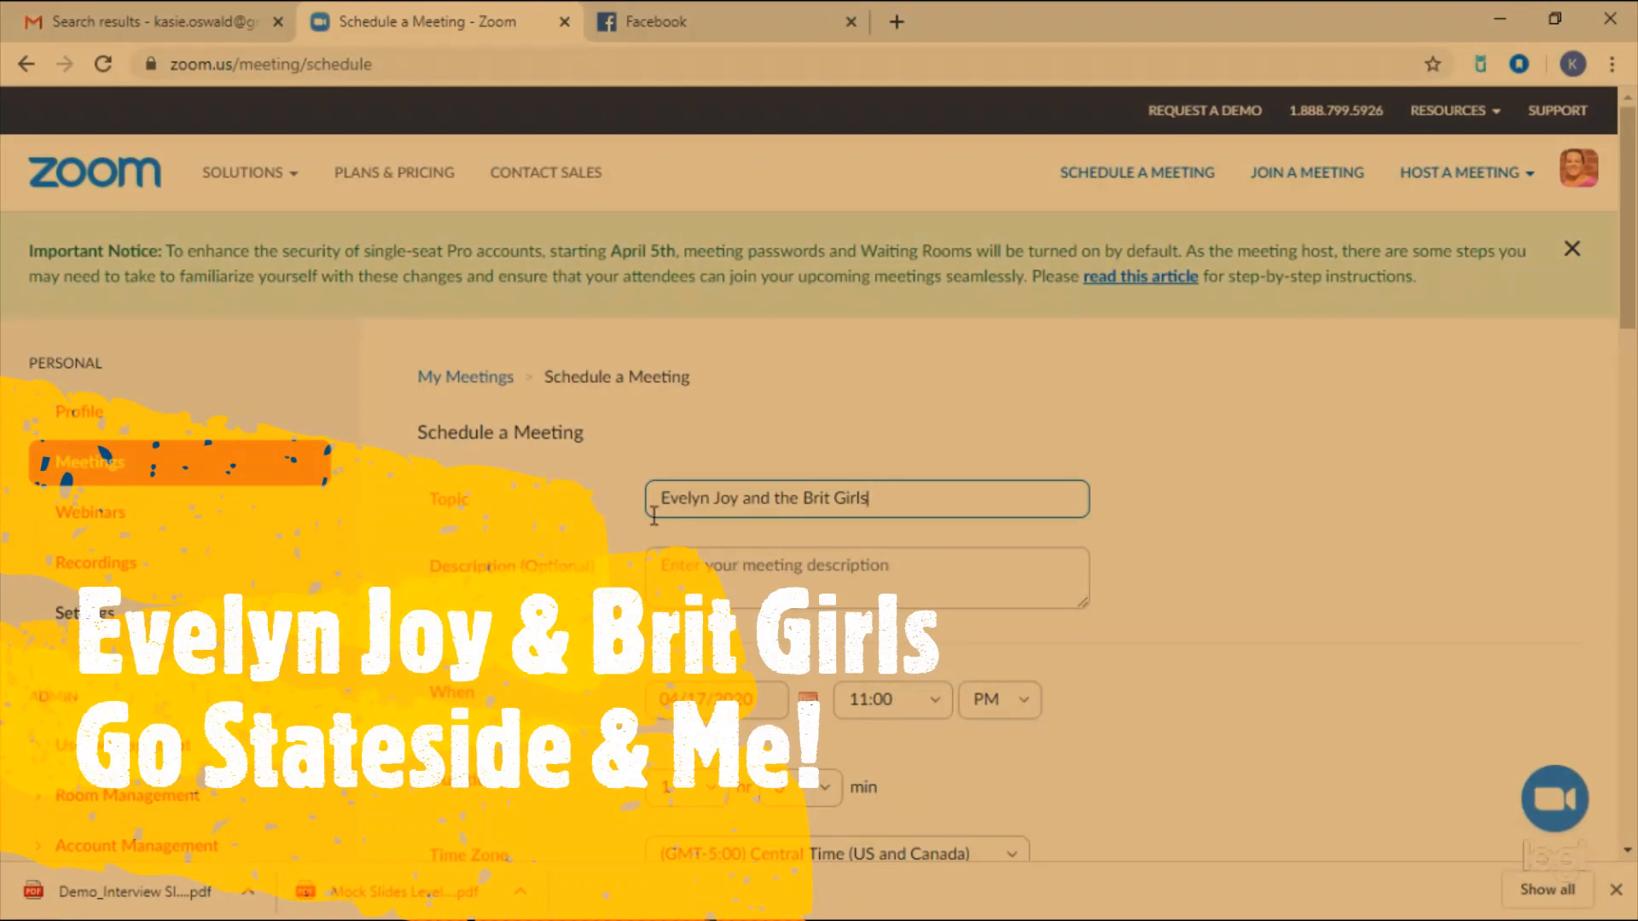
scroll(880, 529, "down", 1)
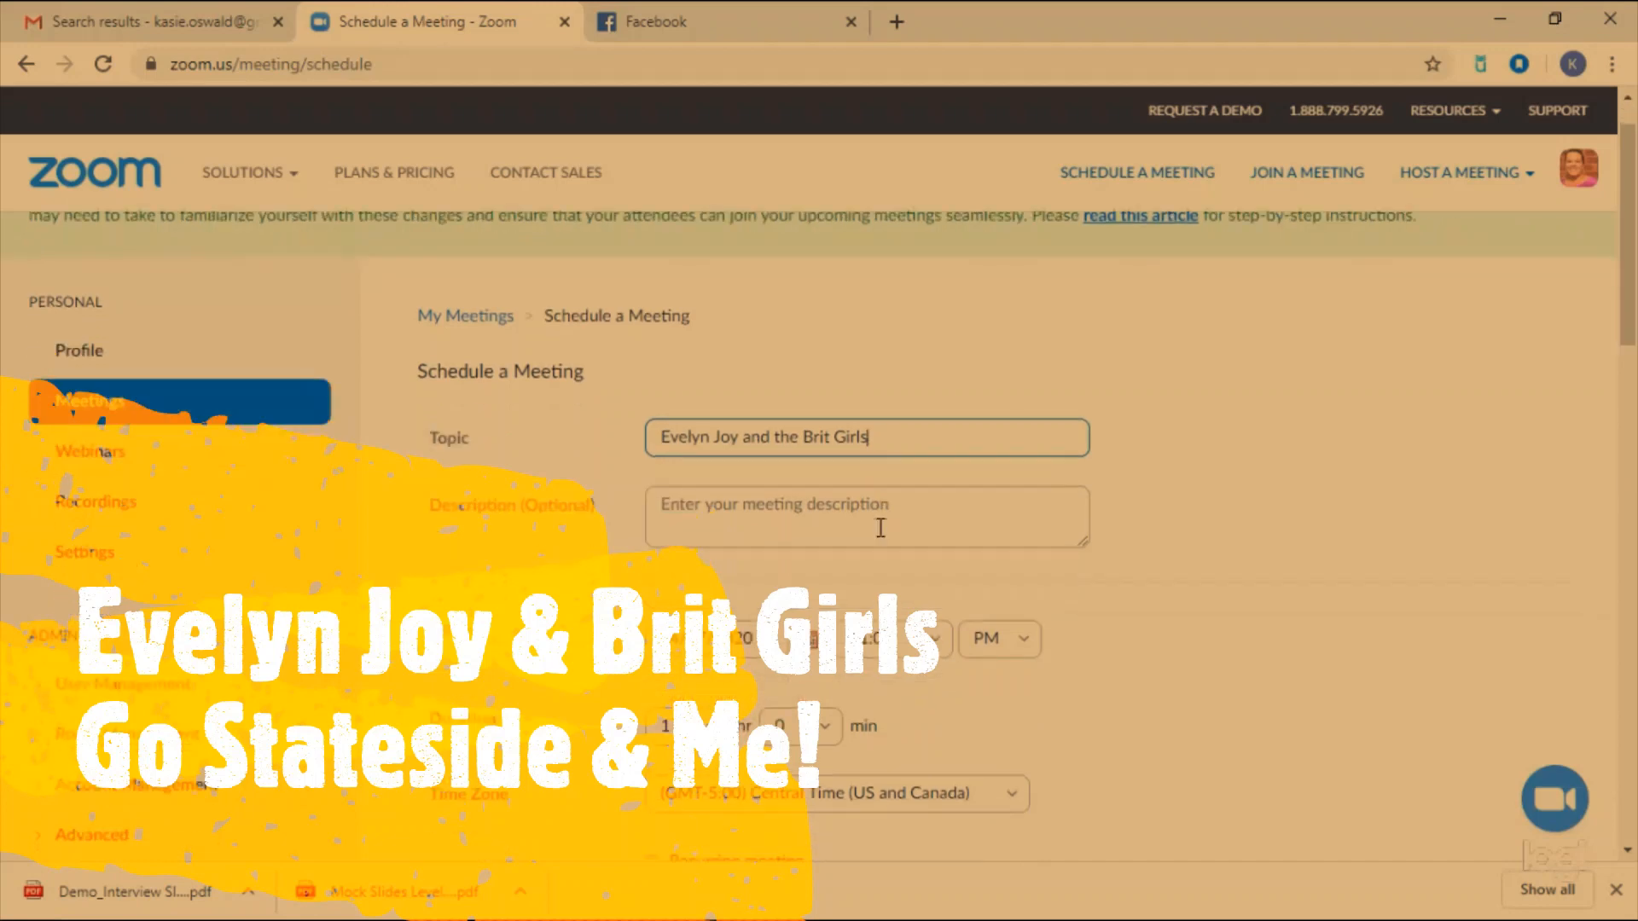
scroll(880, 528, "down", 1)
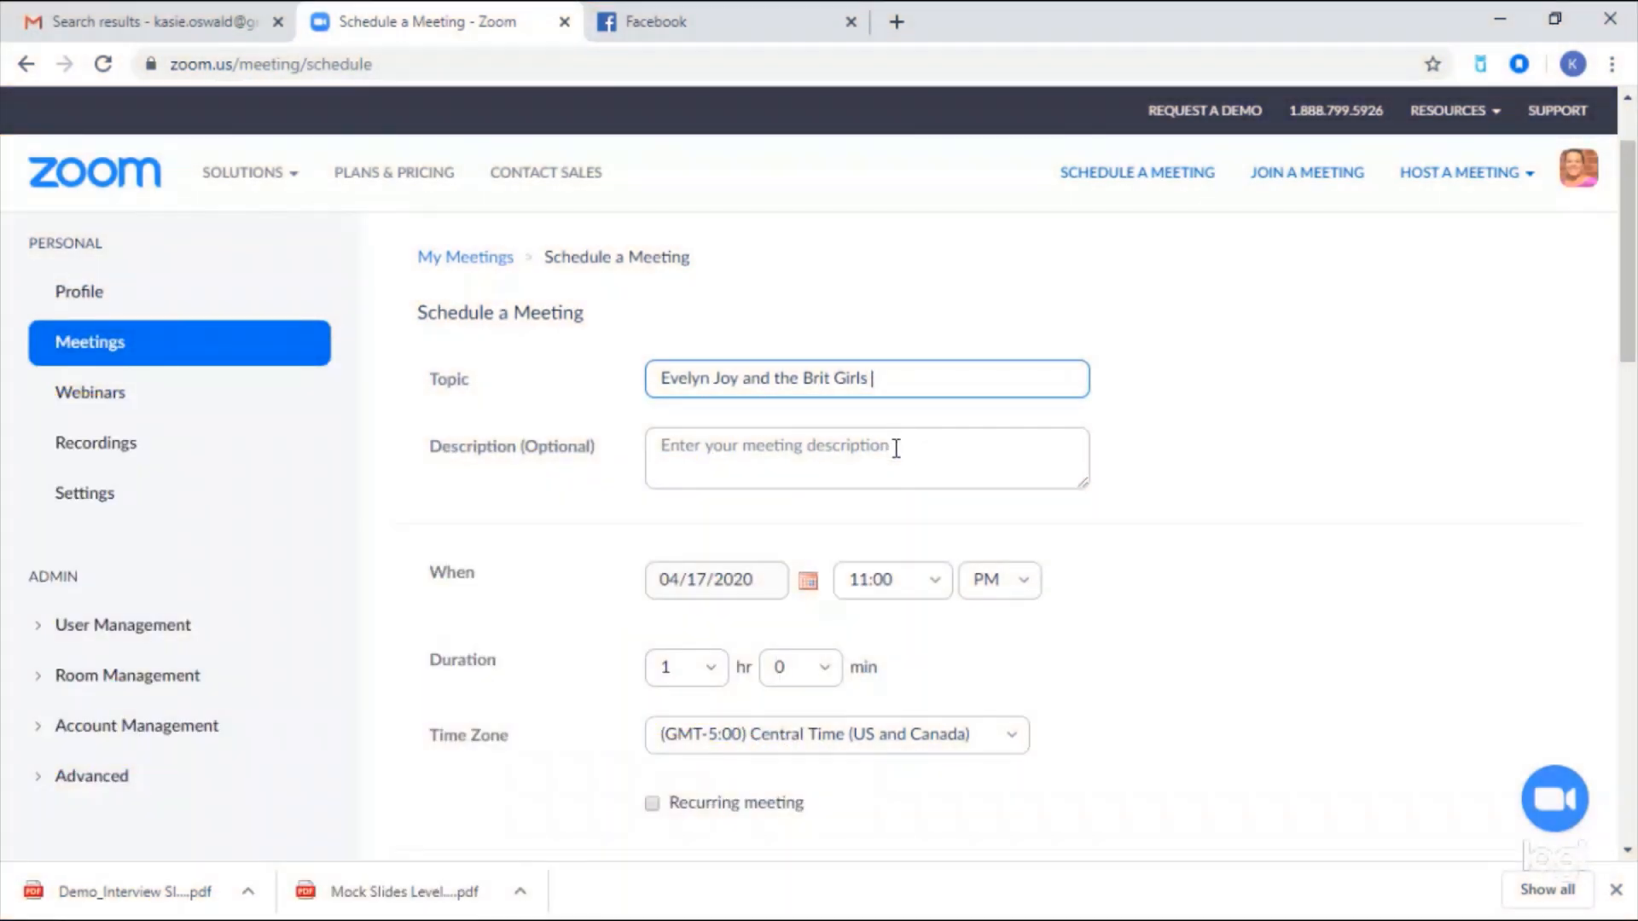
type("Go Stateside")
scroll(981, 422, "down", 2)
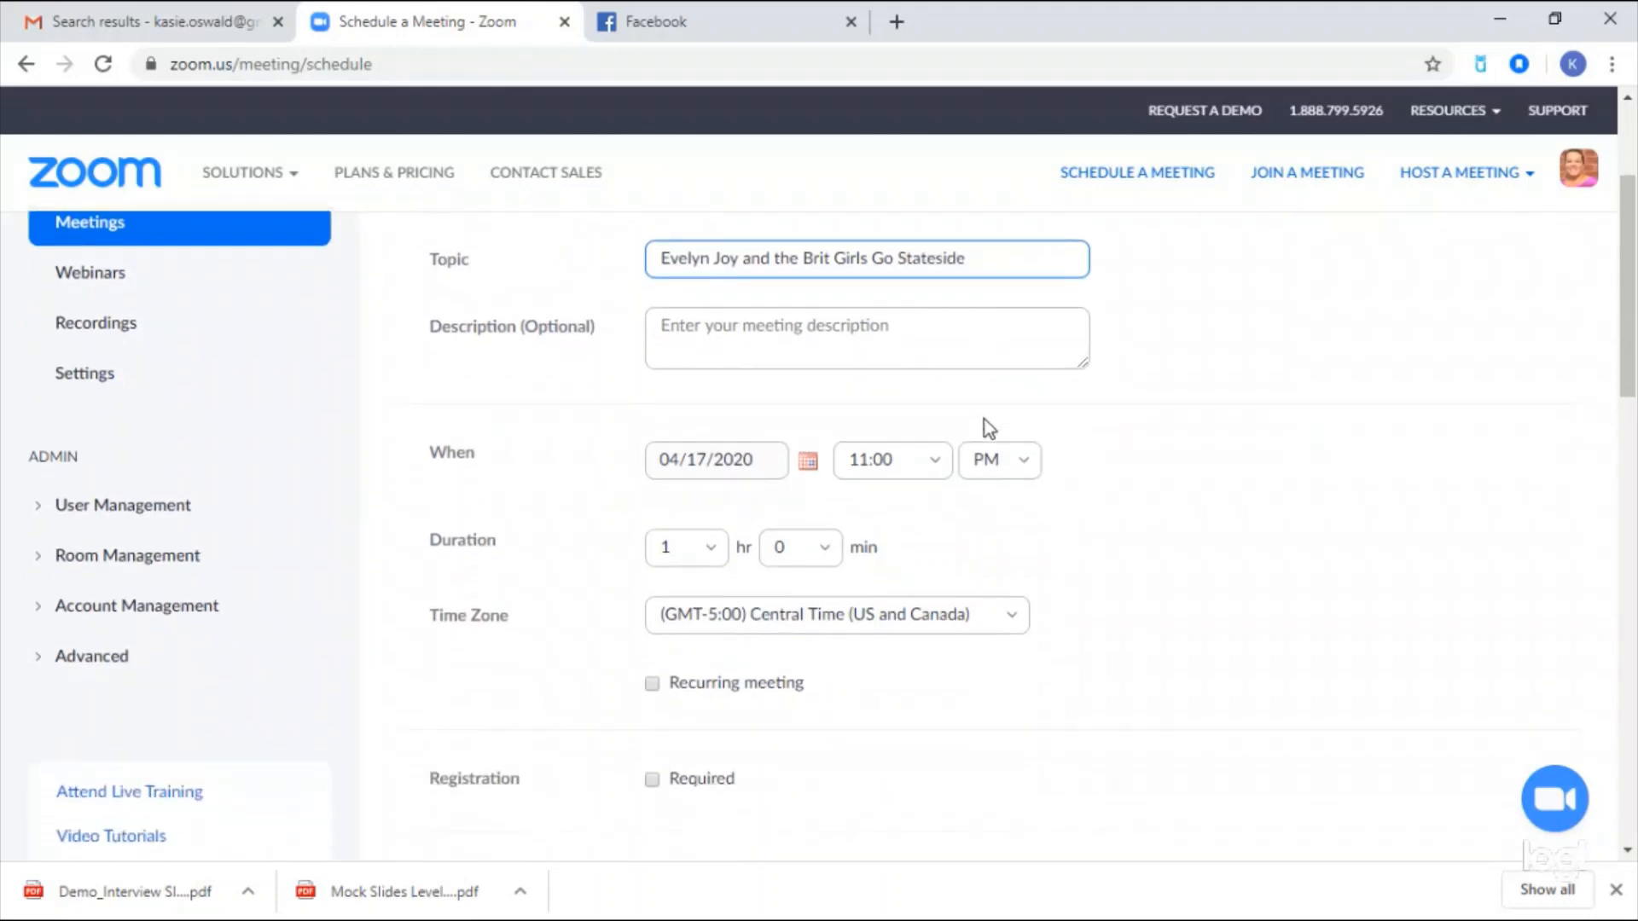
- Set the meeting date to April 22, 2020
left_click(807, 462)
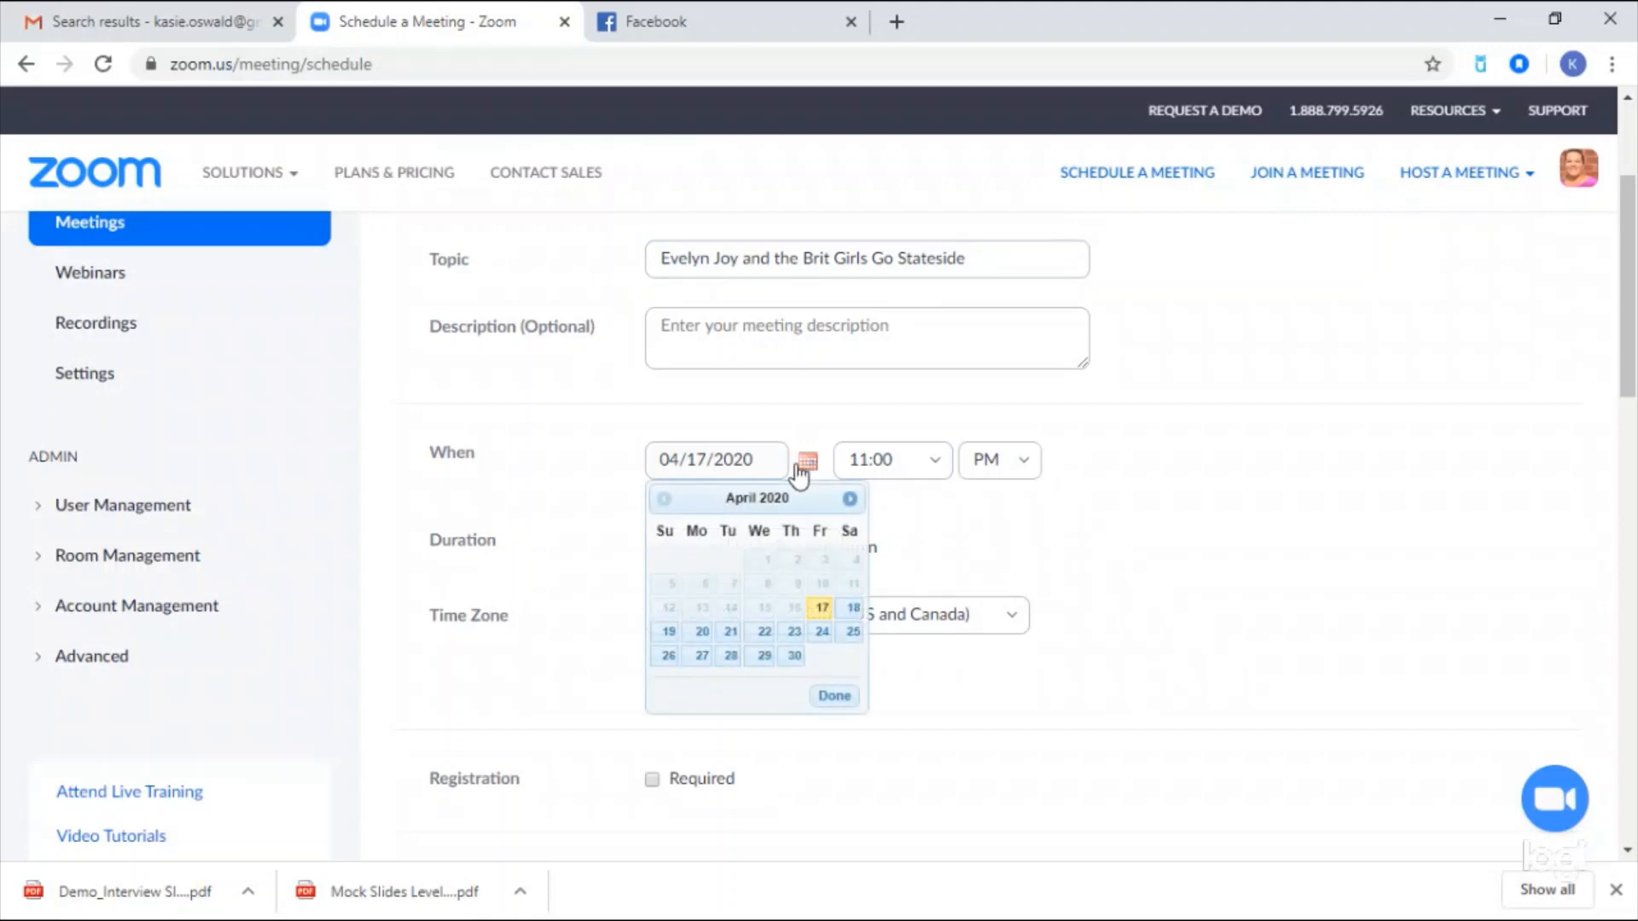
left_click(732, 635)
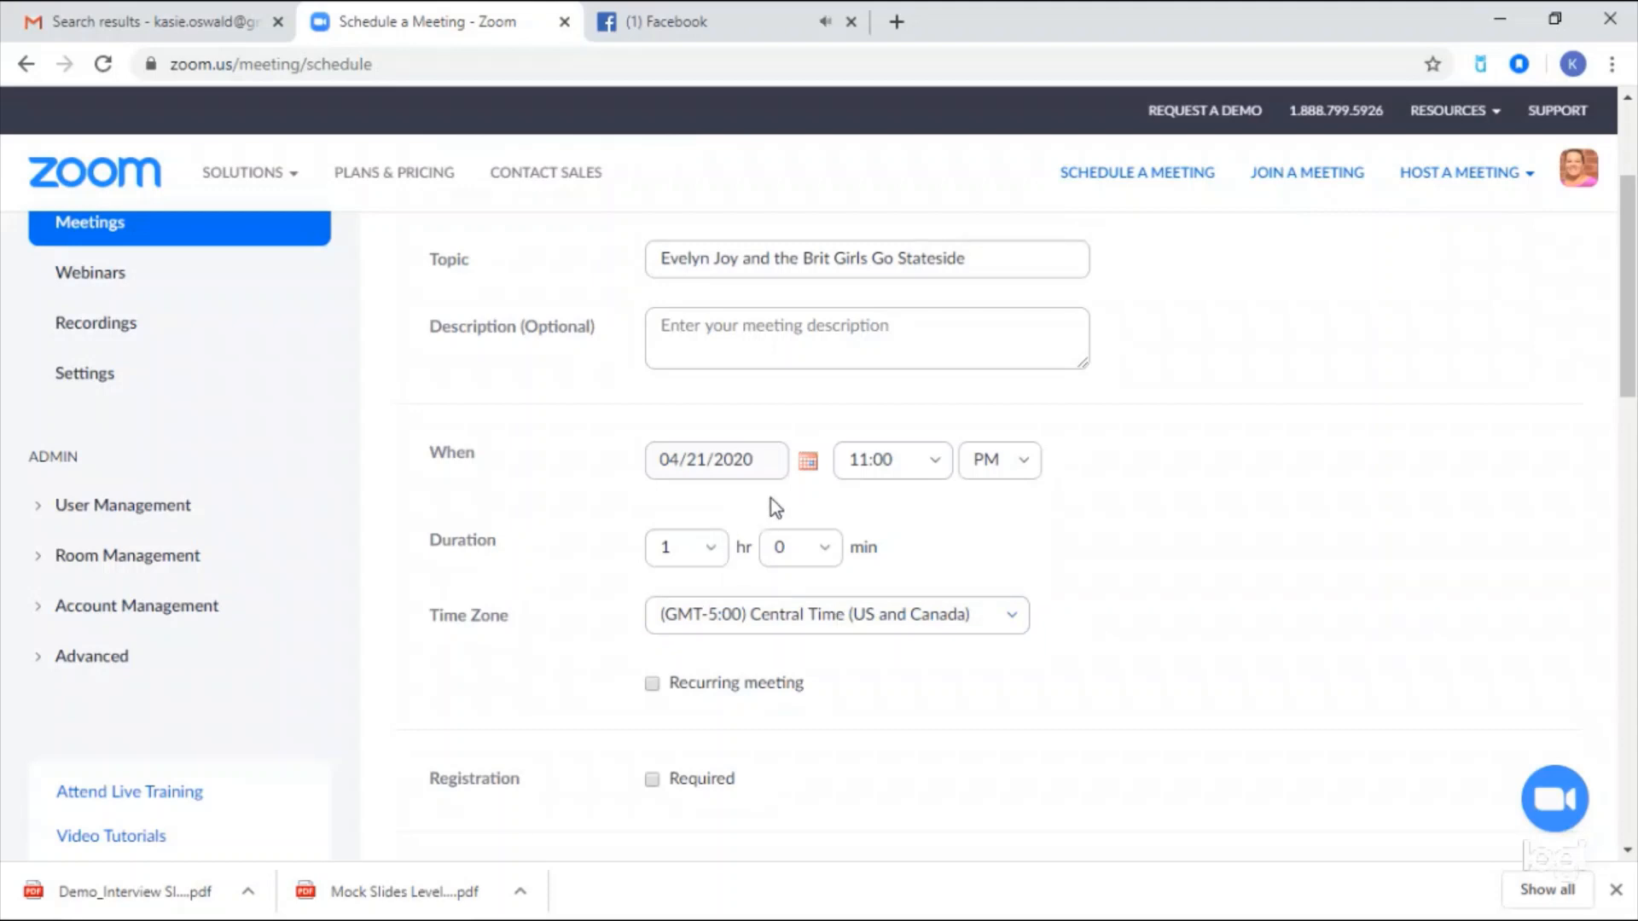
left_click(808, 465)
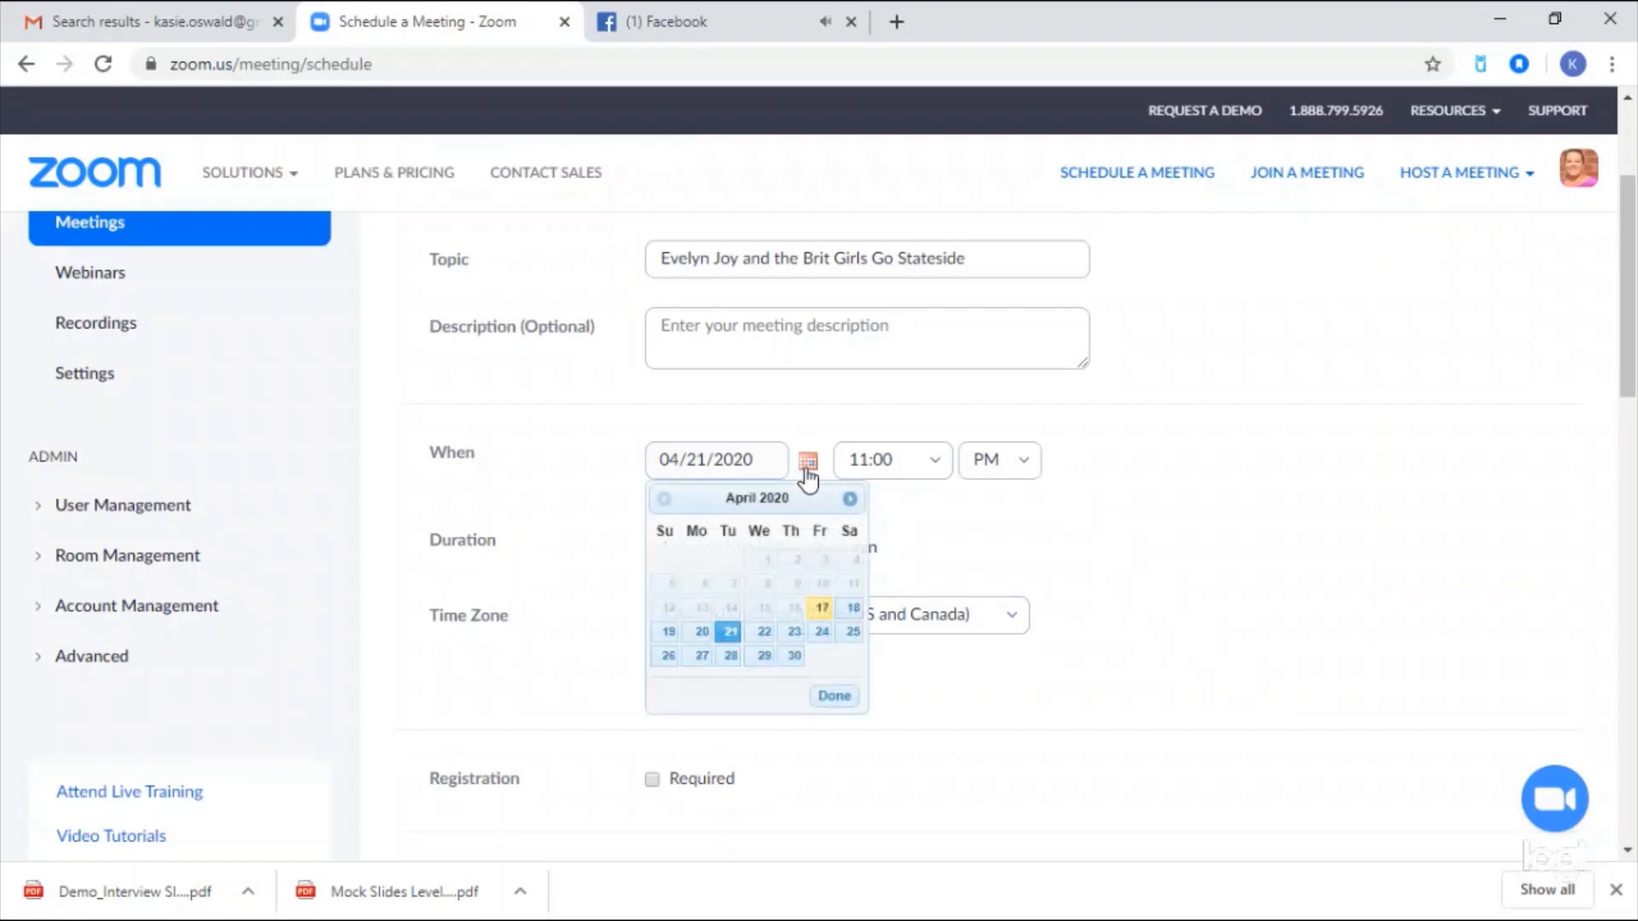
left_click(764, 633)
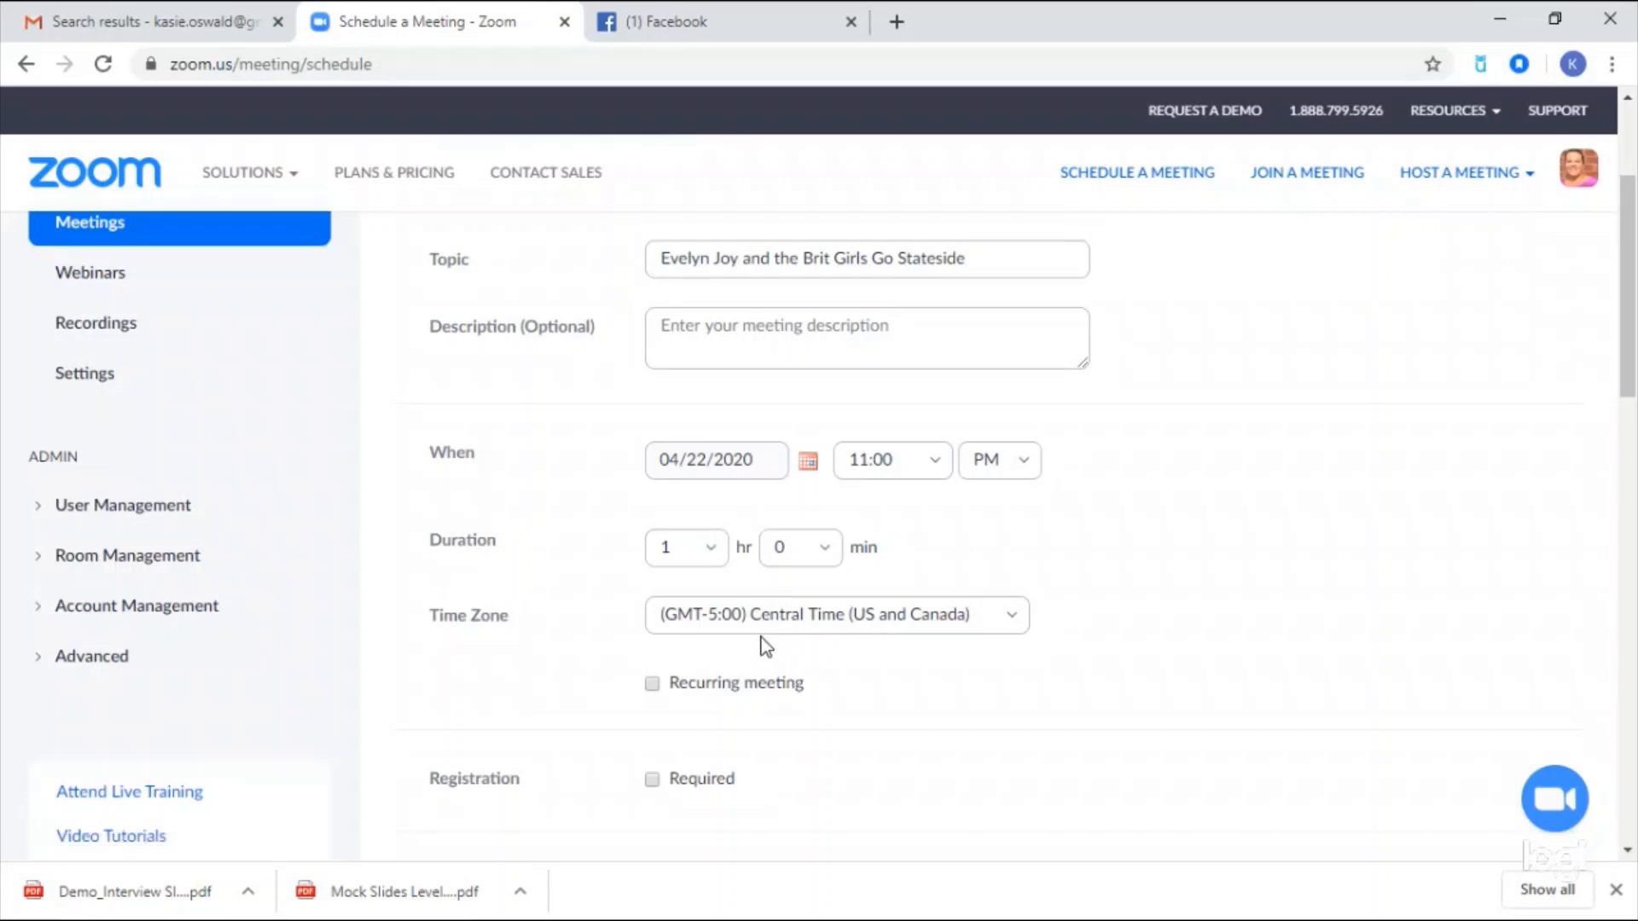
- Set the start time to 10:30 AM Central Time and save the meeting
left_click(943, 464)
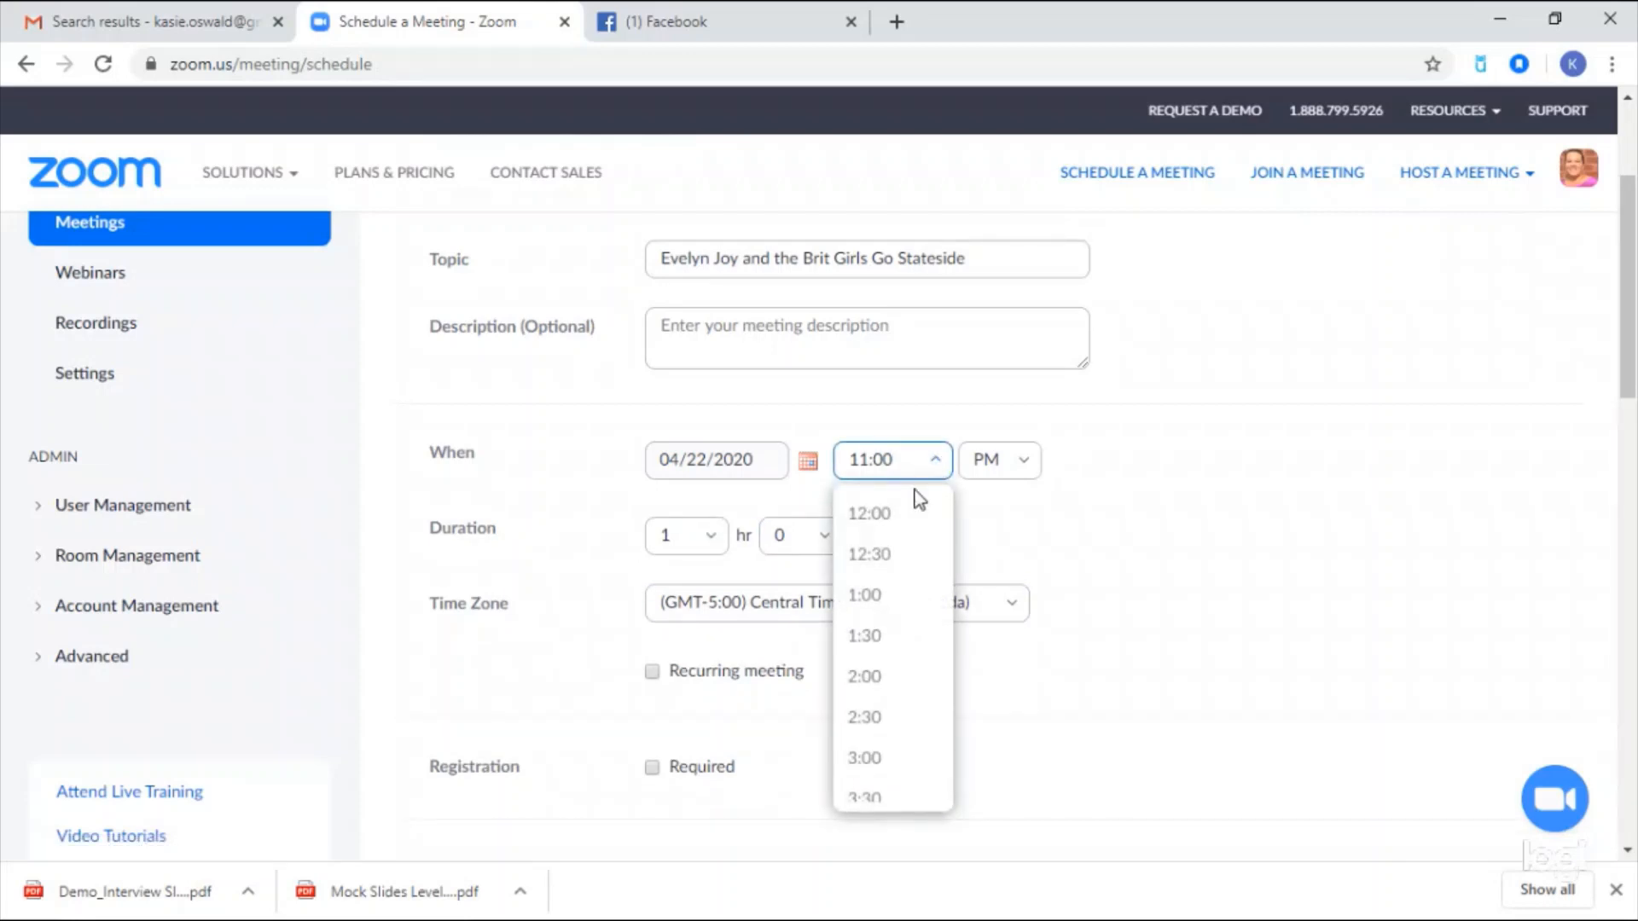
scroll(879, 647, "up", 3)
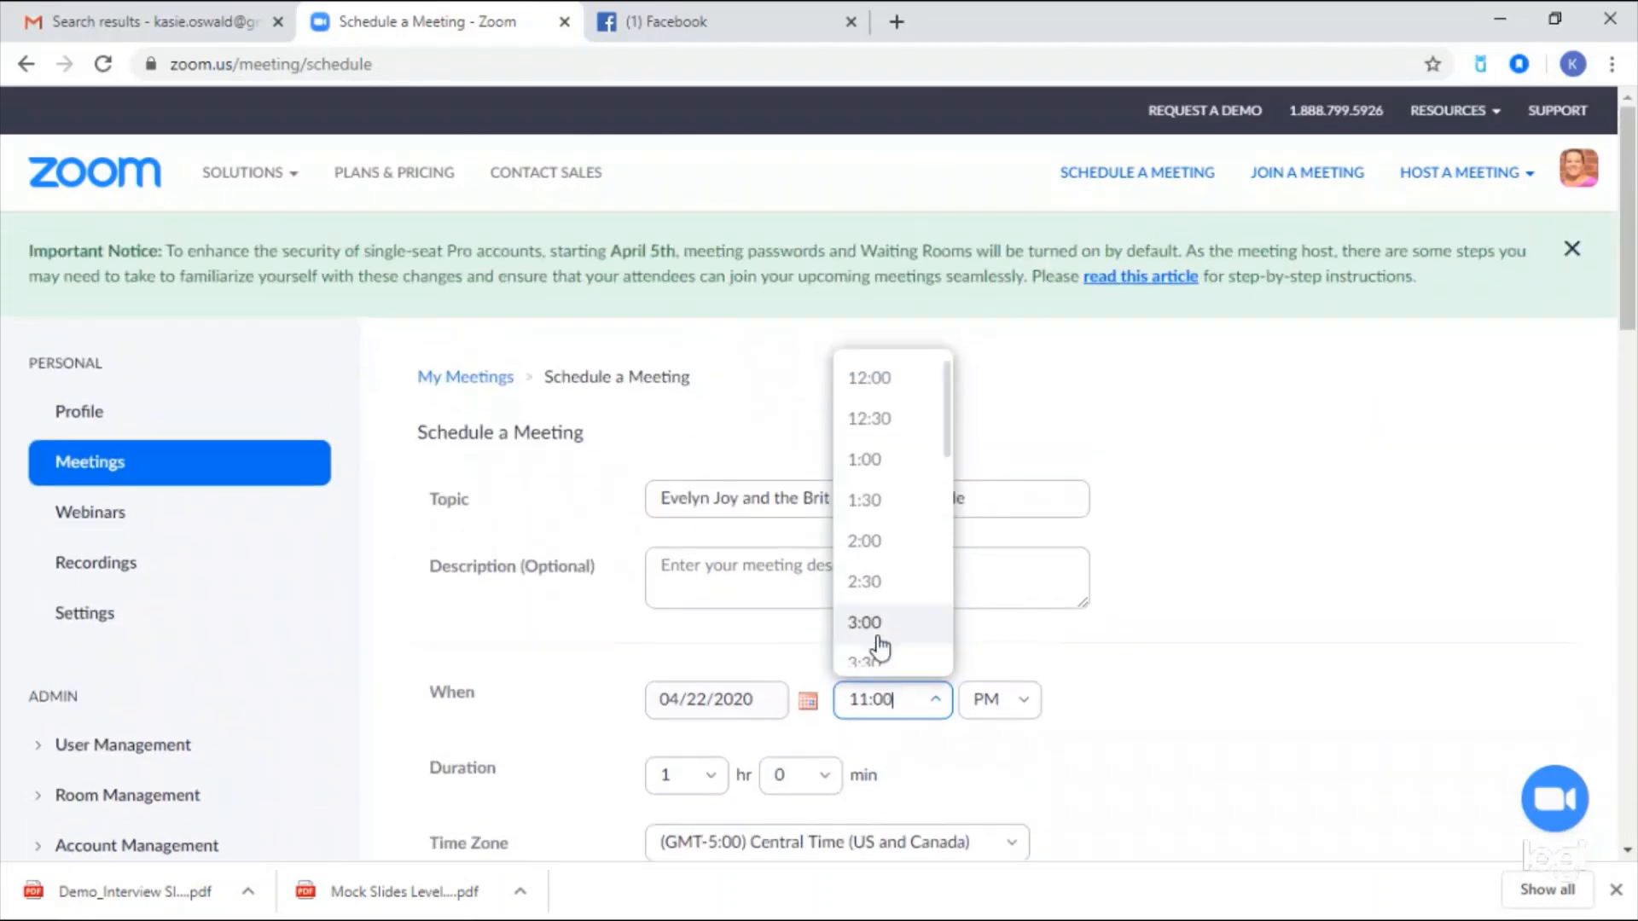
scroll(921, 469, "down", 2)
scroll(917, 469, "down", 6)
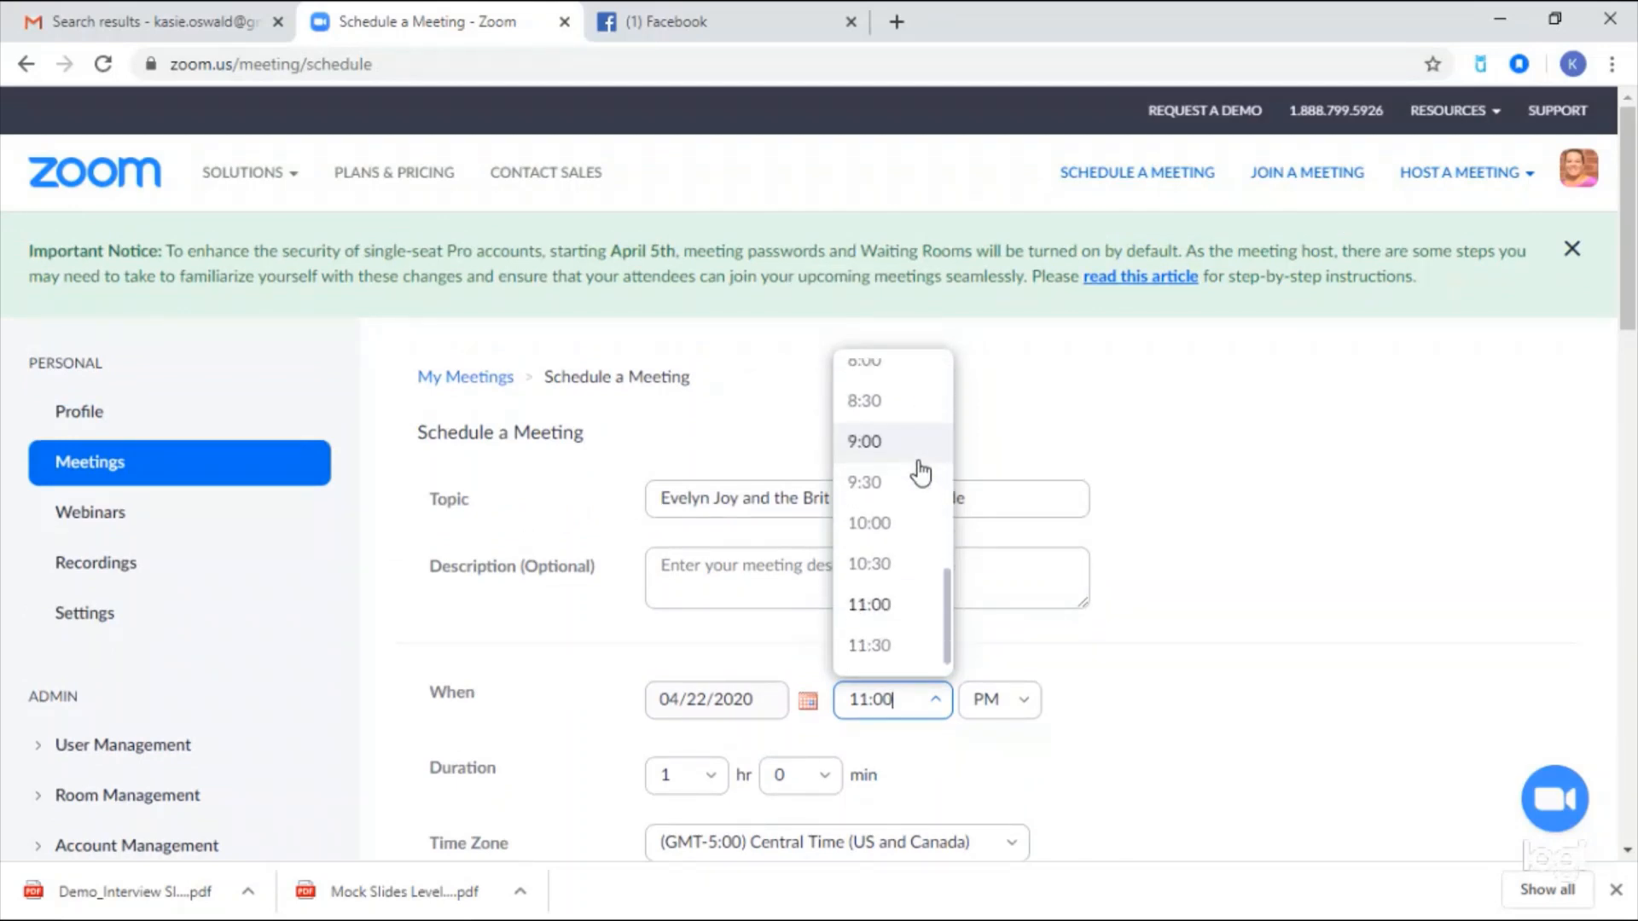
left_click(878, 563)
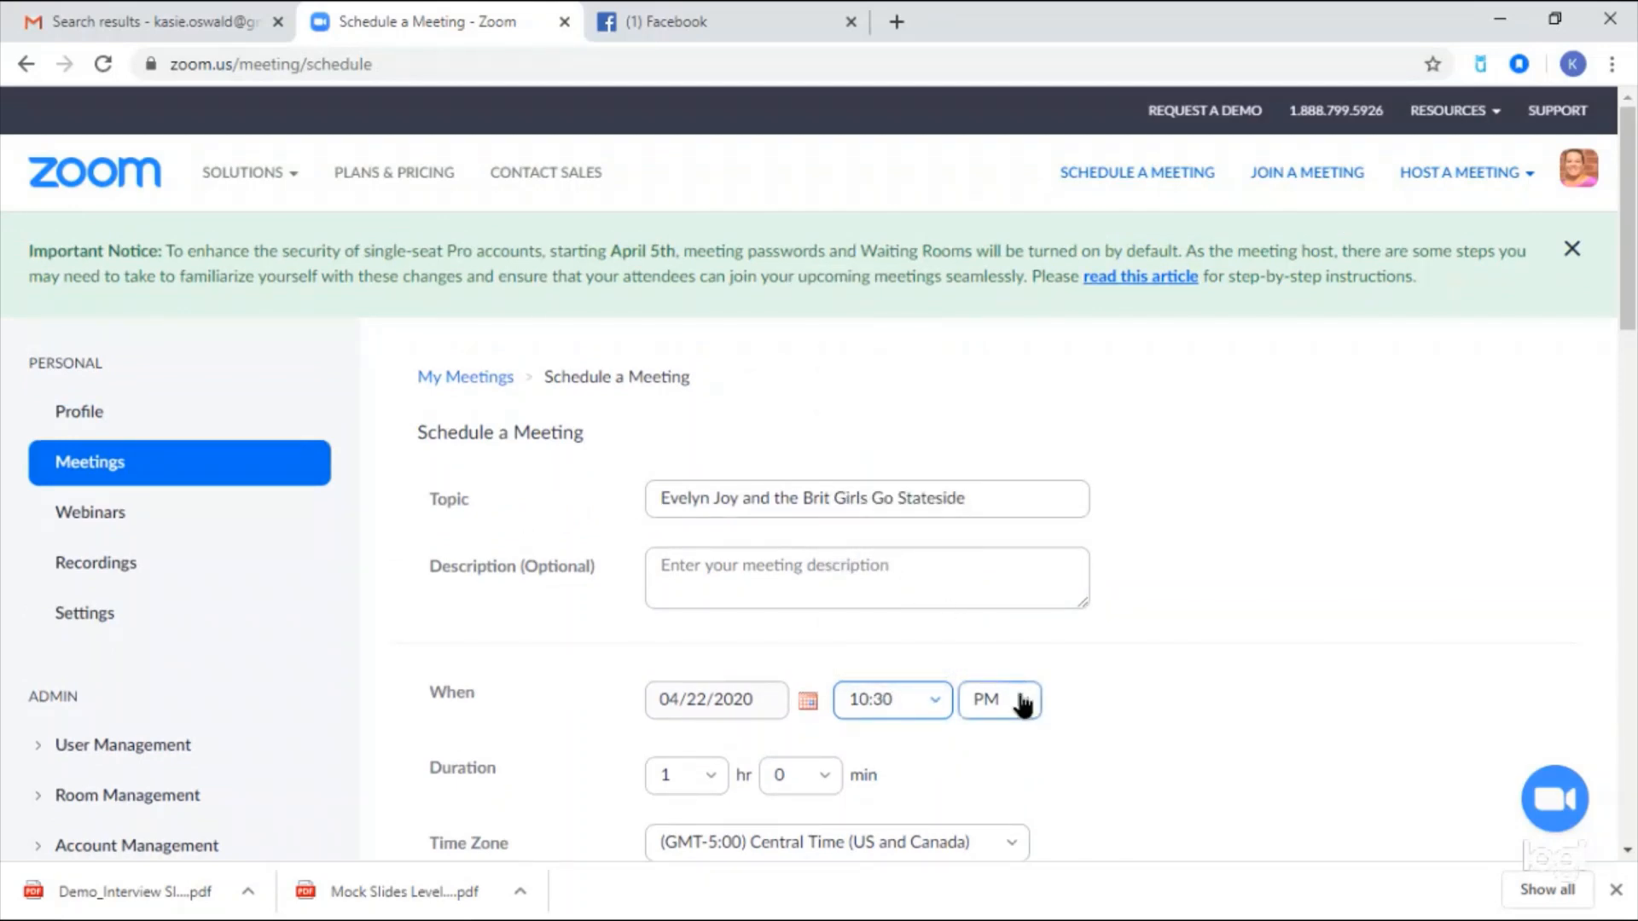
left_click(1020, 699)
left_click(998, 749)
scroll(1124, 674, "down", 3)
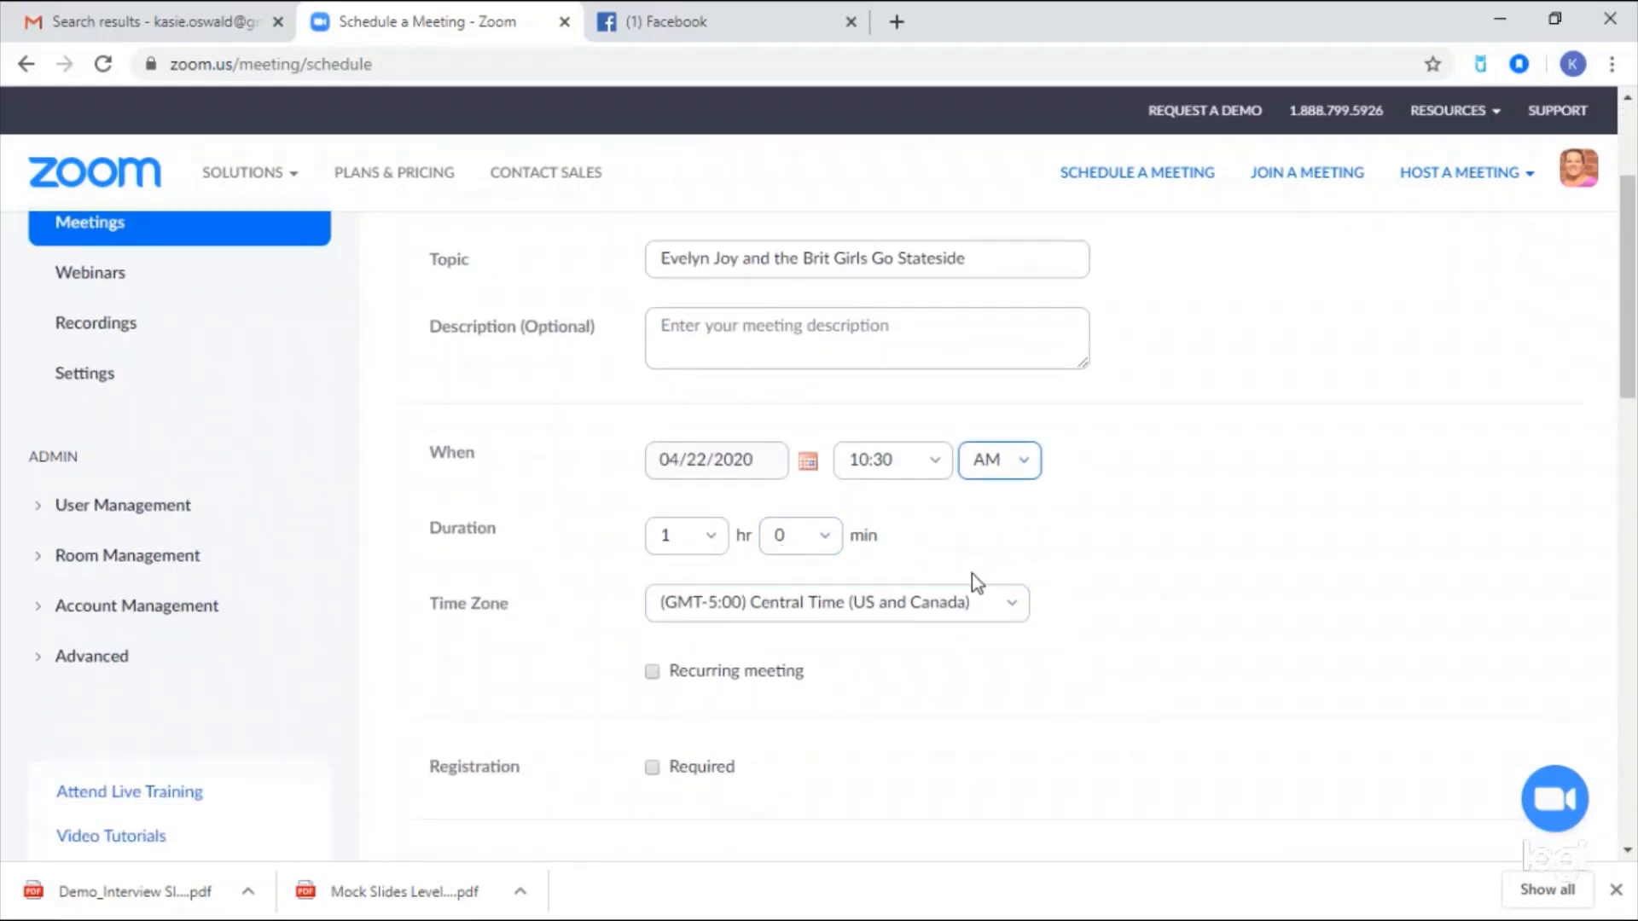
scroll(972, 577, "down", 12)
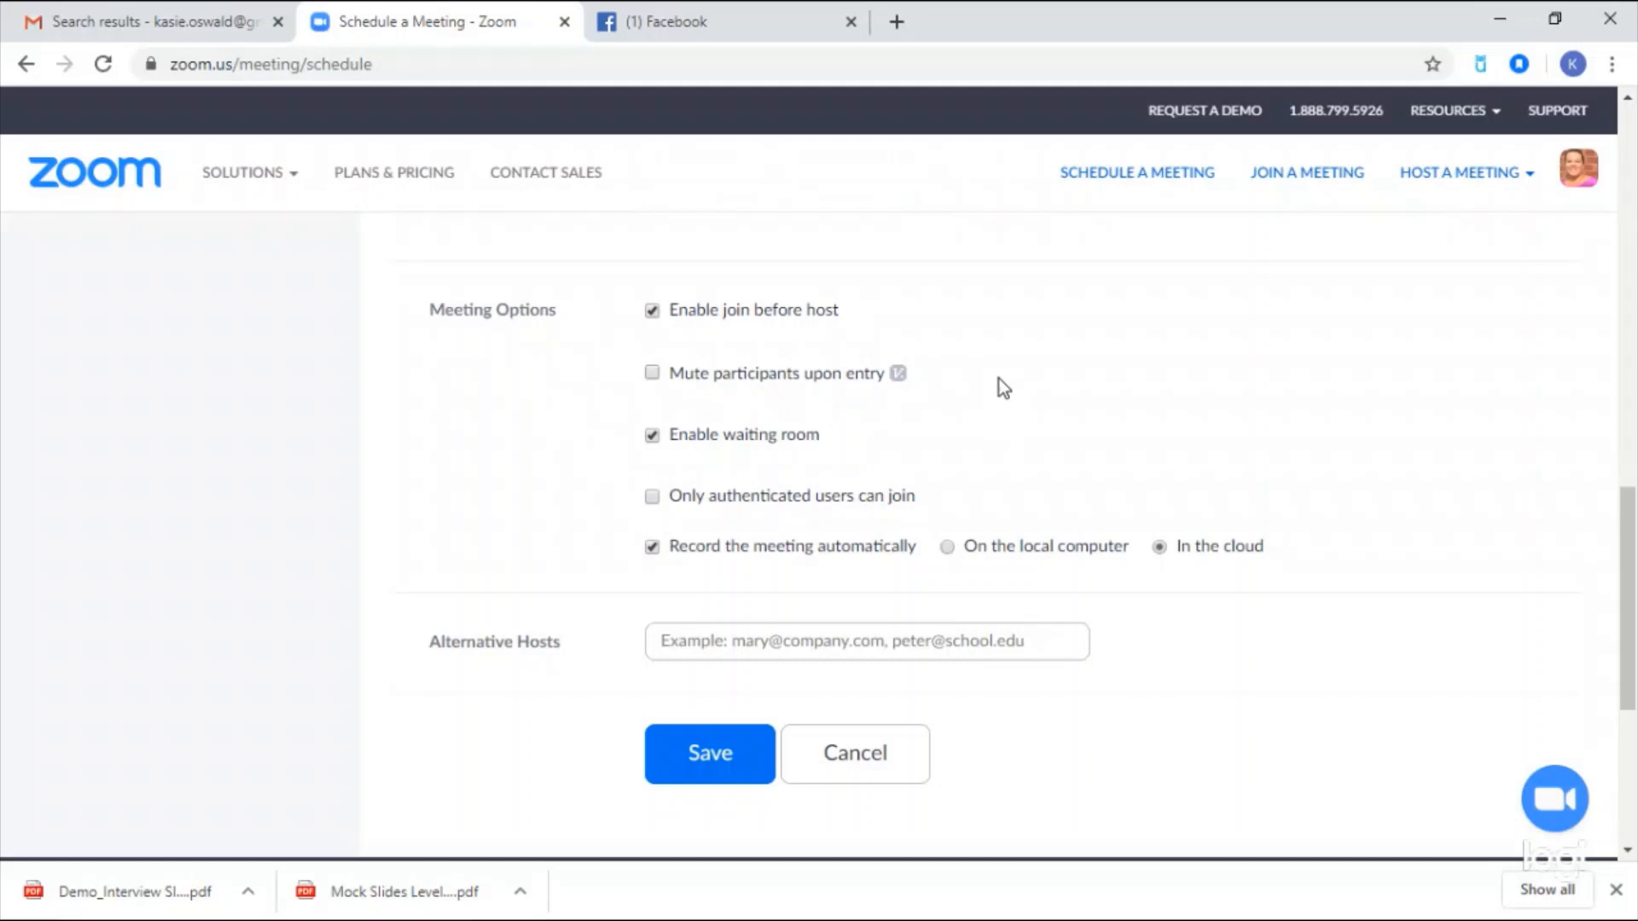
left_click(694, 756)
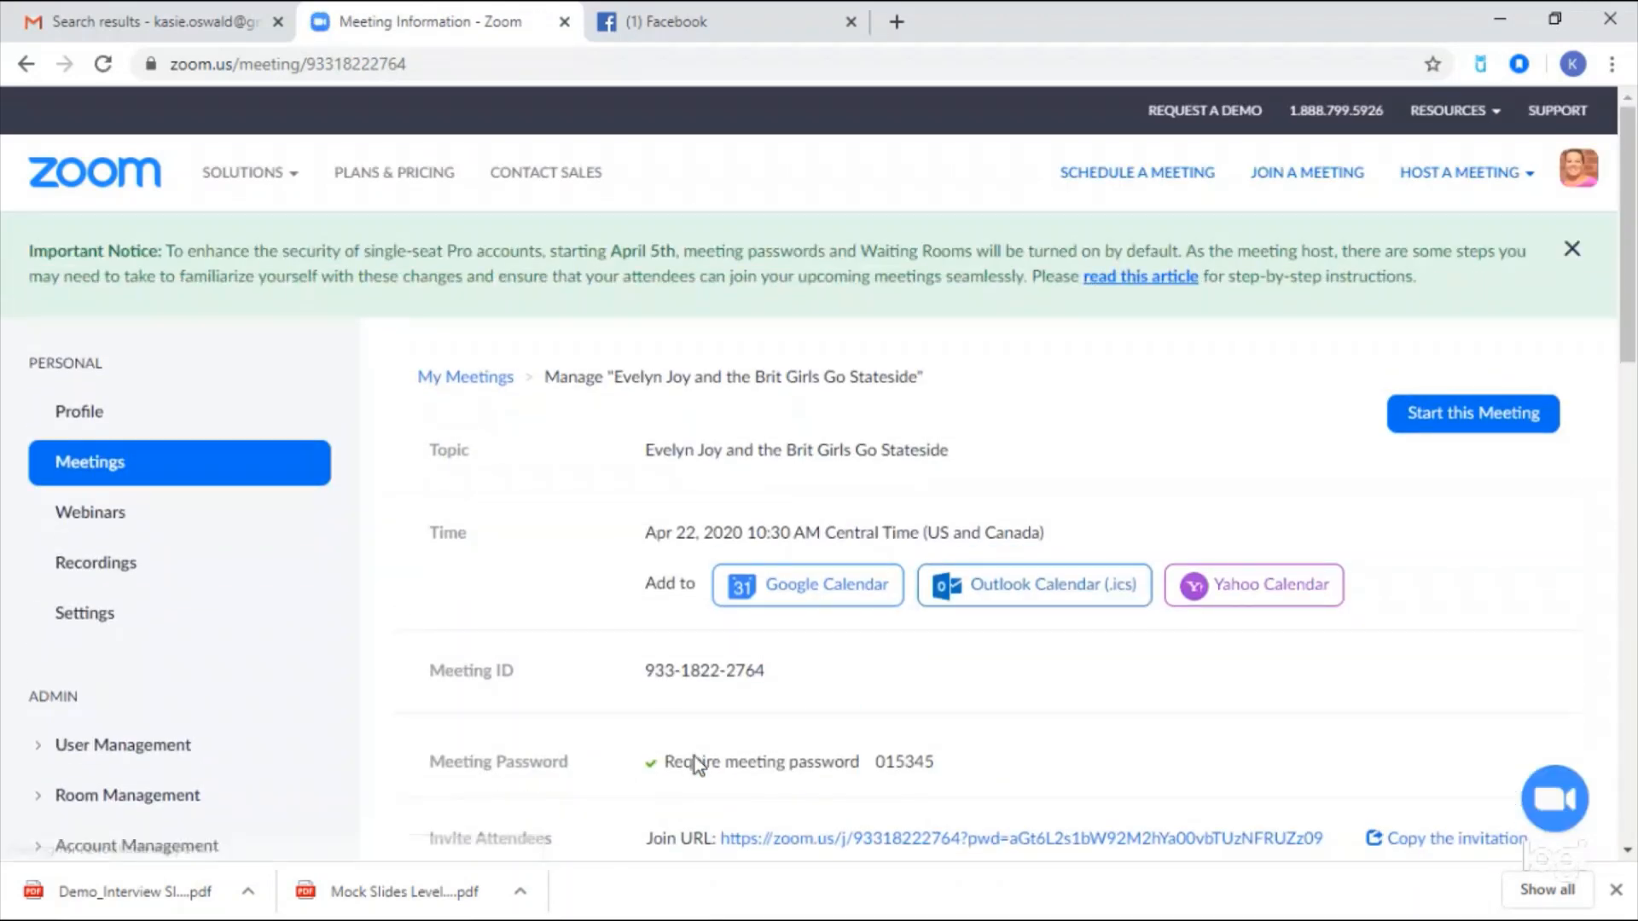
- Open the meeting's custom live stream settings, then open a new browser tab beside it
scroll(1435, 505, "down", 4)
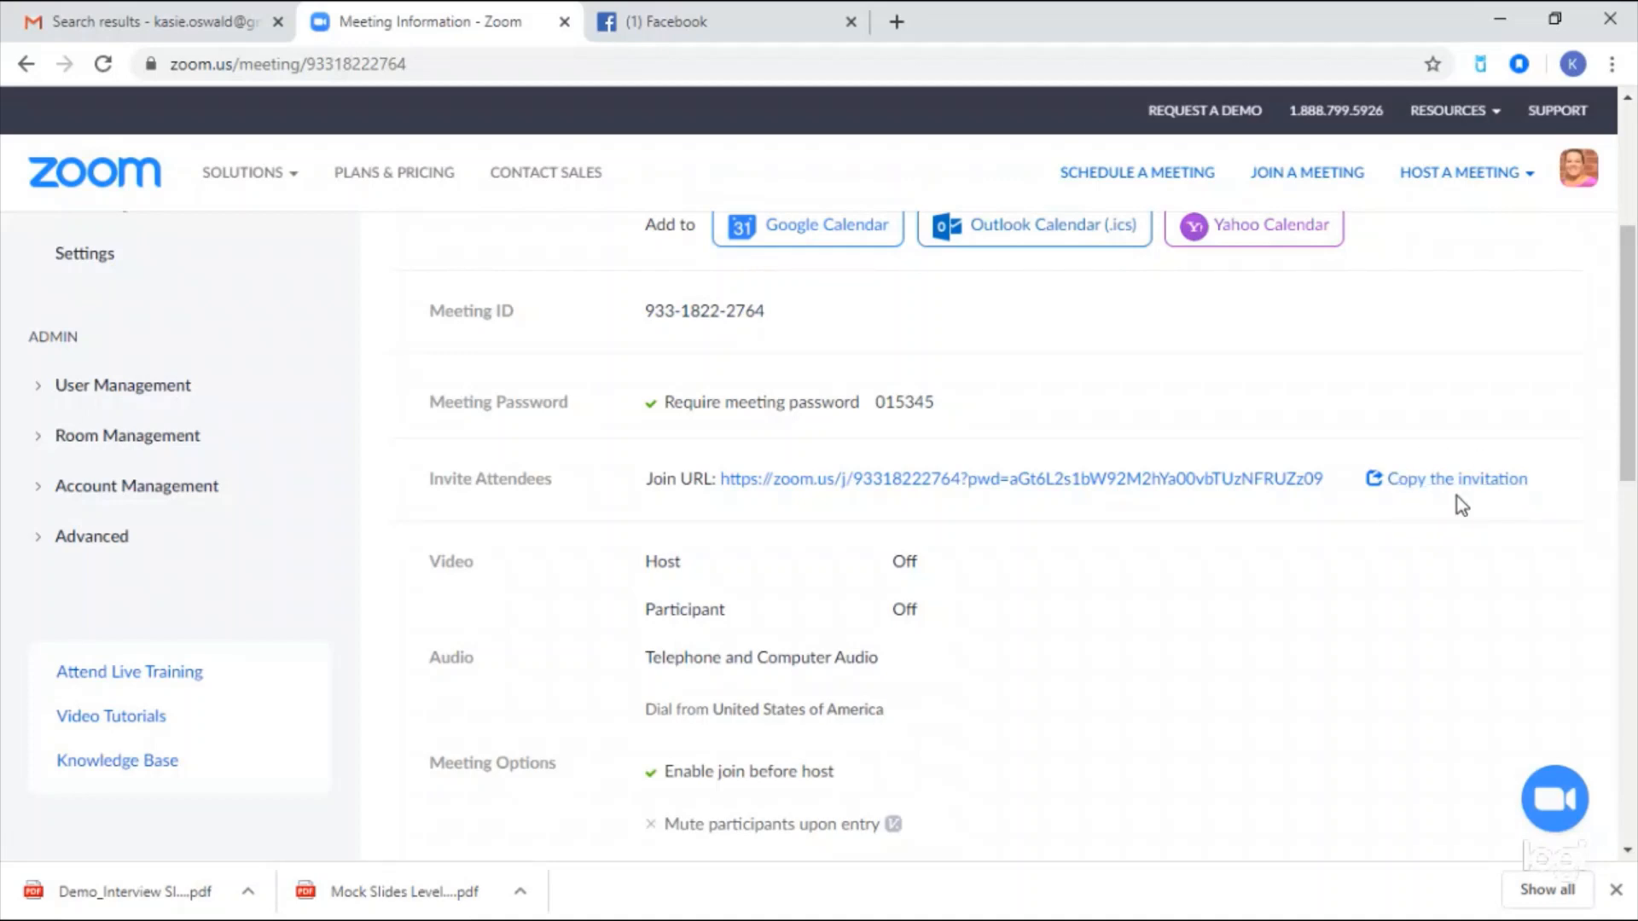
scroll(1305, 573, "down", 7)
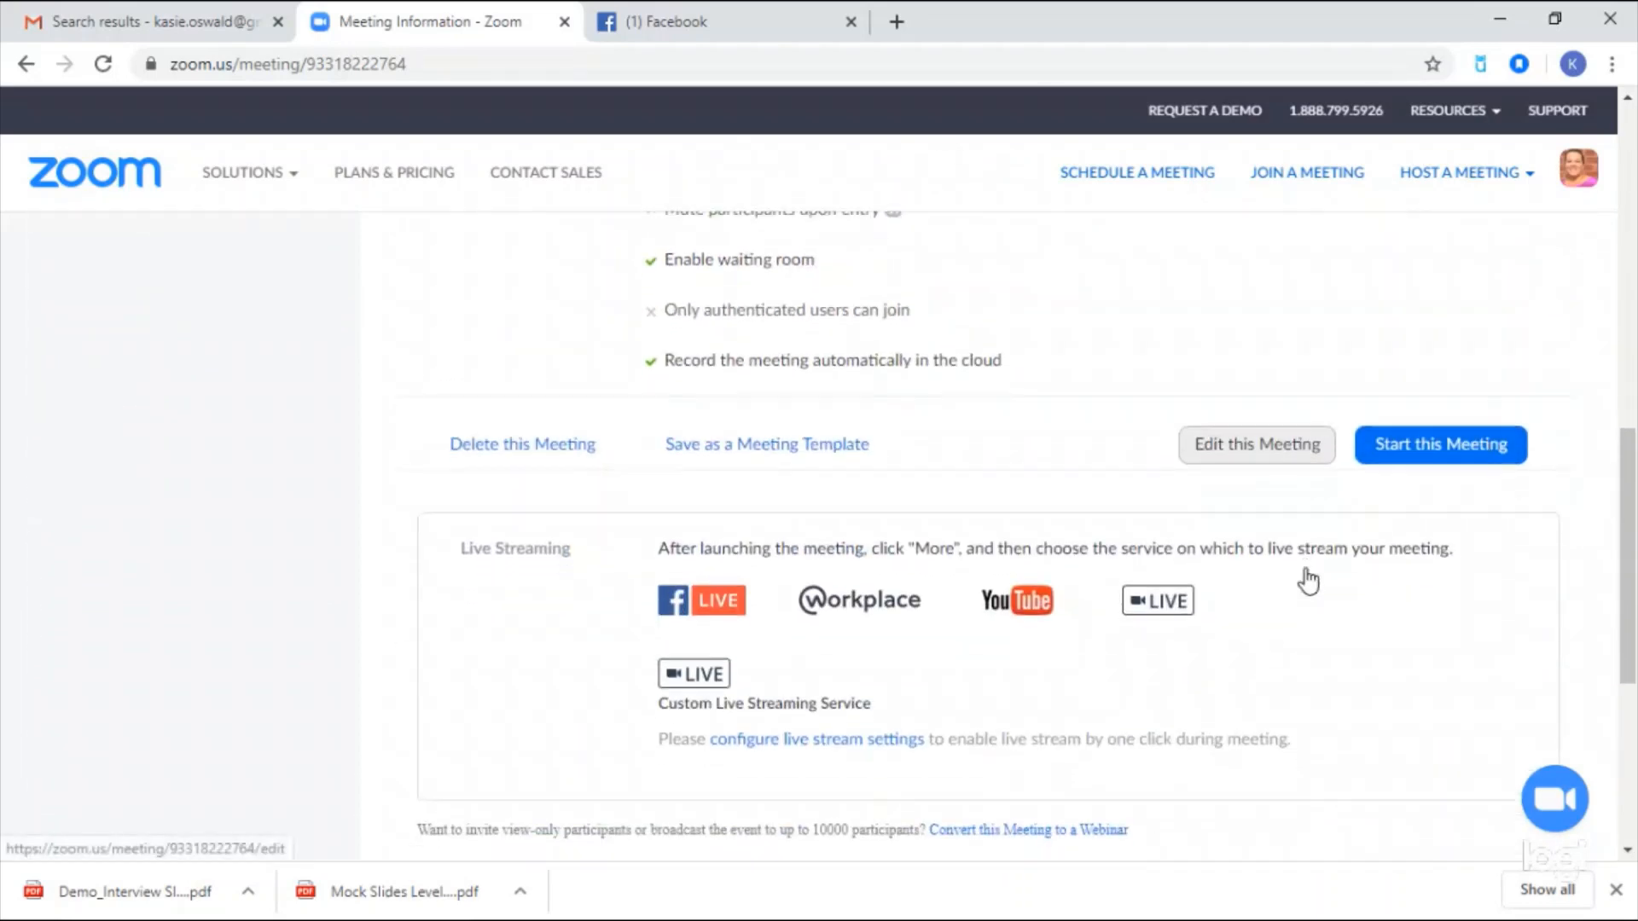
scroll(1308, 580, "down", 1)
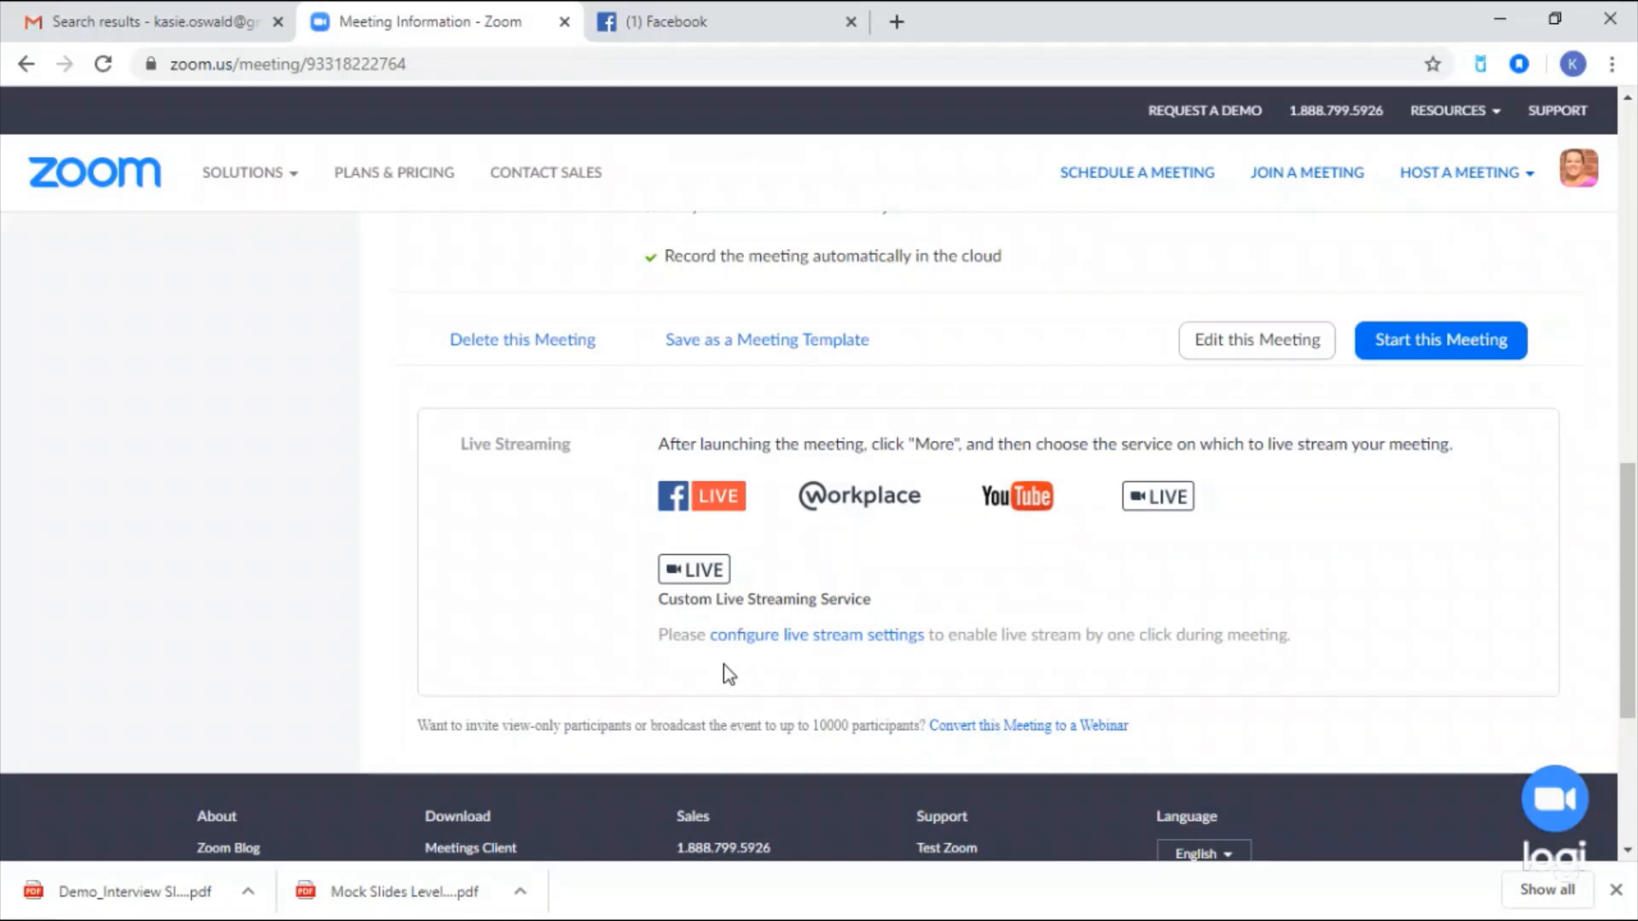
left_click(767, 648)
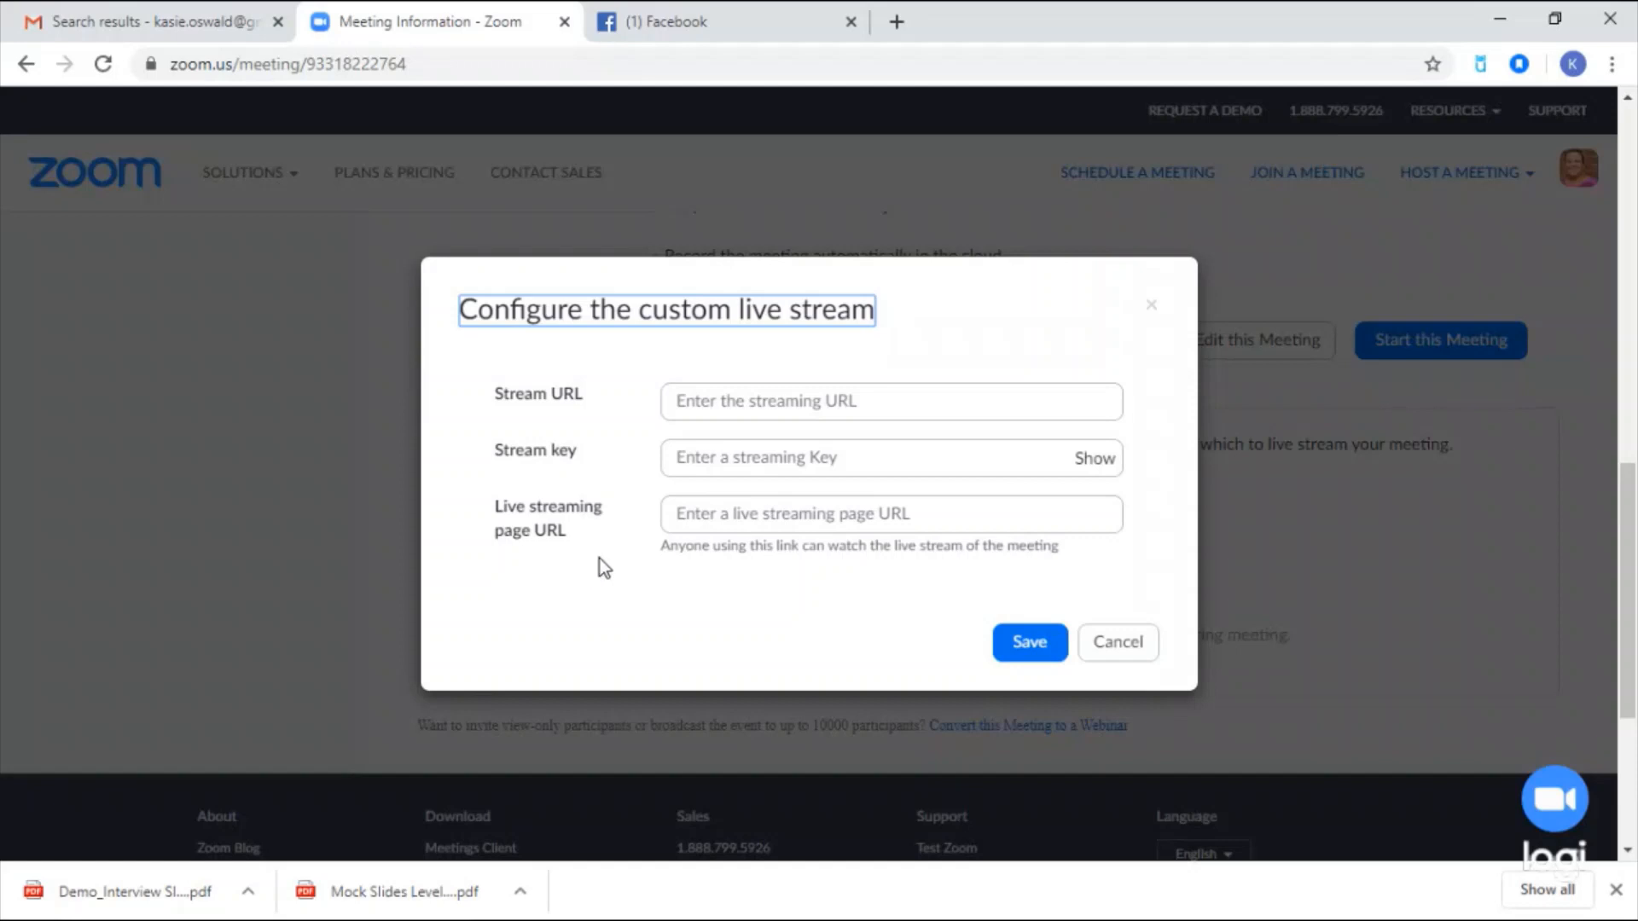
left_click(895, 22)
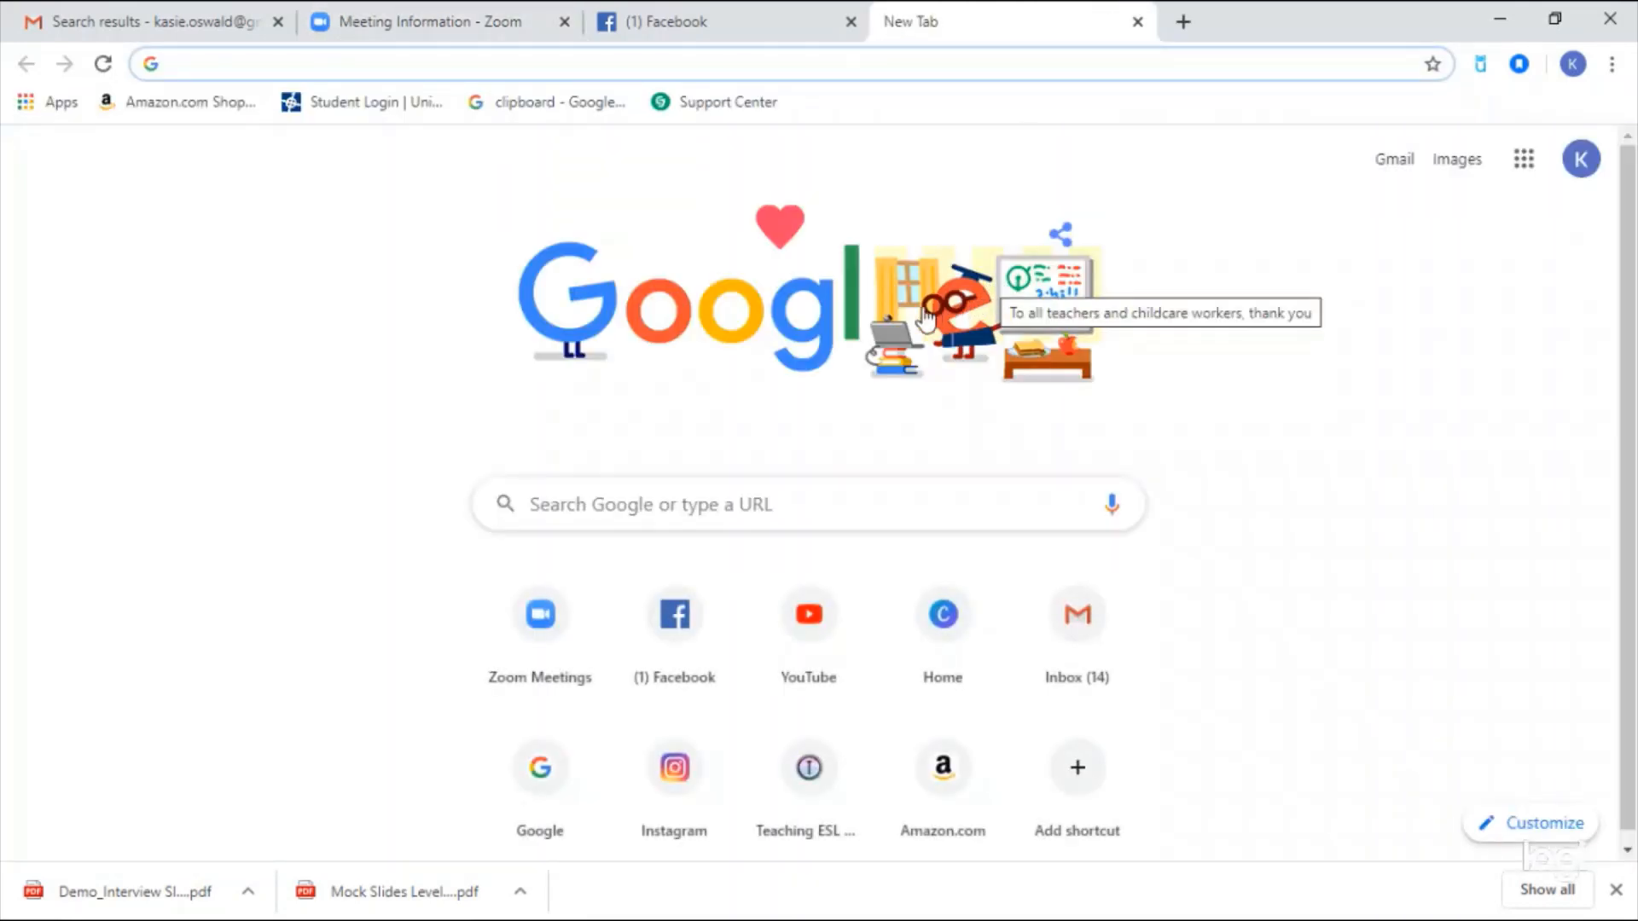
- Go from YouTube to YouTube Studio and open its Go live streaming page
left_click(812, 619)
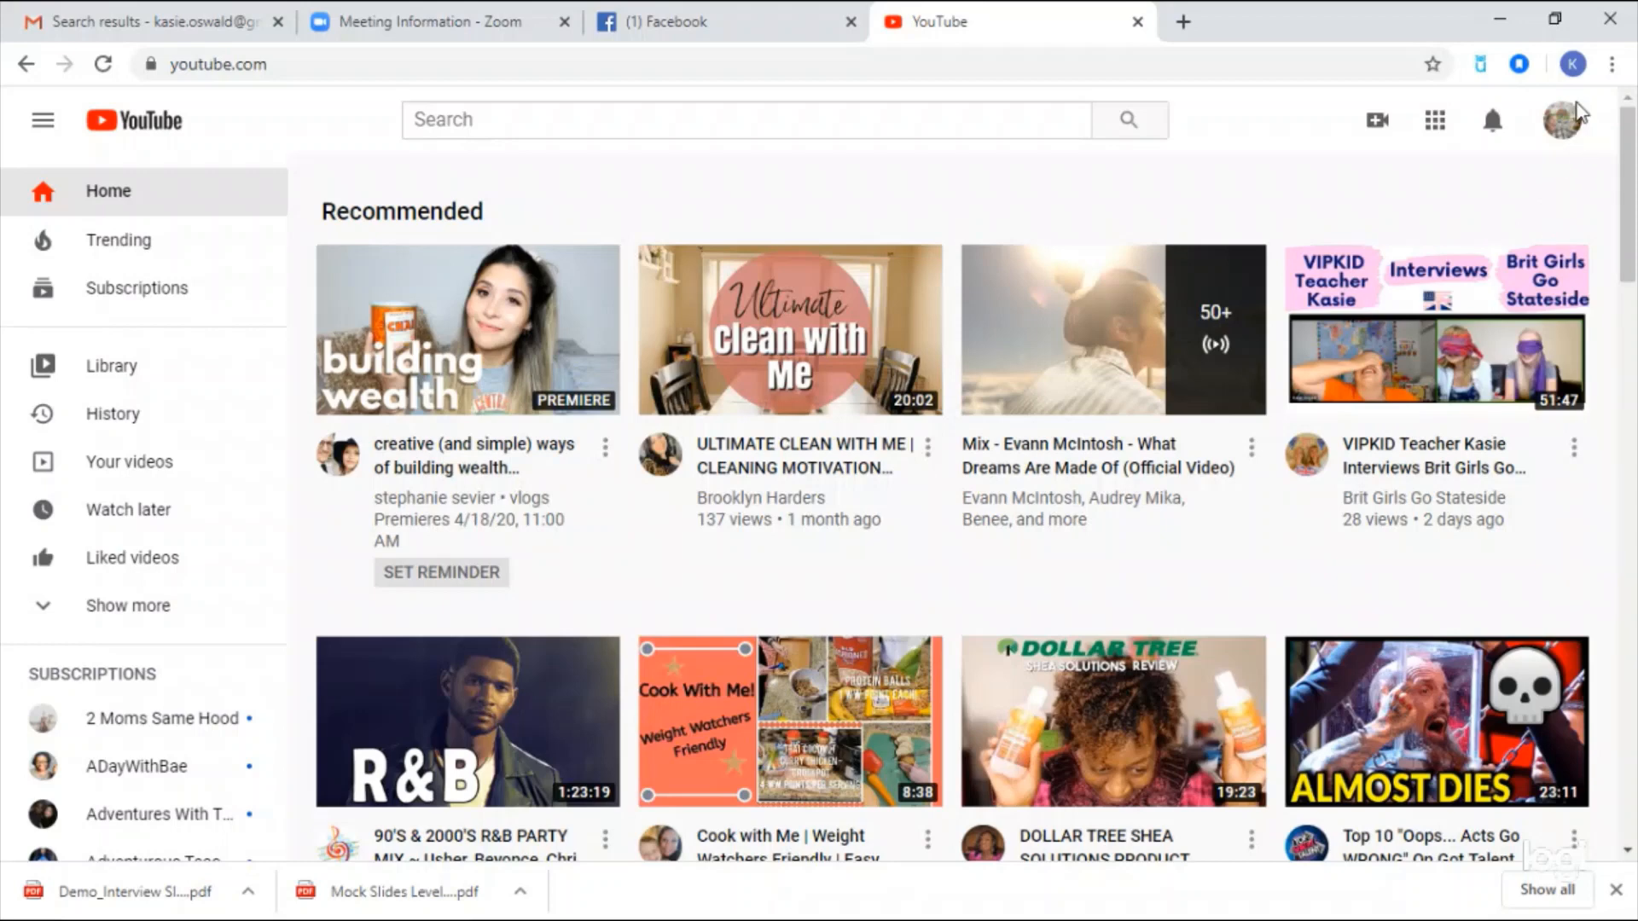
left_click(1565, 128)
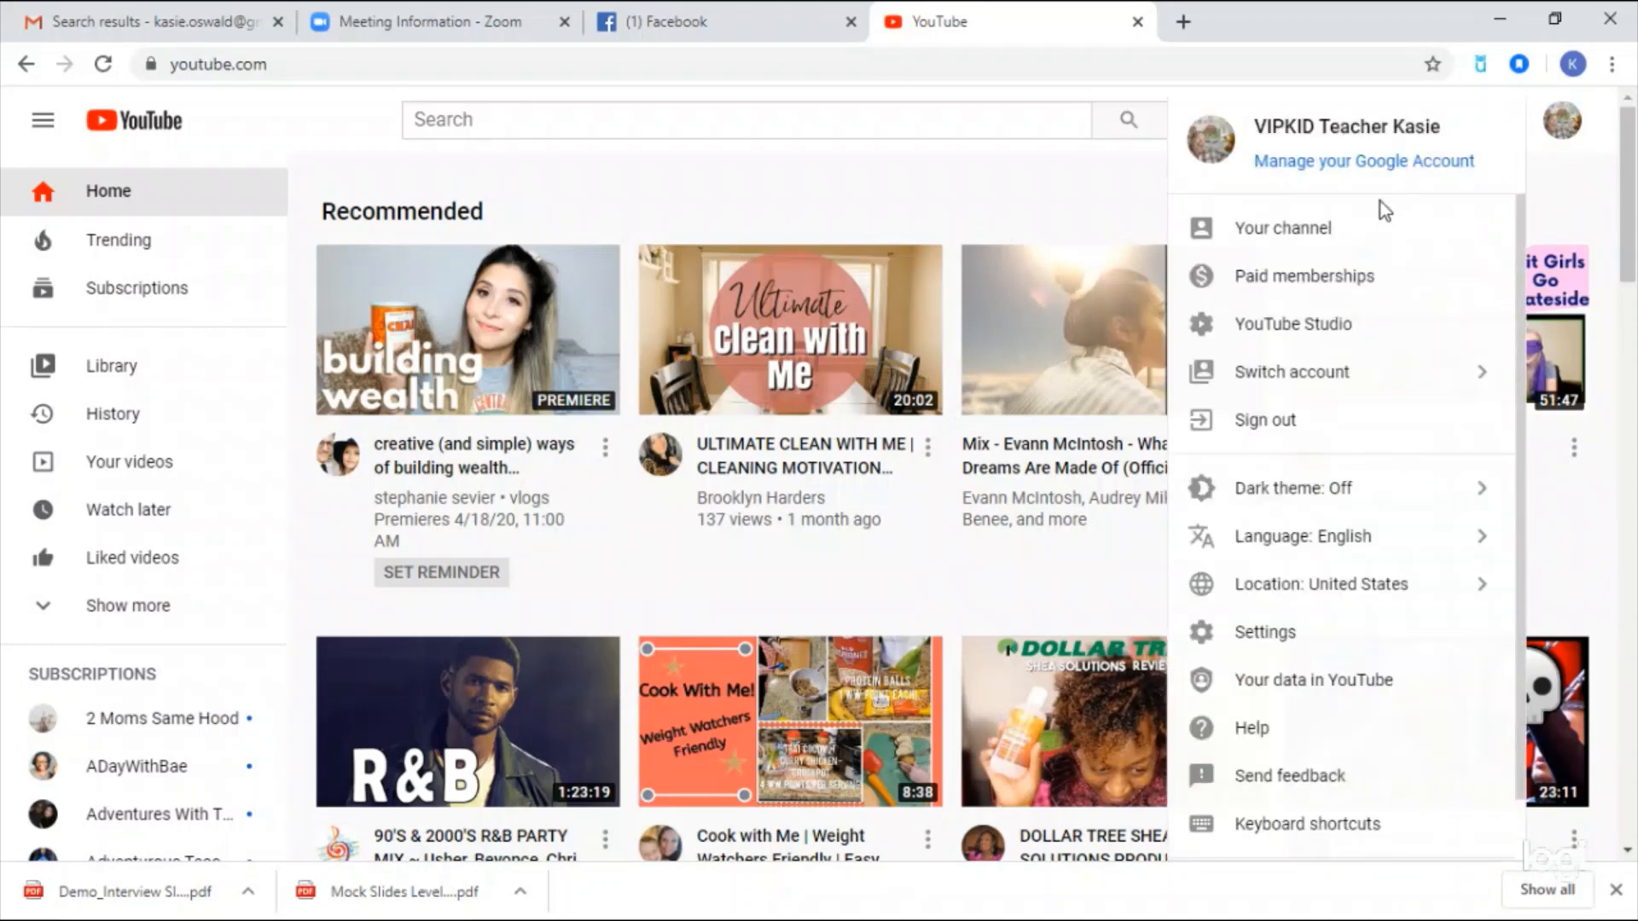
left_click(1343, 326)
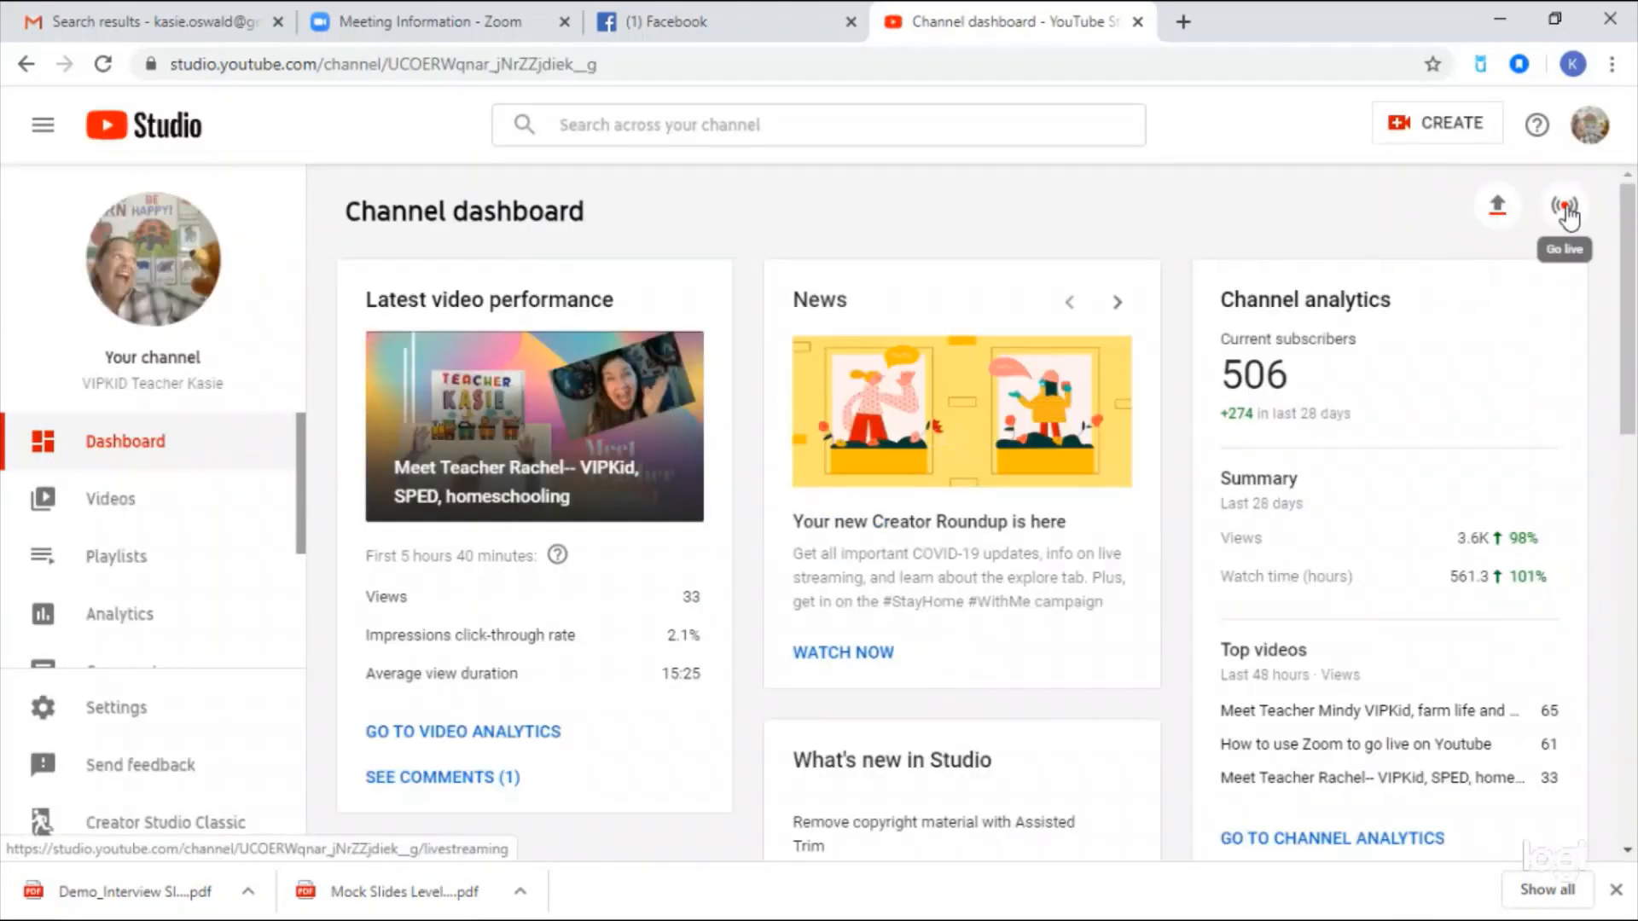
left_click(1566, 211)
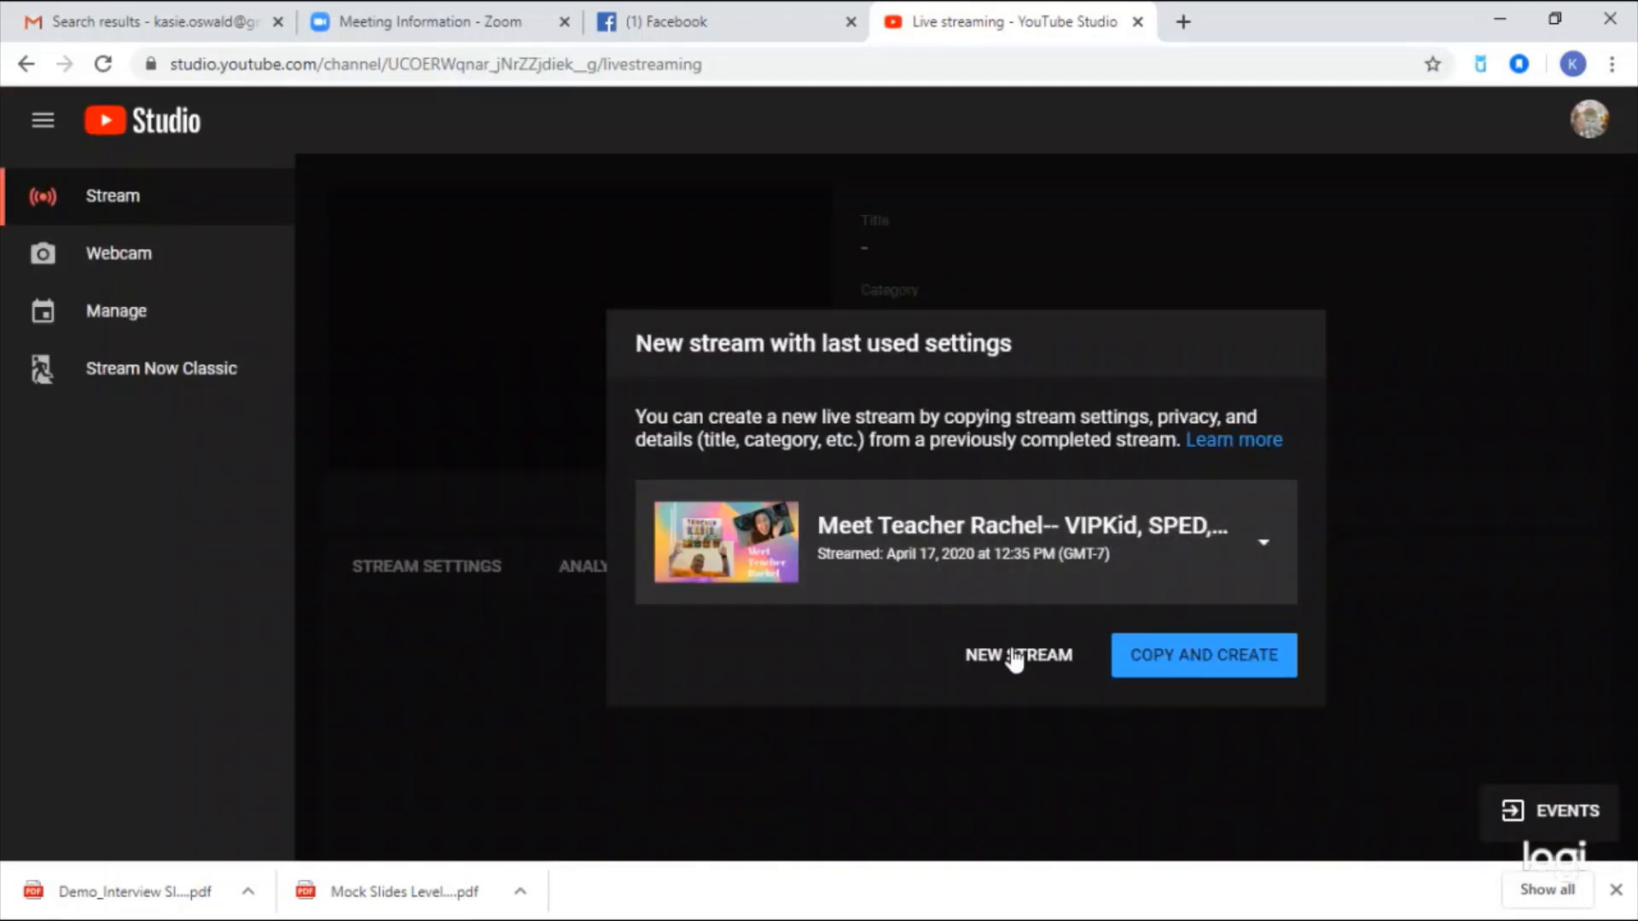
- Create a blank new stream titled with the guest's name plus 'and the Brit Girls Go Stateside'
left_click(1014, 659)
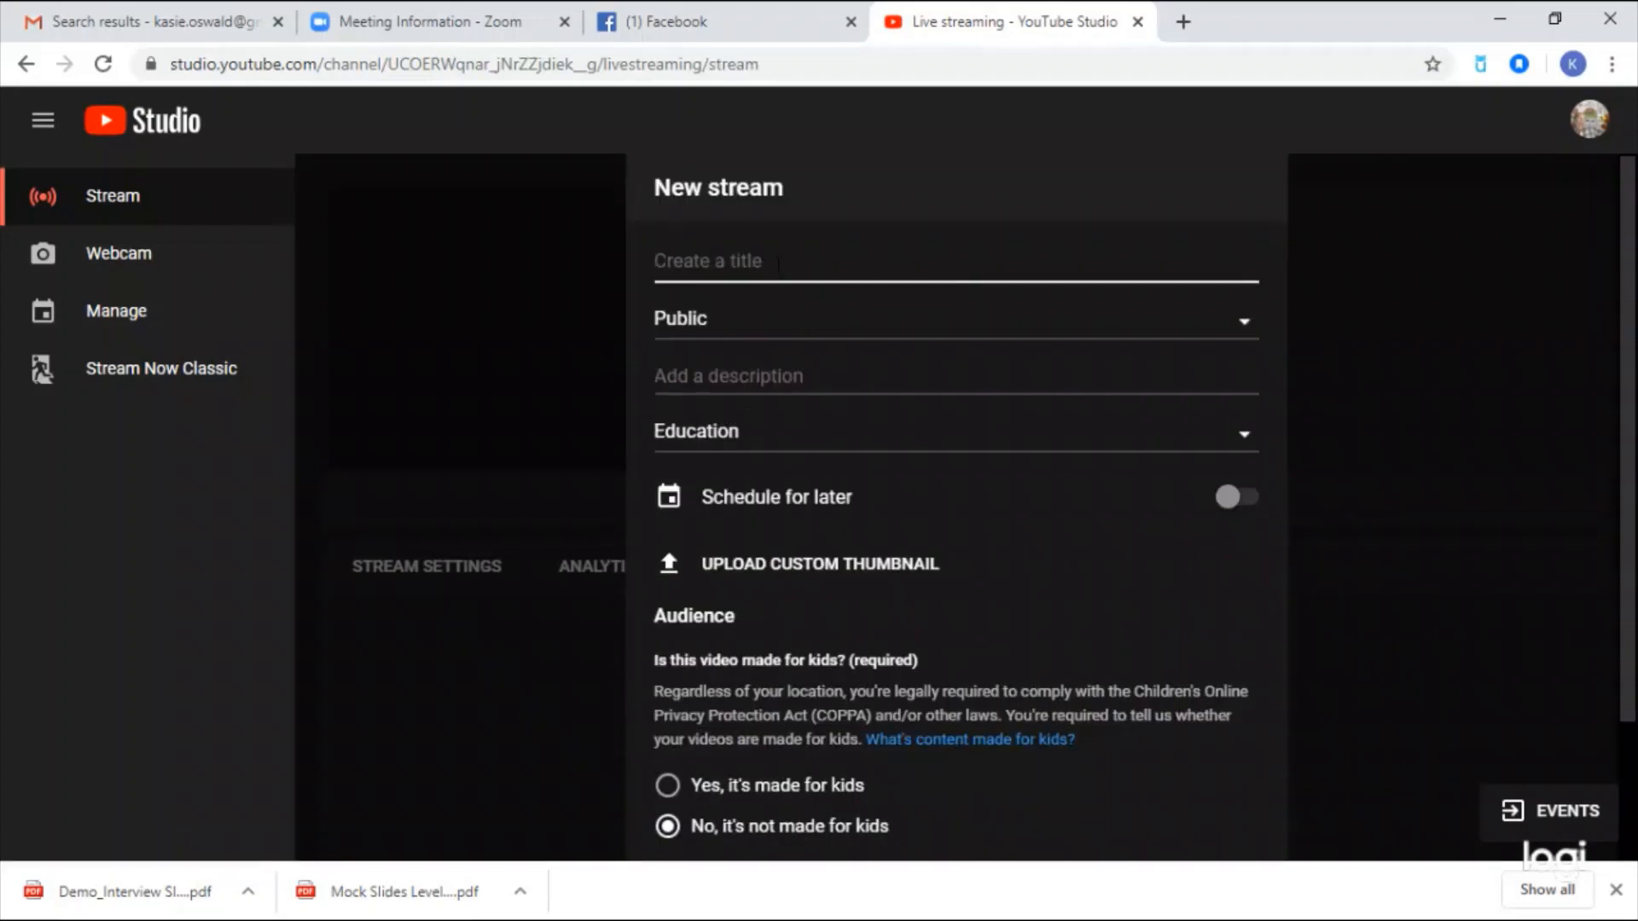
type("EVelyn a")
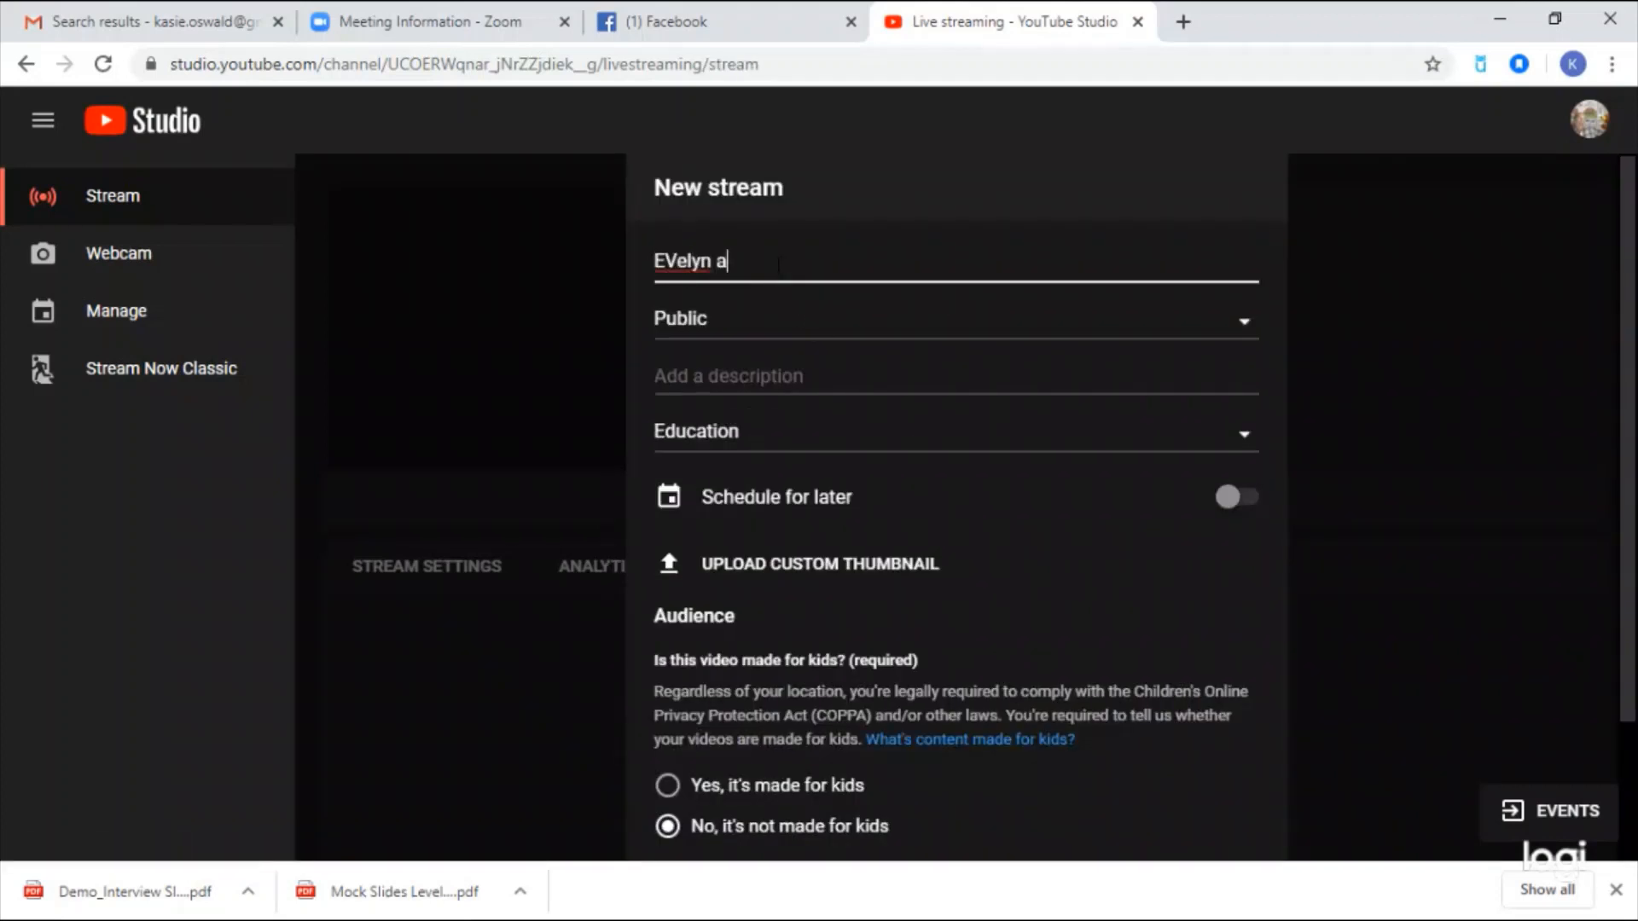
type("nd the Brit Girls ")
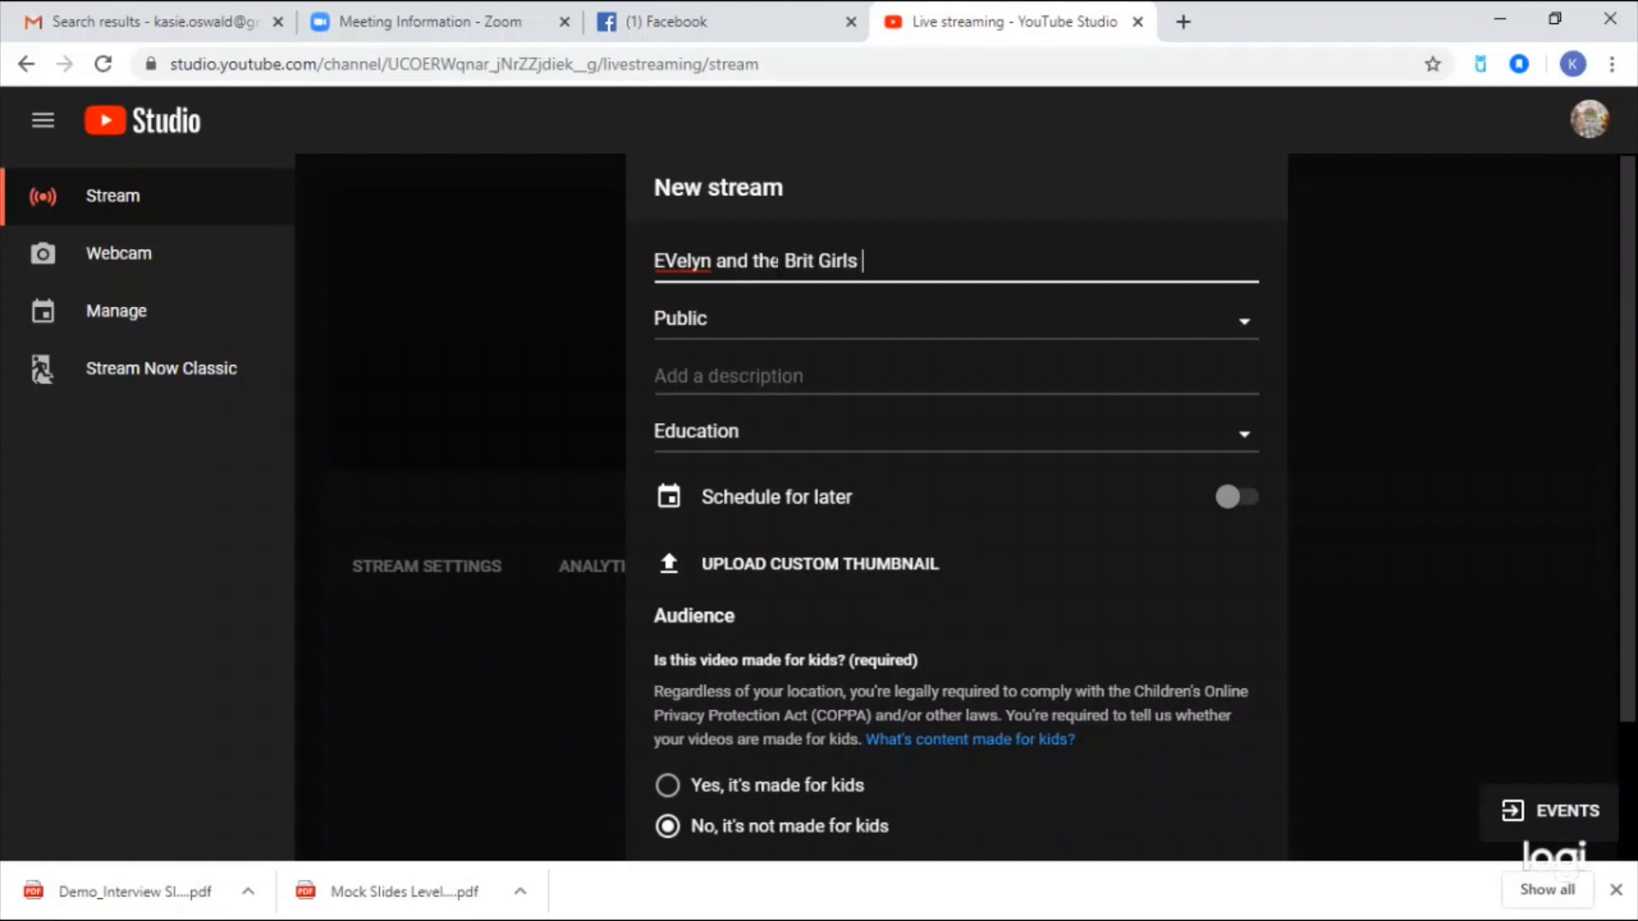
type("Go Stateside")
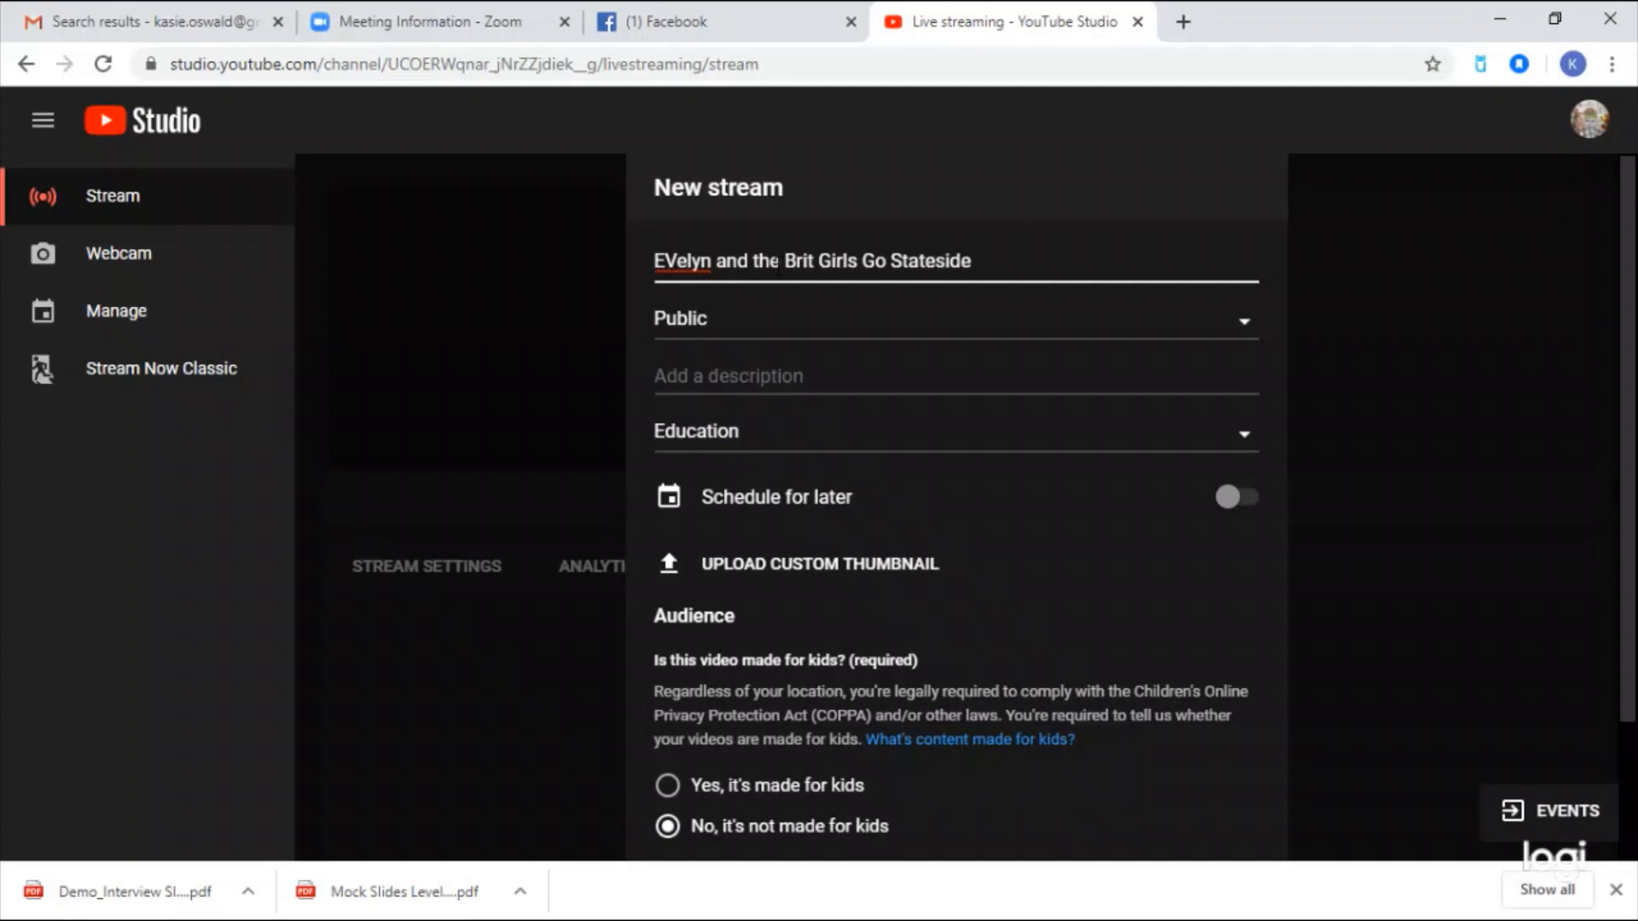
left_click(683, 260)
key("BackSpace")
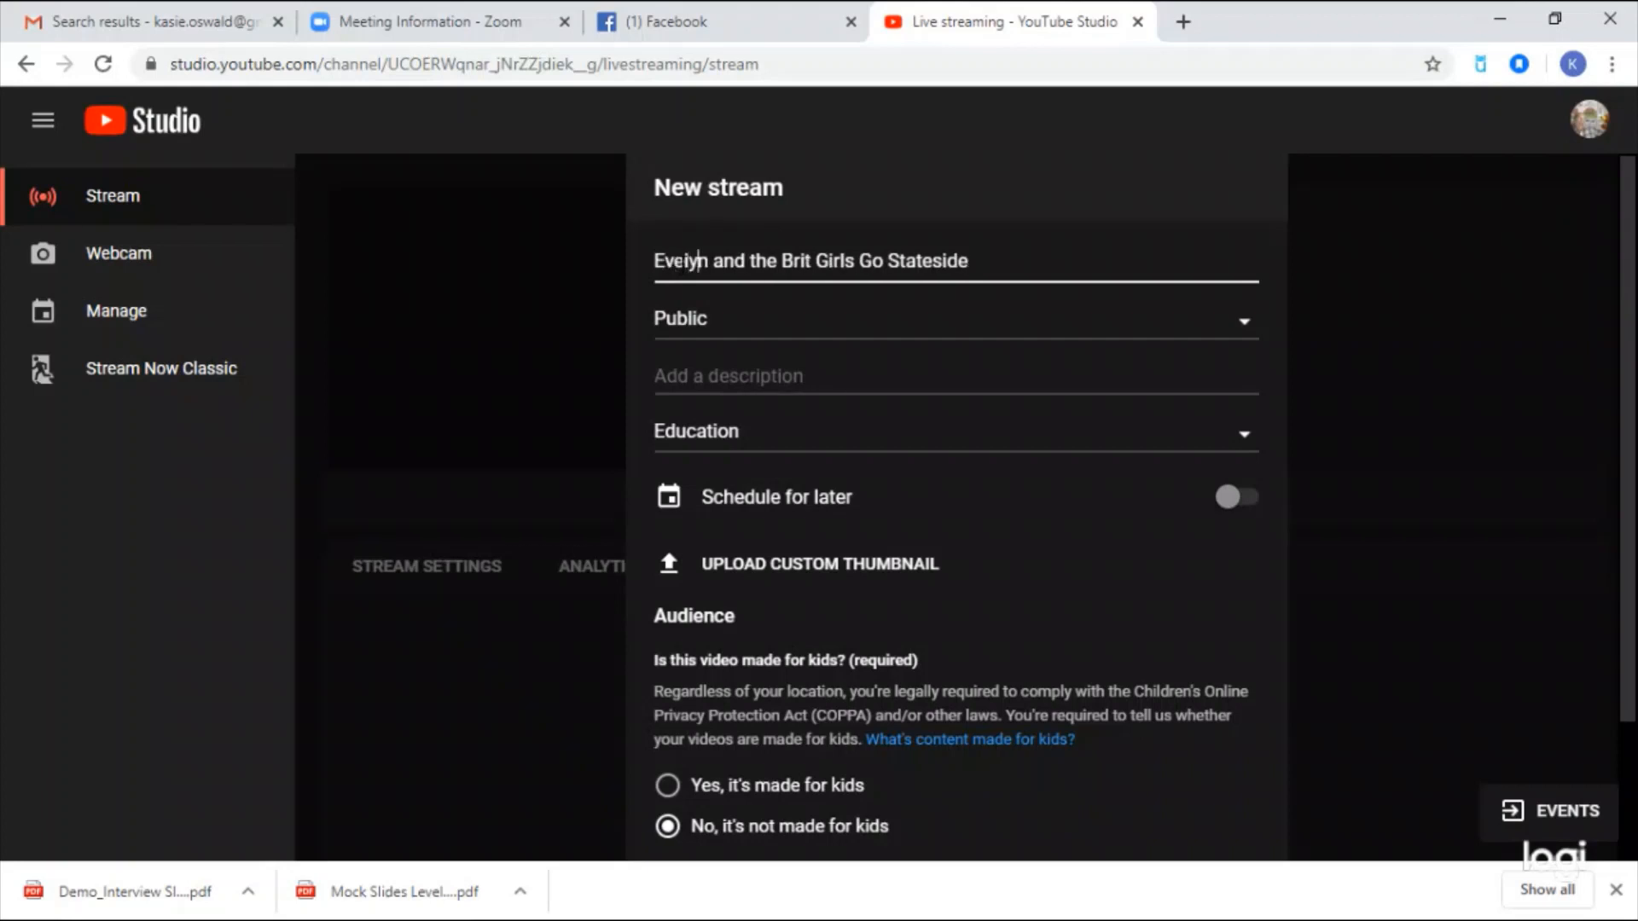
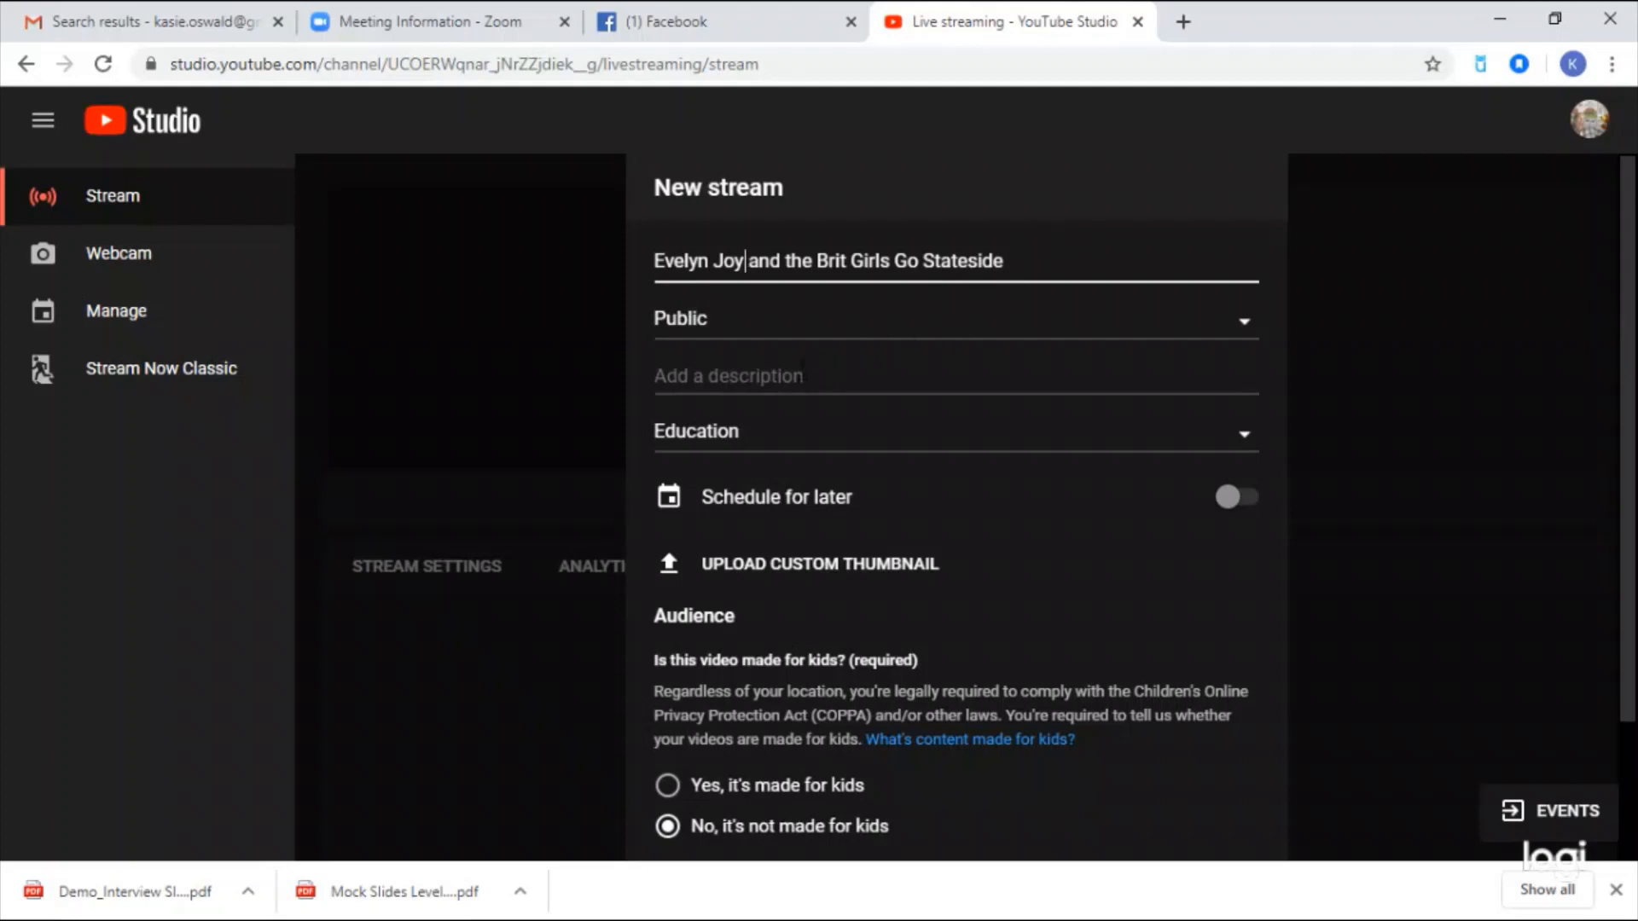
left_click(802, 373)
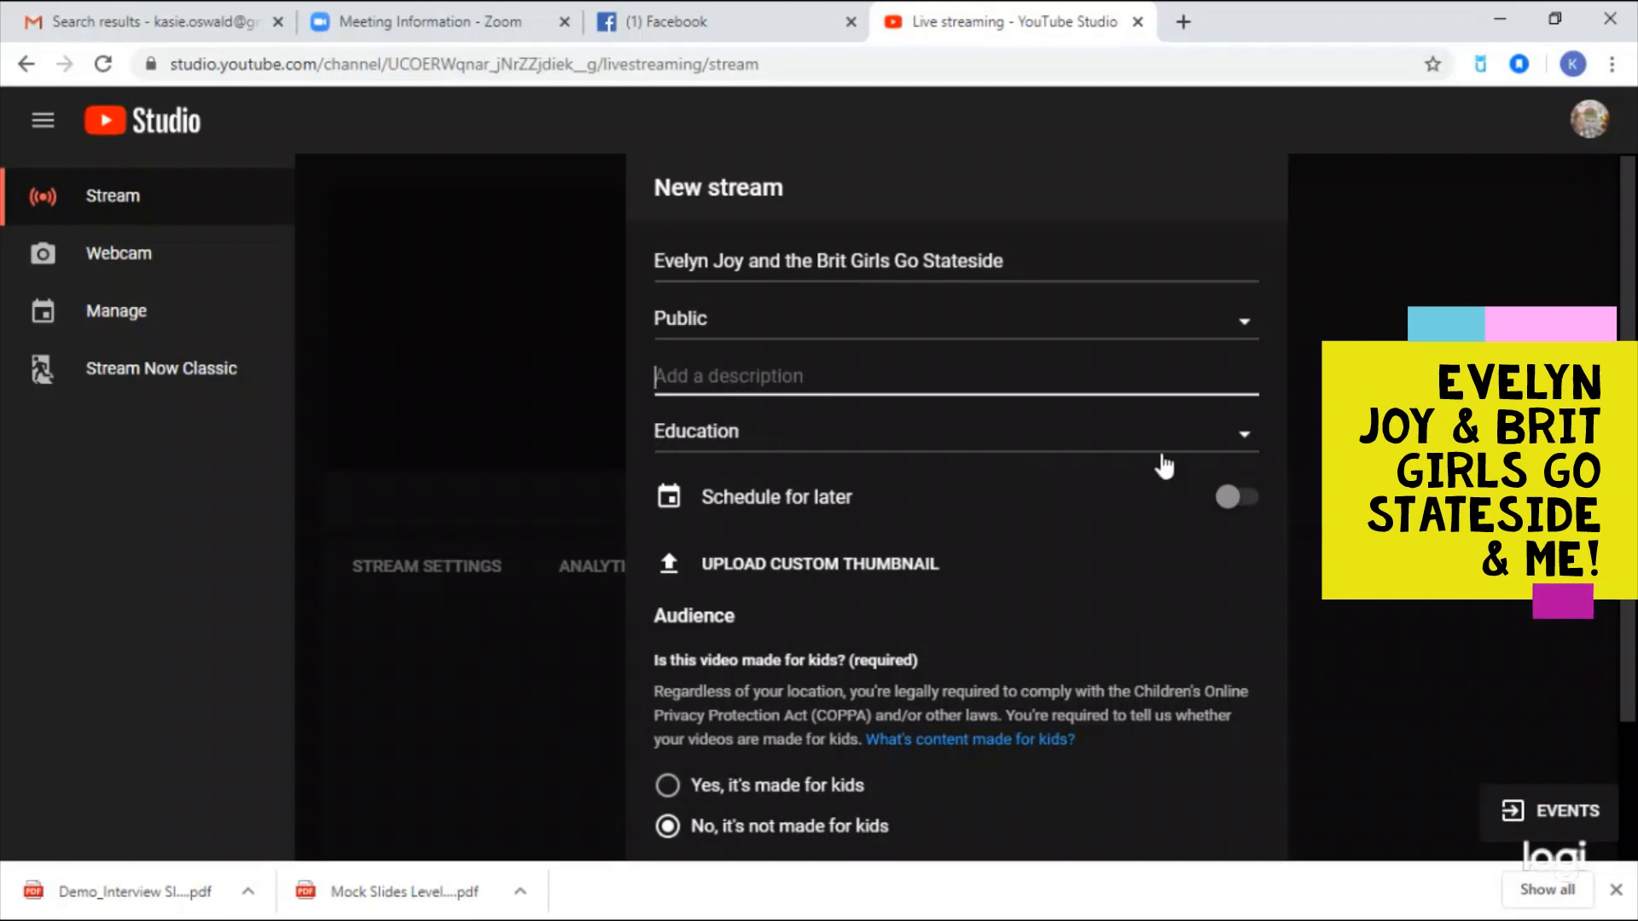
- Schedule the stream for later on April 22, 2020 at 10:30 AM
left_click(1241, 499)
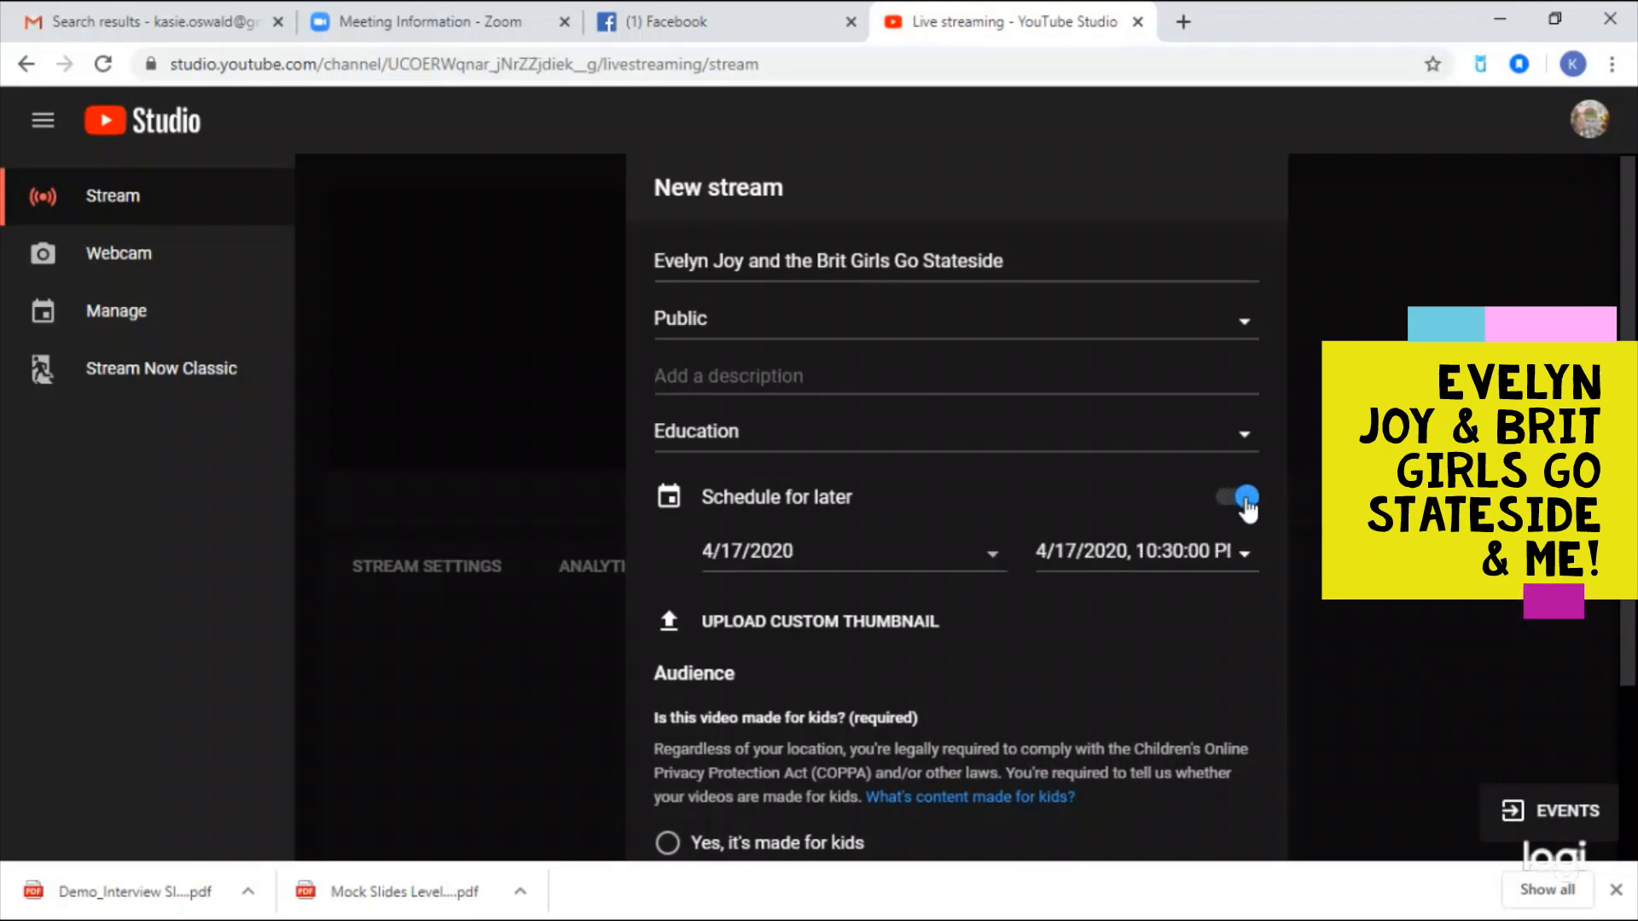
left_click(994, 561)
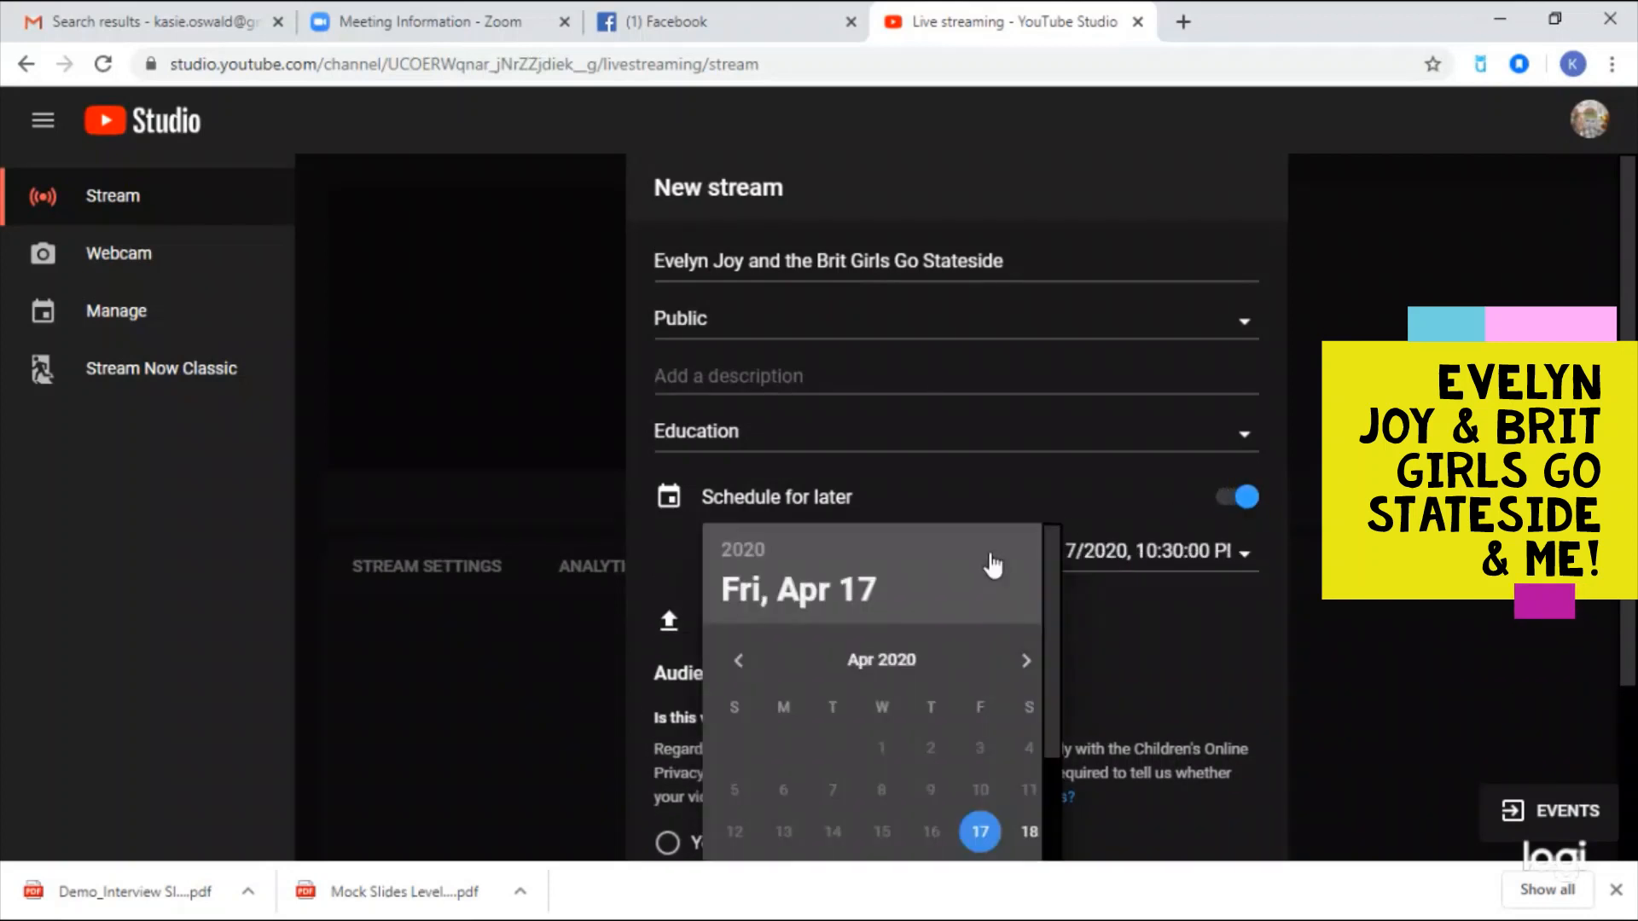
scroll(992, 562, "down", 2)
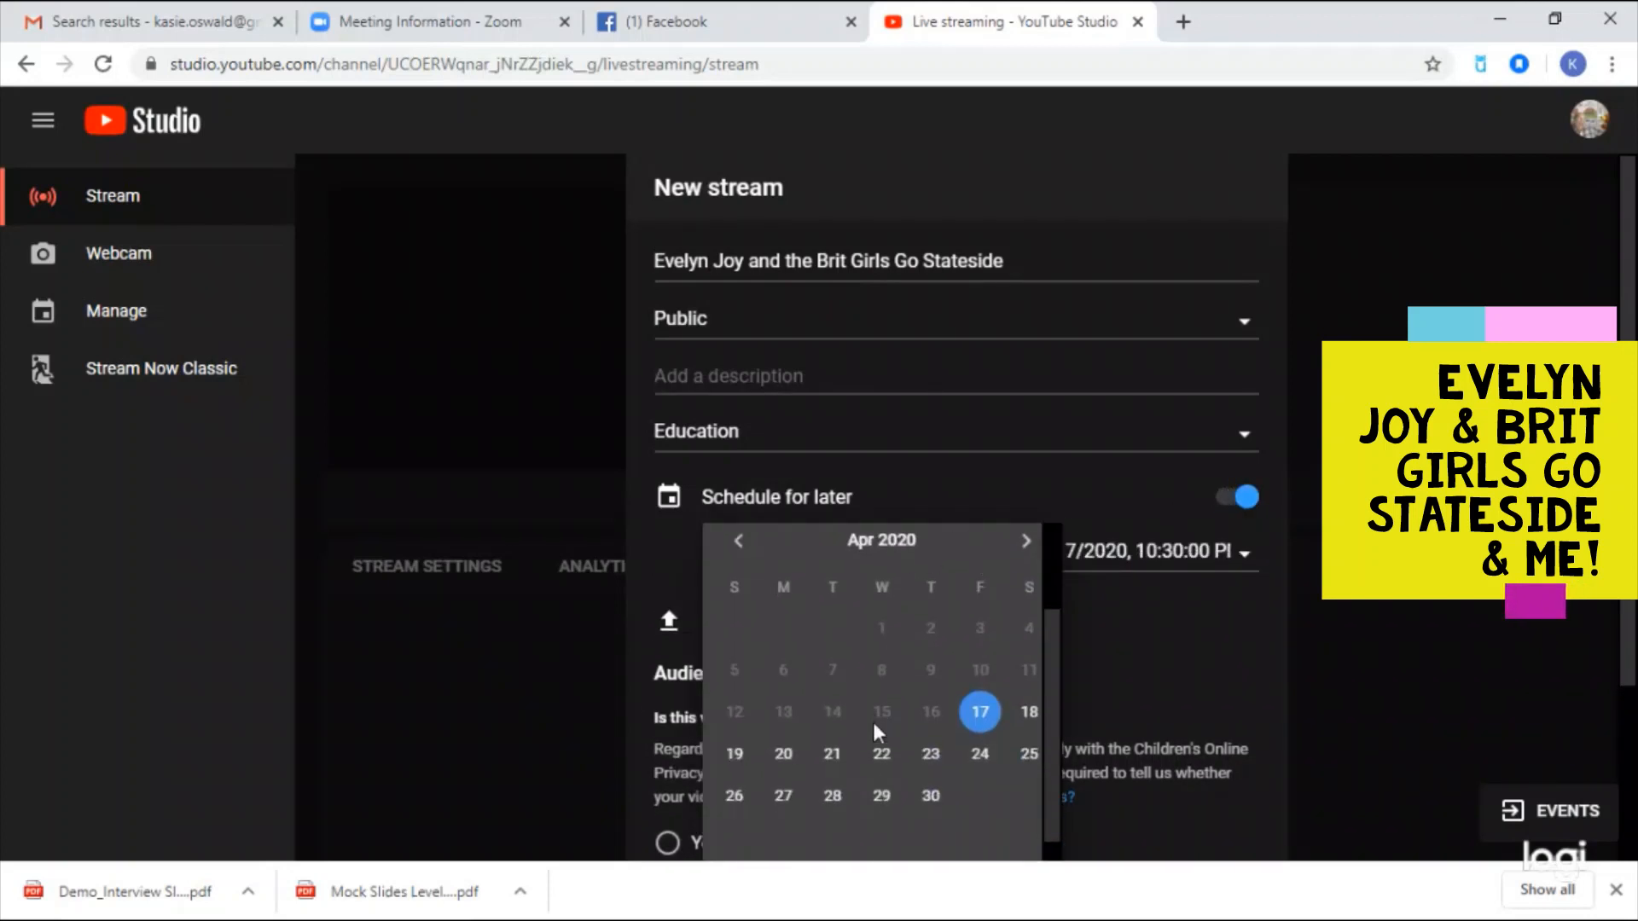
left_click(881, 753)
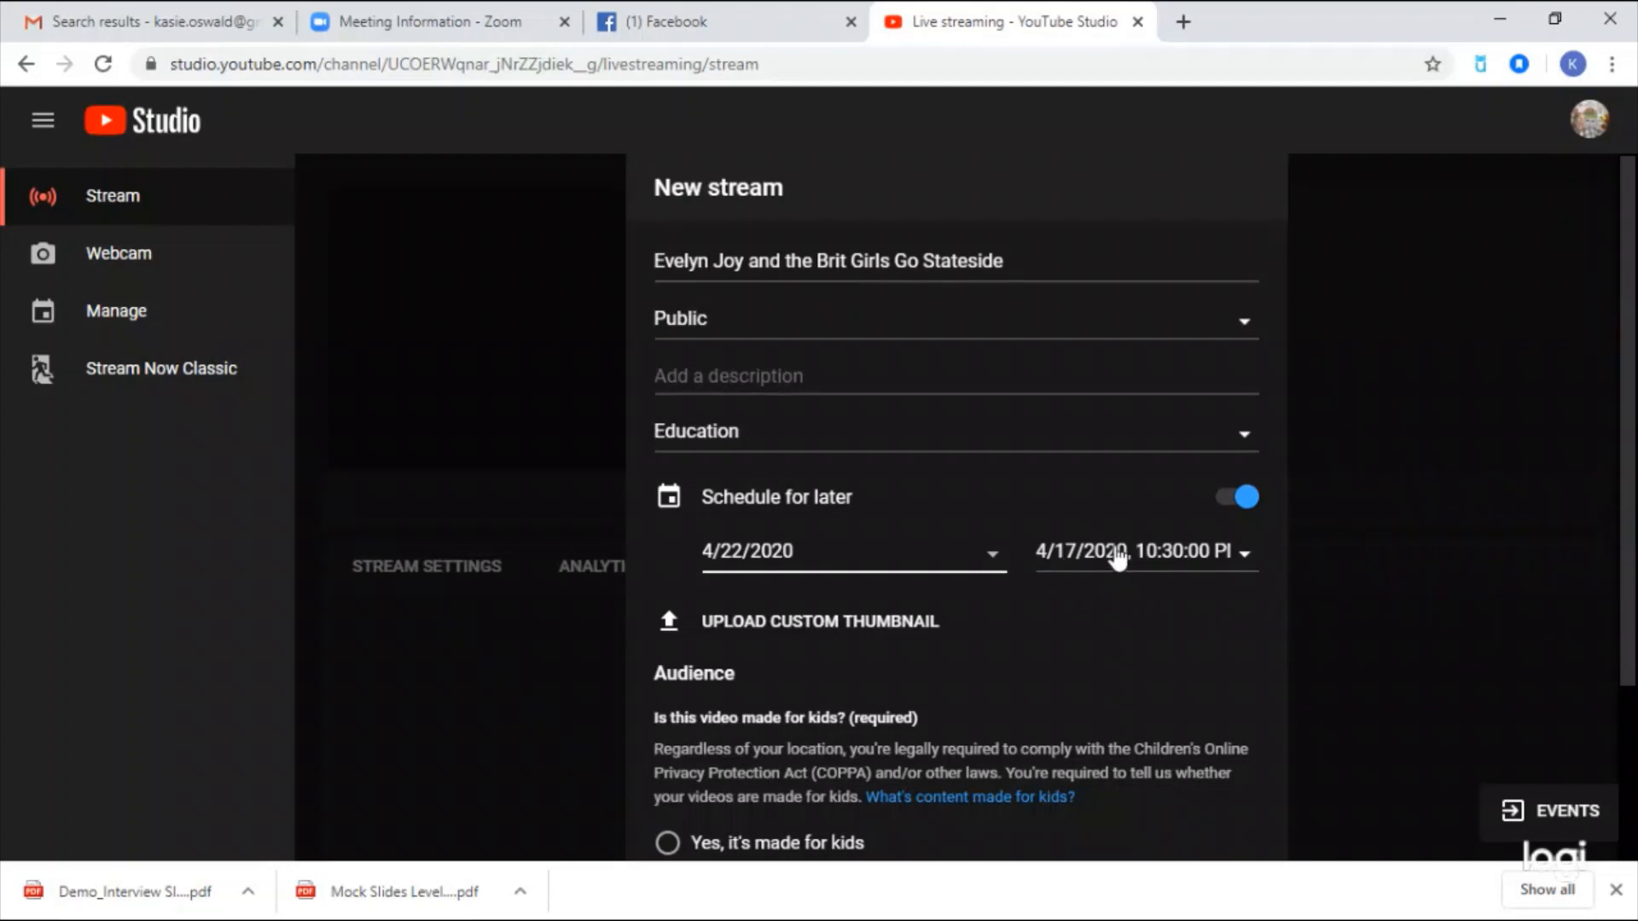
left_click(1245, 559)
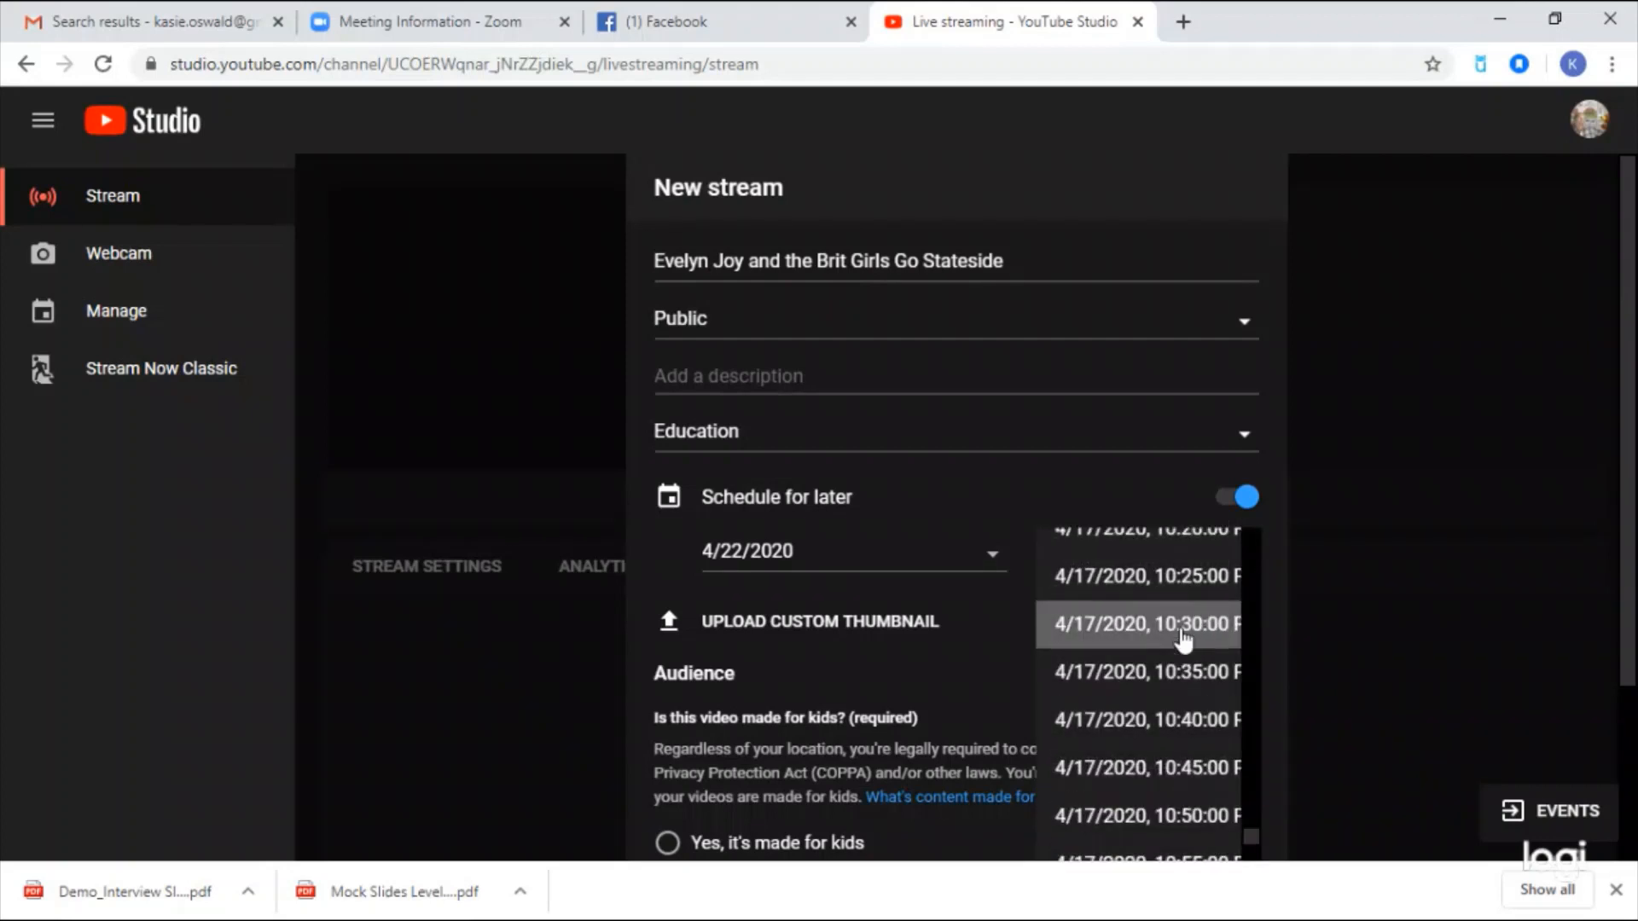
scroll(1183, 635, "up", 3)
scroll(1183, 638, "up", 20)
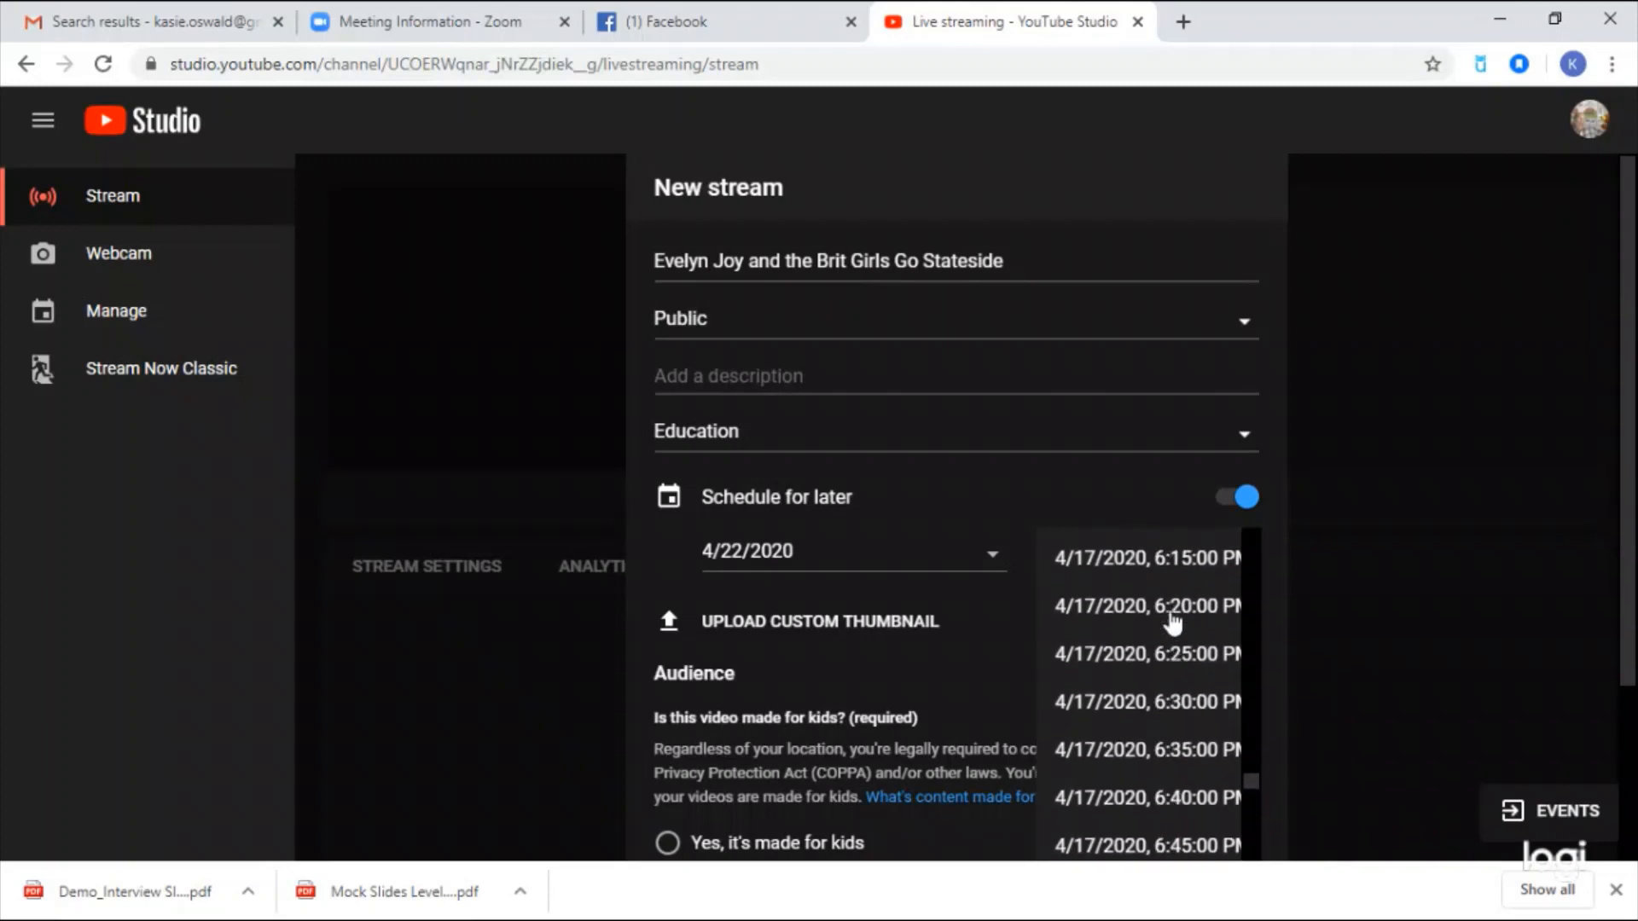
scroll(1175, 619, "up", 20)
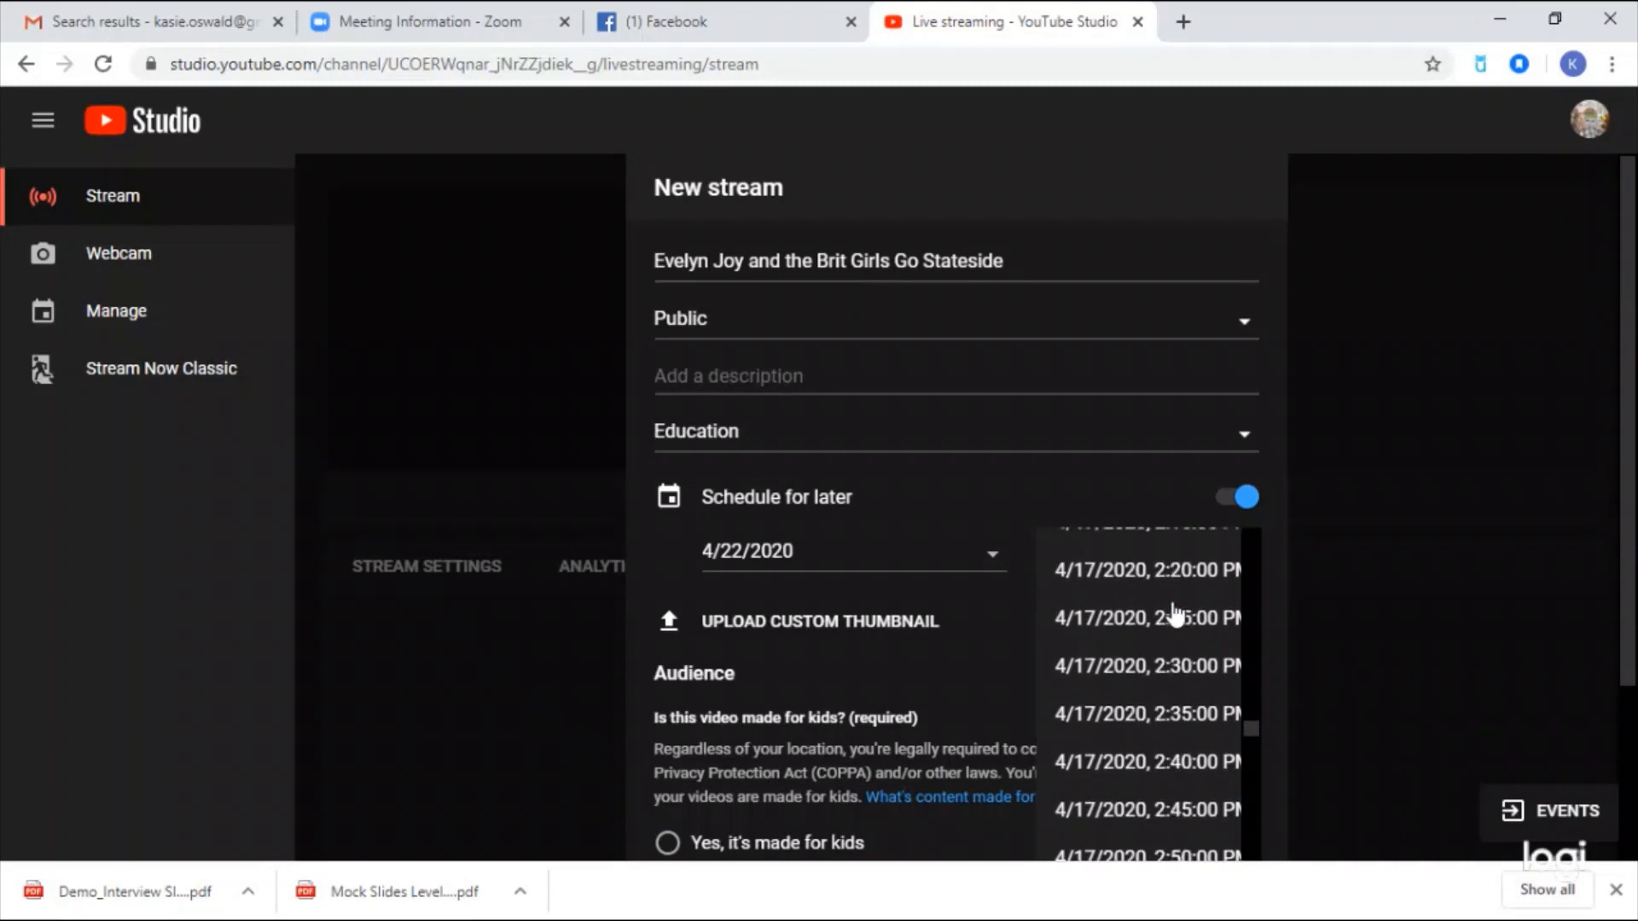
scroll(1179, 610, "up", 10)
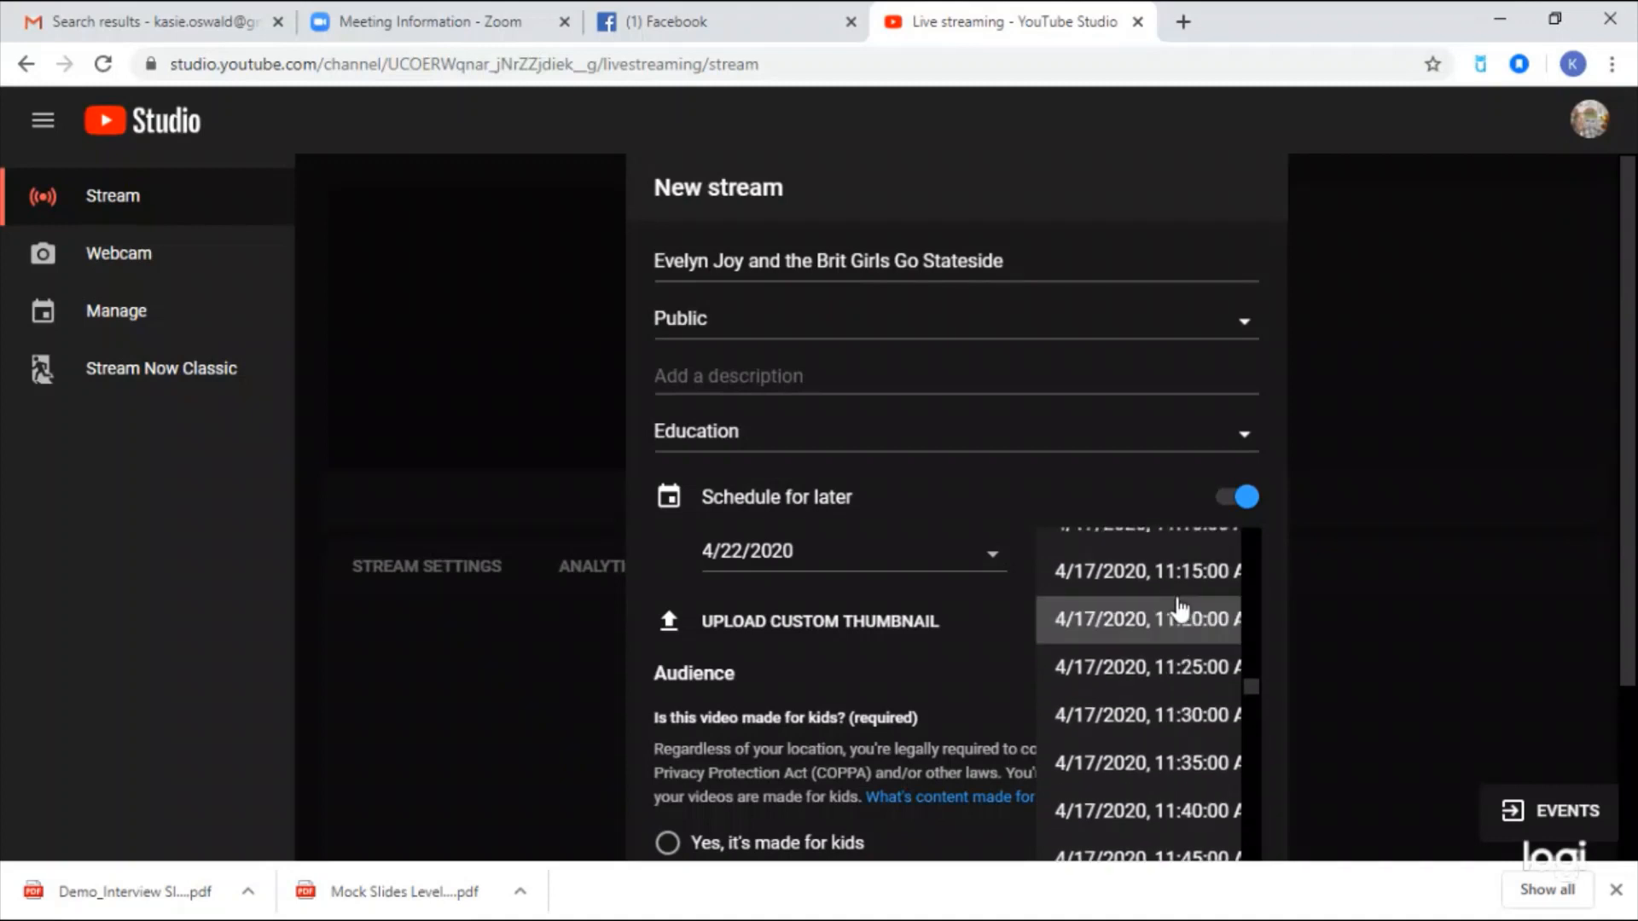
scroll(1179, 610, "up", 5)
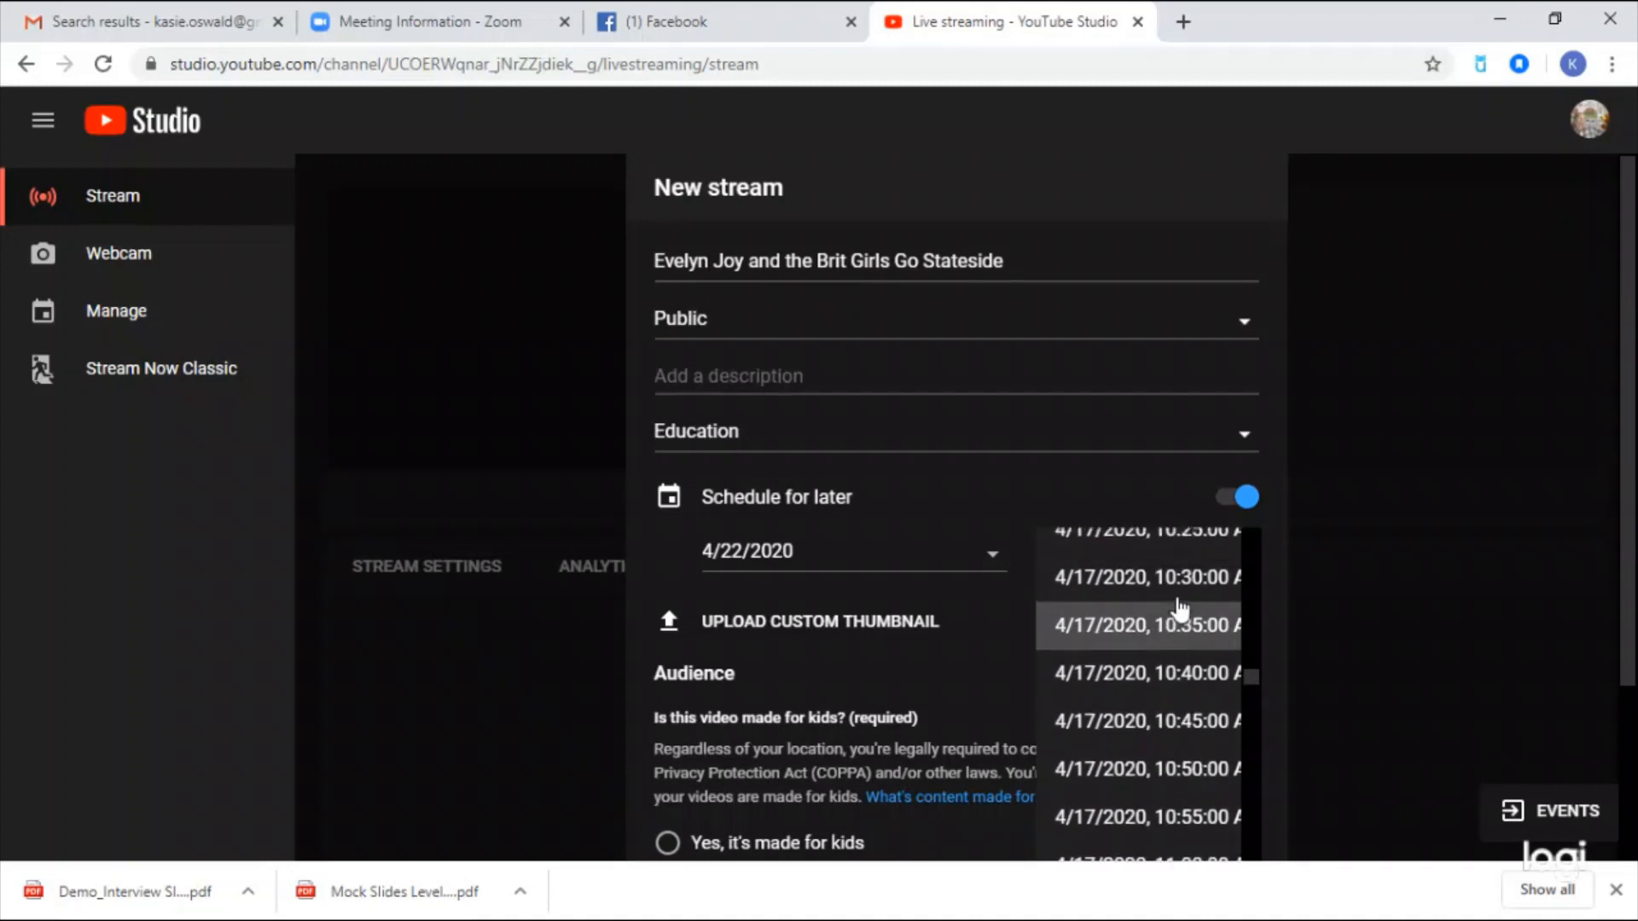
left_click(1176, 648)
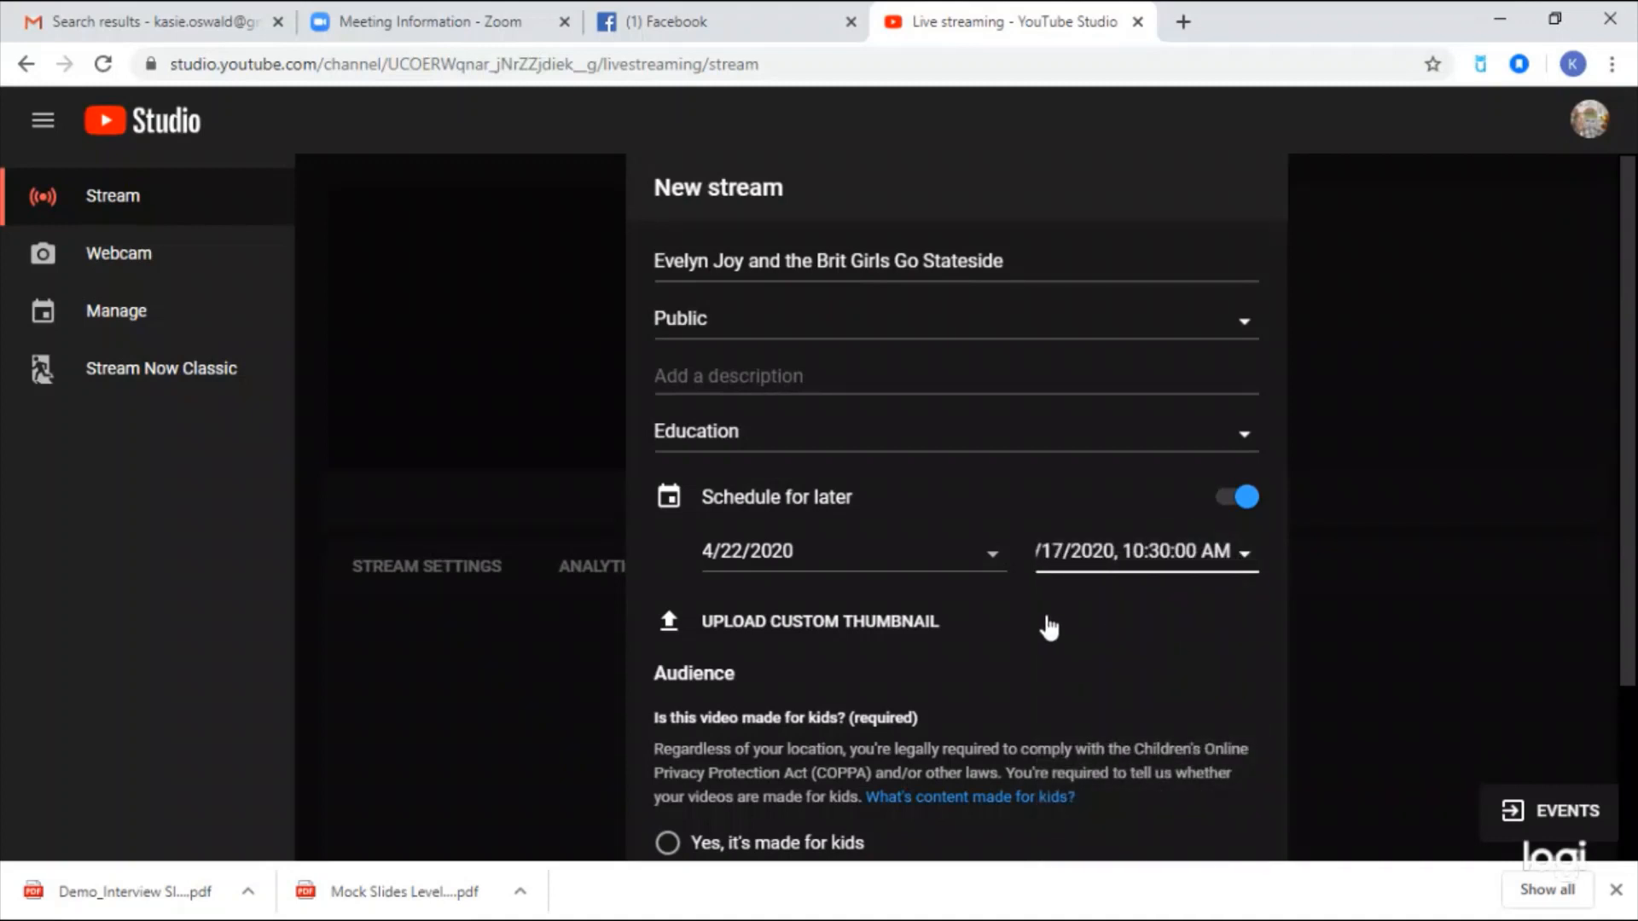
- Cancel the custom thumbnail upload, leaving the thumbnail unchanged
left_click(843, 629)
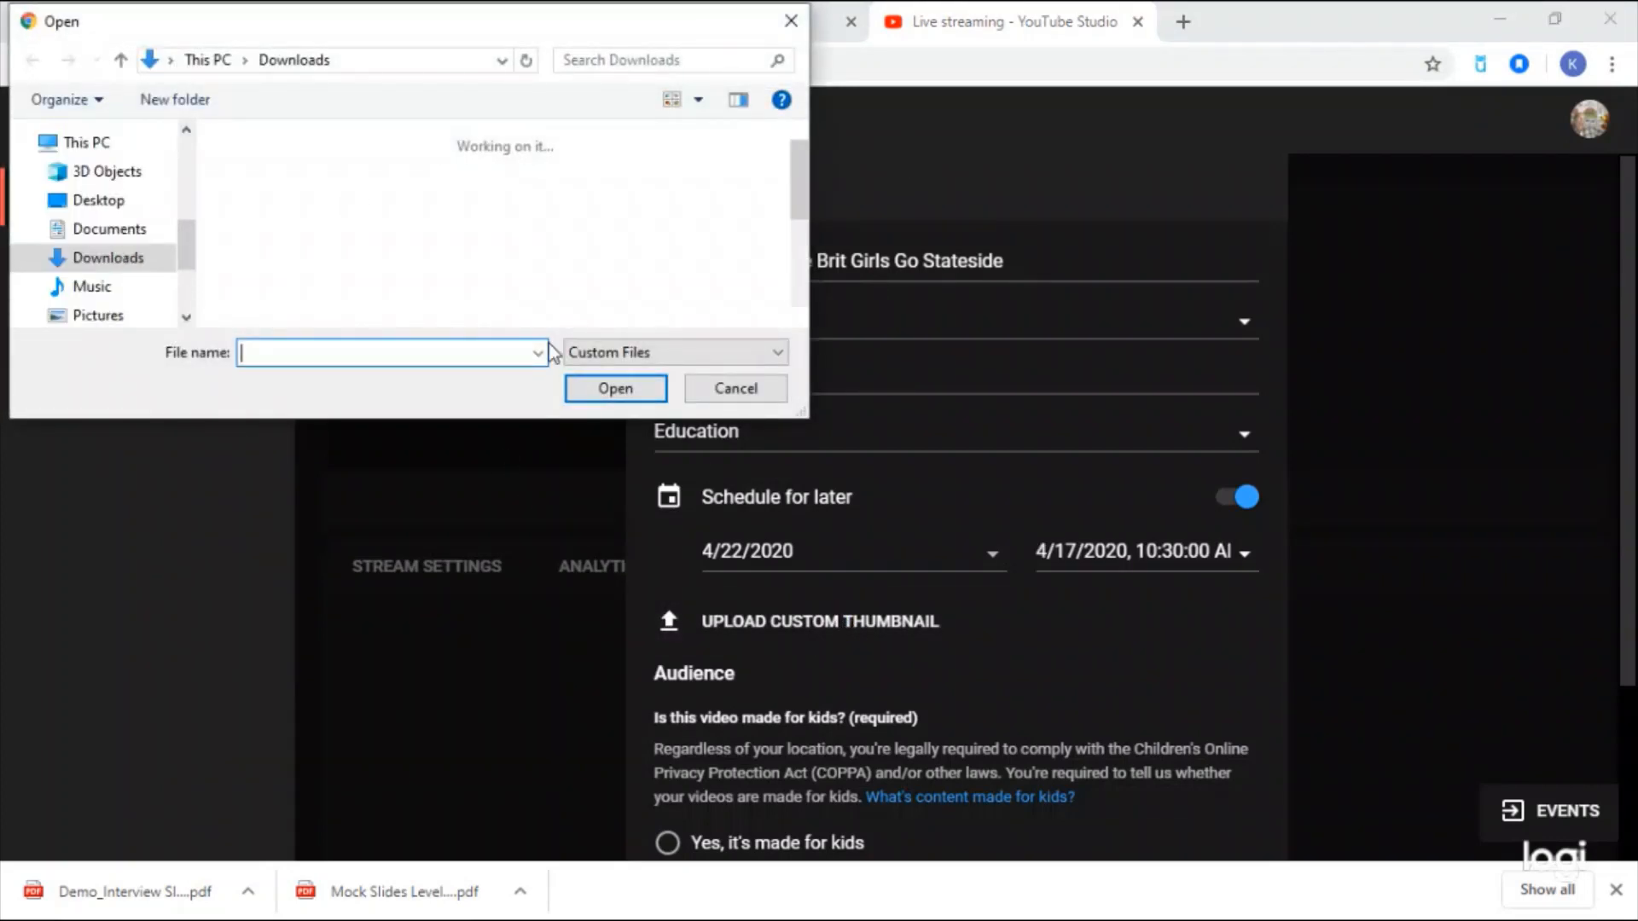
left_click(797, 18)
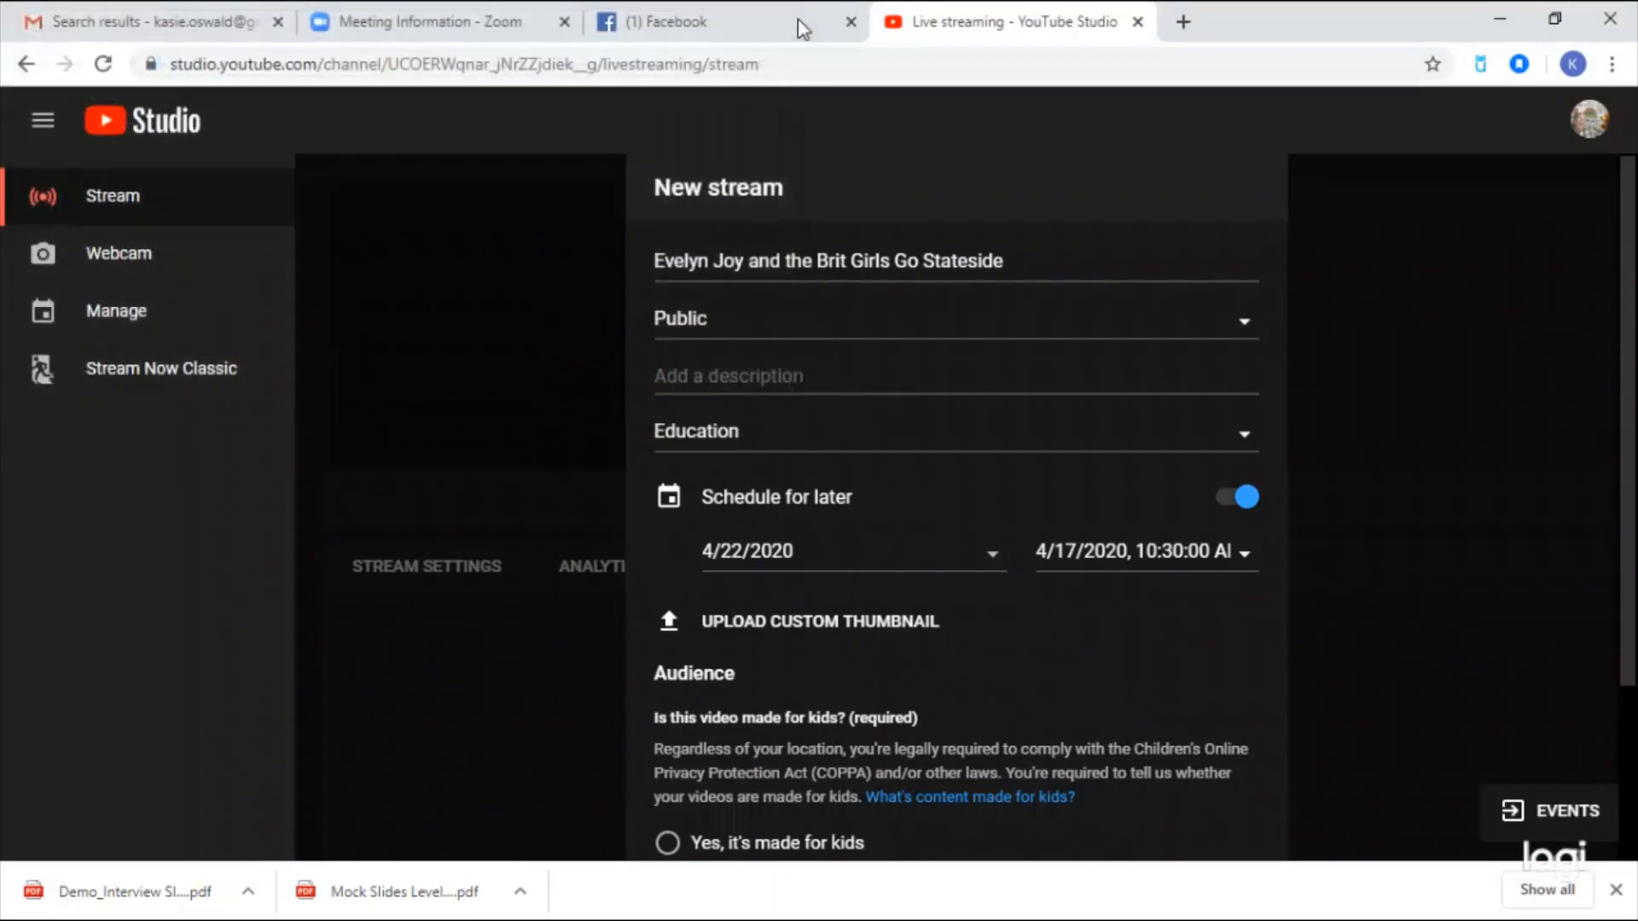
scroll(877, 500, "down", 3)
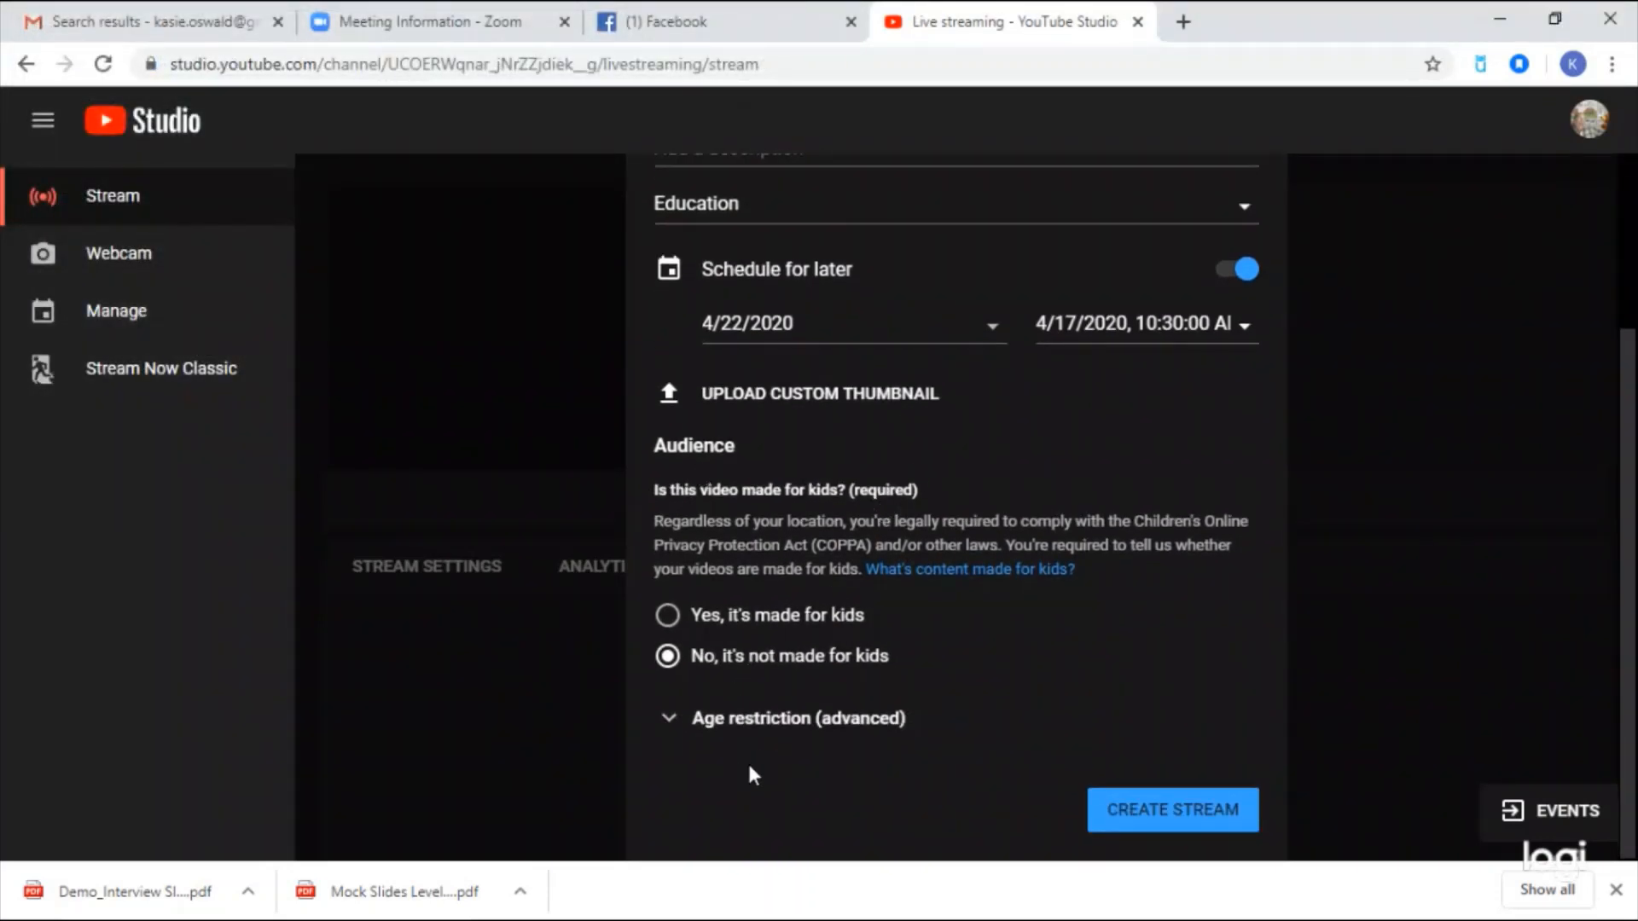
- Create the scheduled stream and paste its stream key into Zoom's Stream key field
left_click(1159, 814)
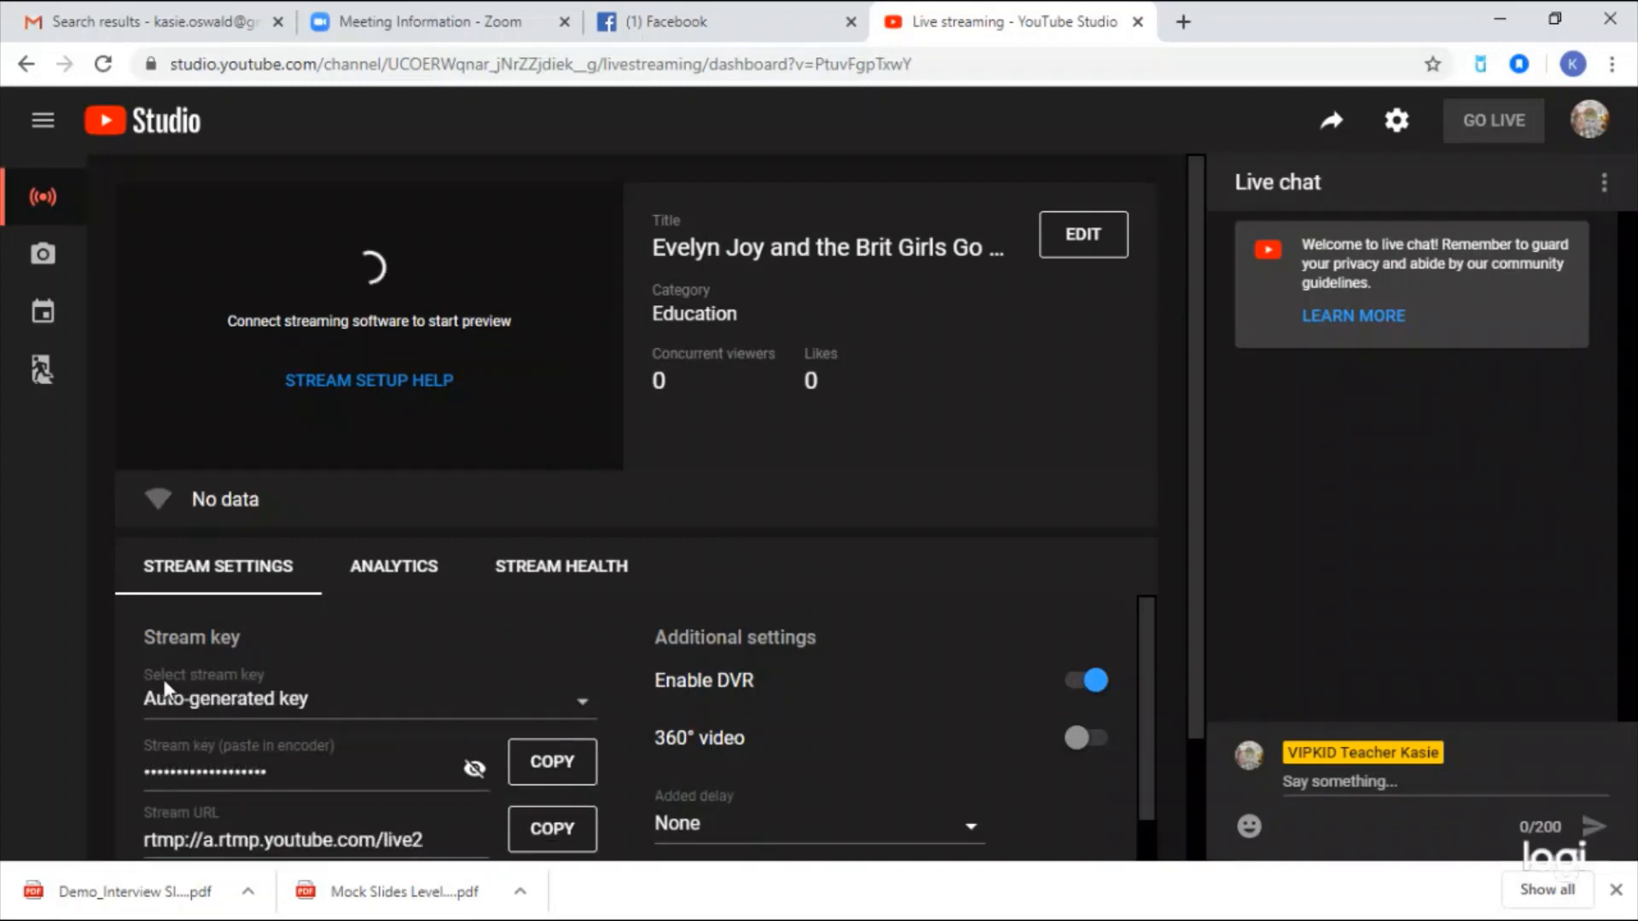
scroll(298, 682, "down", 1)
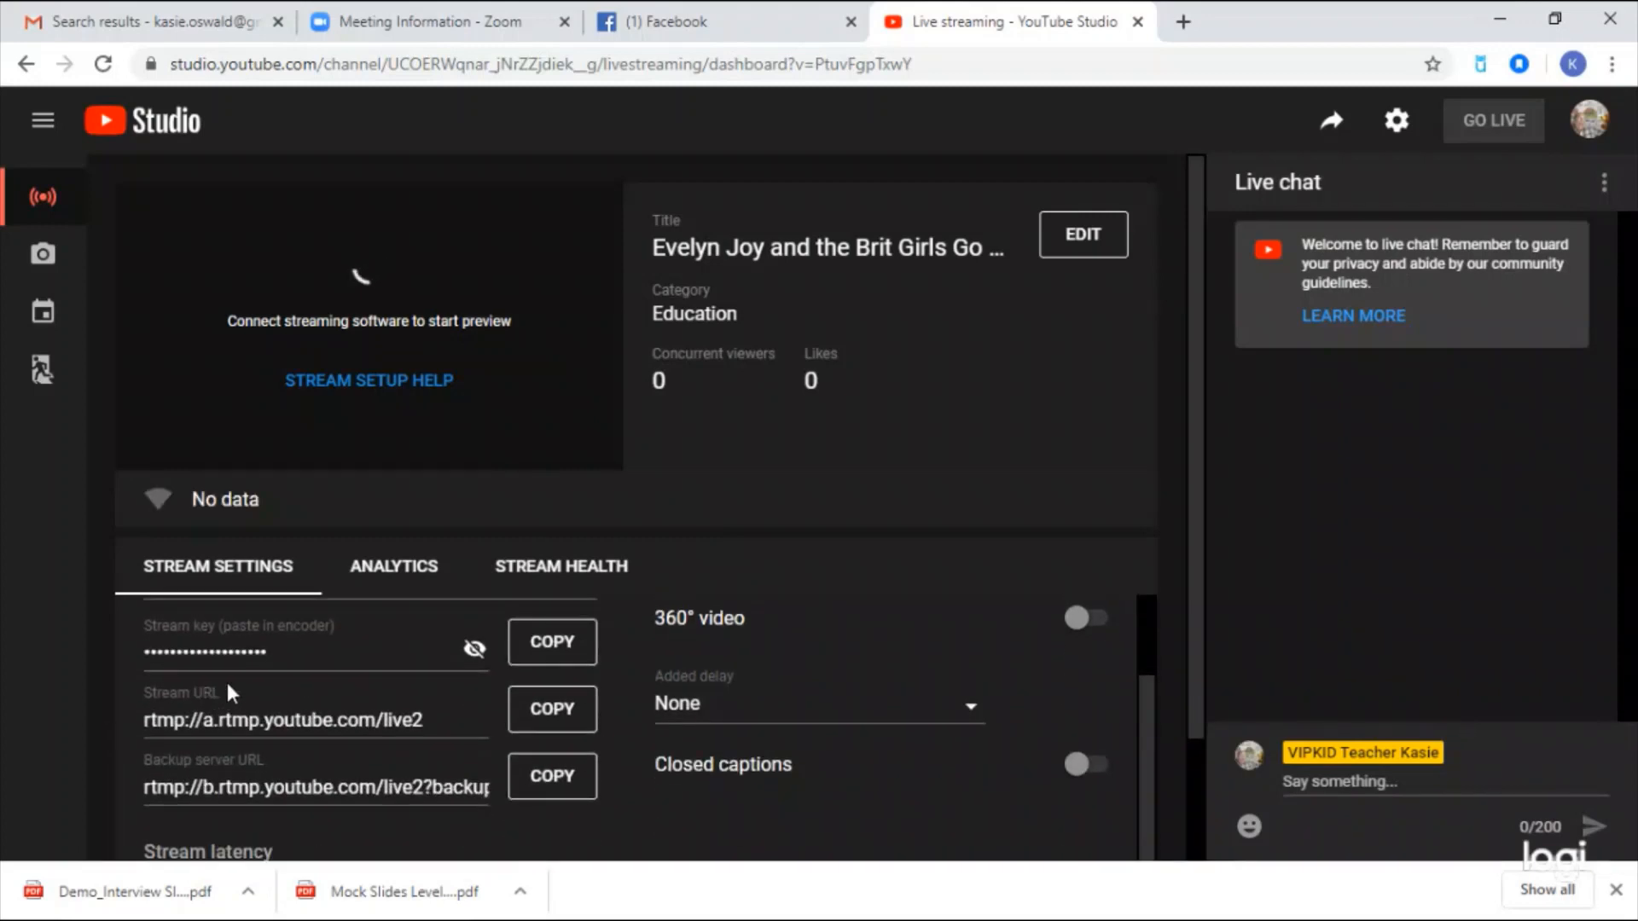
scroll(228, 687, "up", 1)
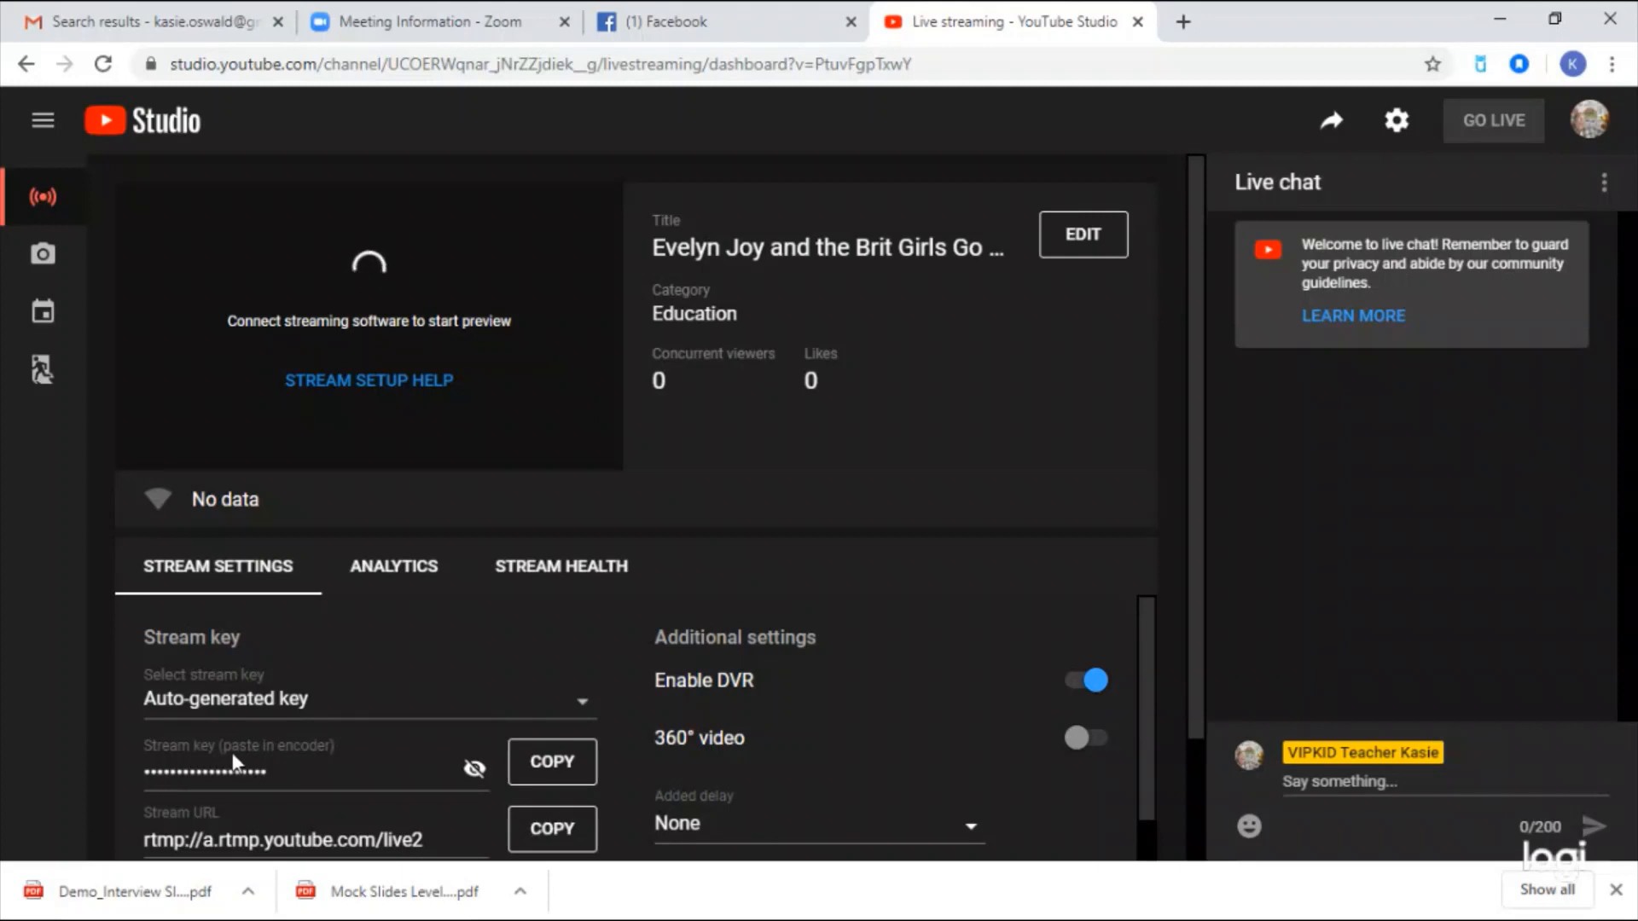
left_click(550, 772)
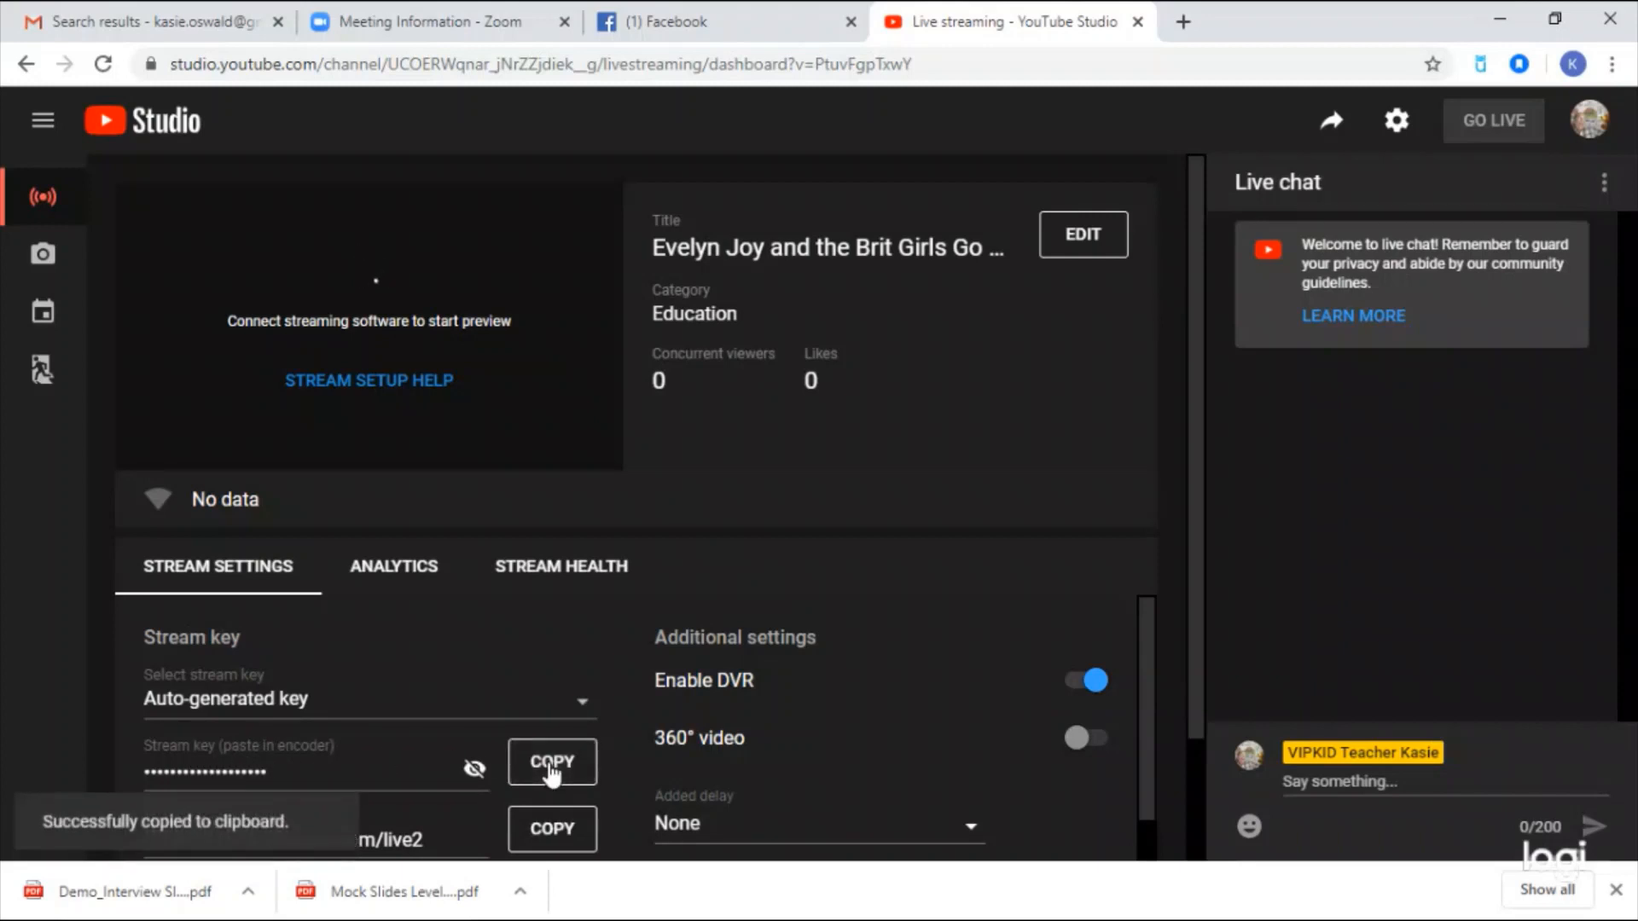
left_click(462, 24)
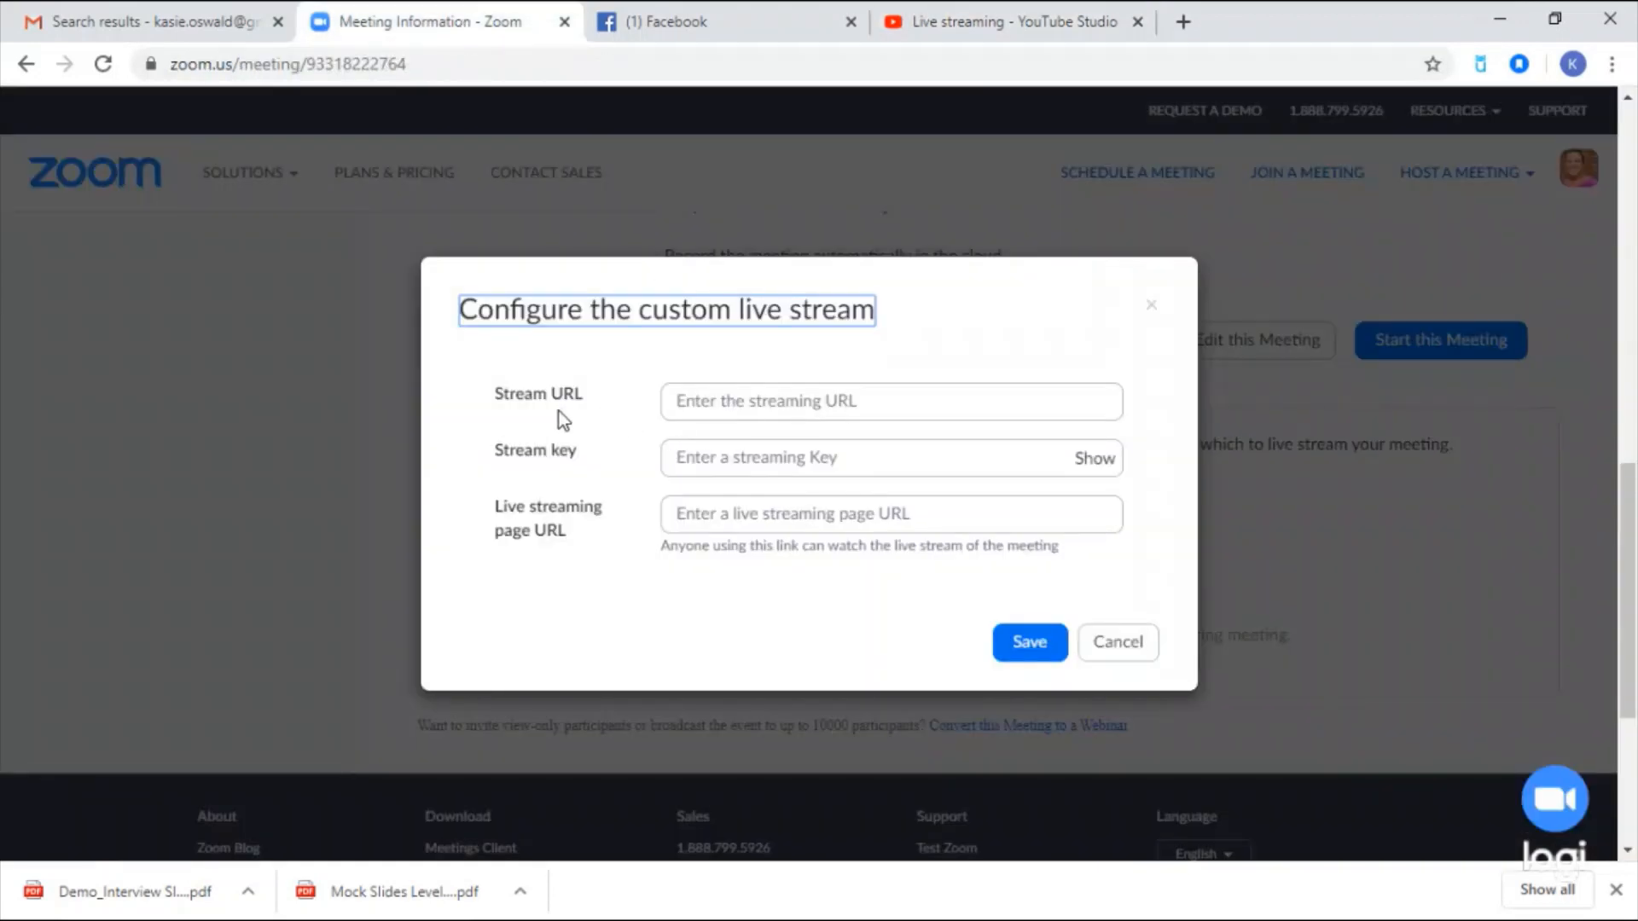
left_click(719, 457)
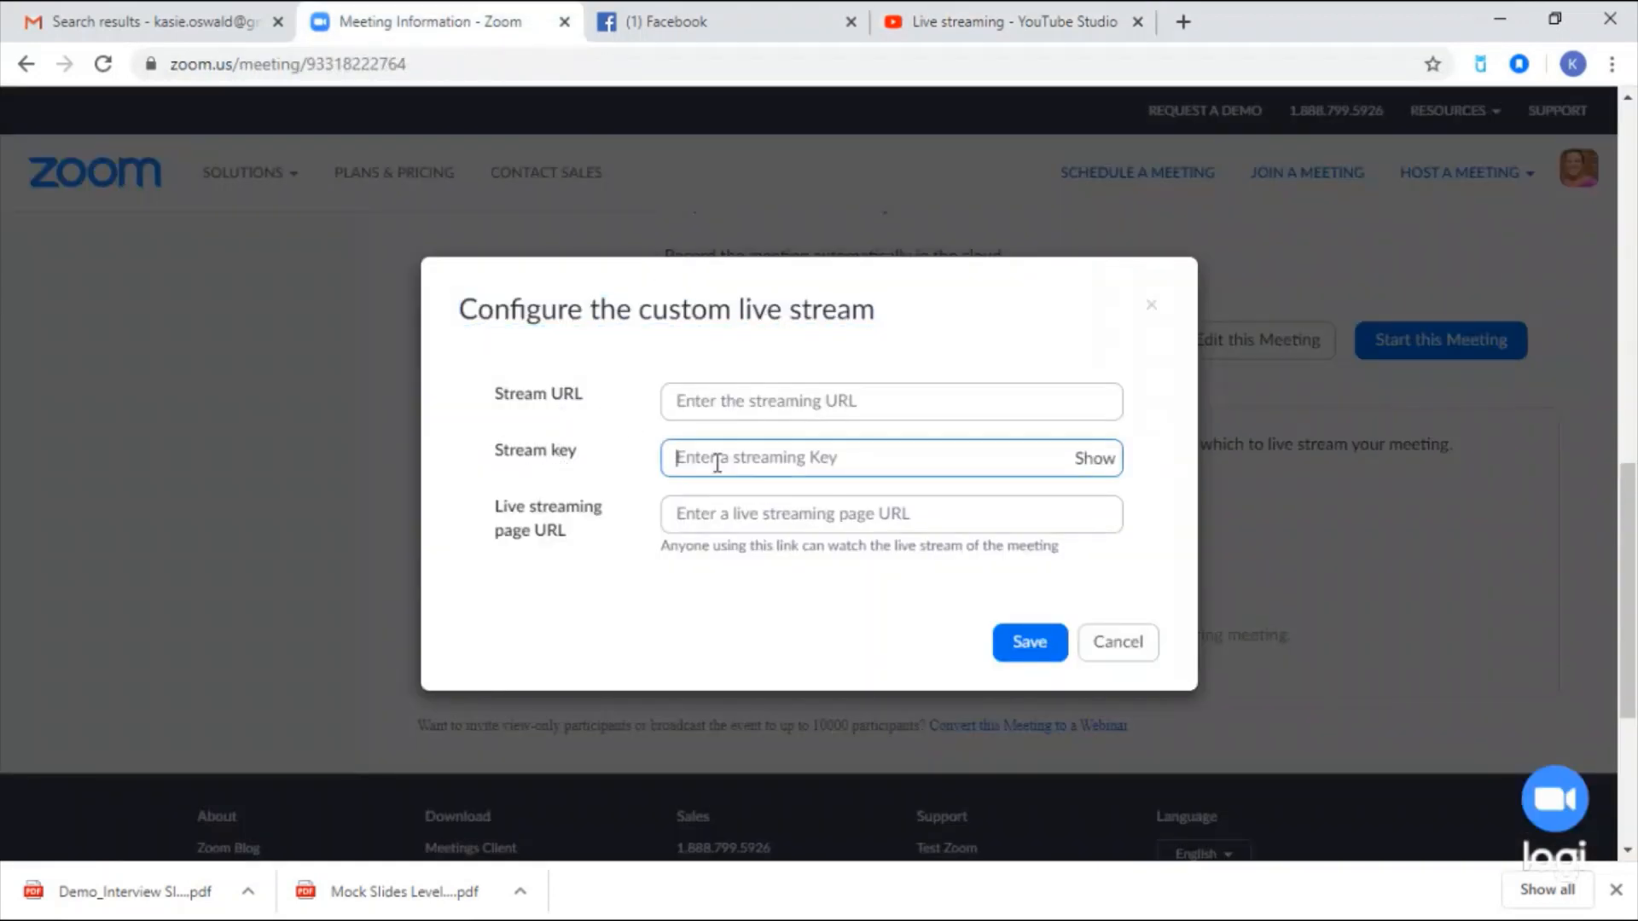
right_click(719, 461)
left_click(771, 724)
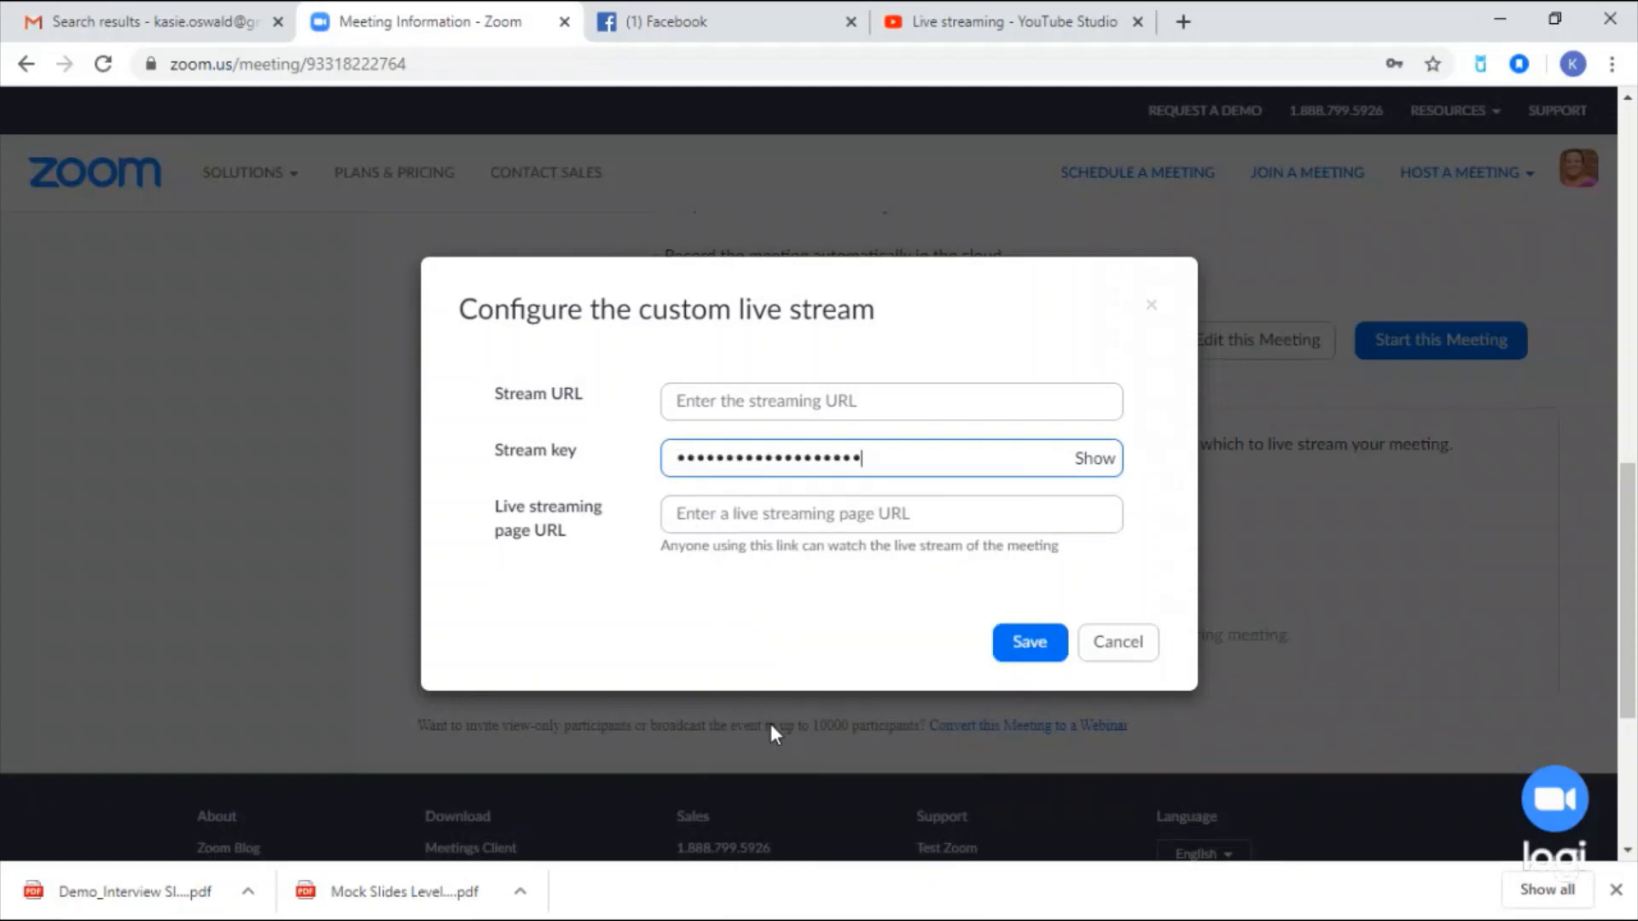
- Paste the stream URL rtmp://a.rtmp.youtube.com/live2 into Zoom's Stream URL field
left_click(981, 24)
scroll(449, 605, "down", 2)
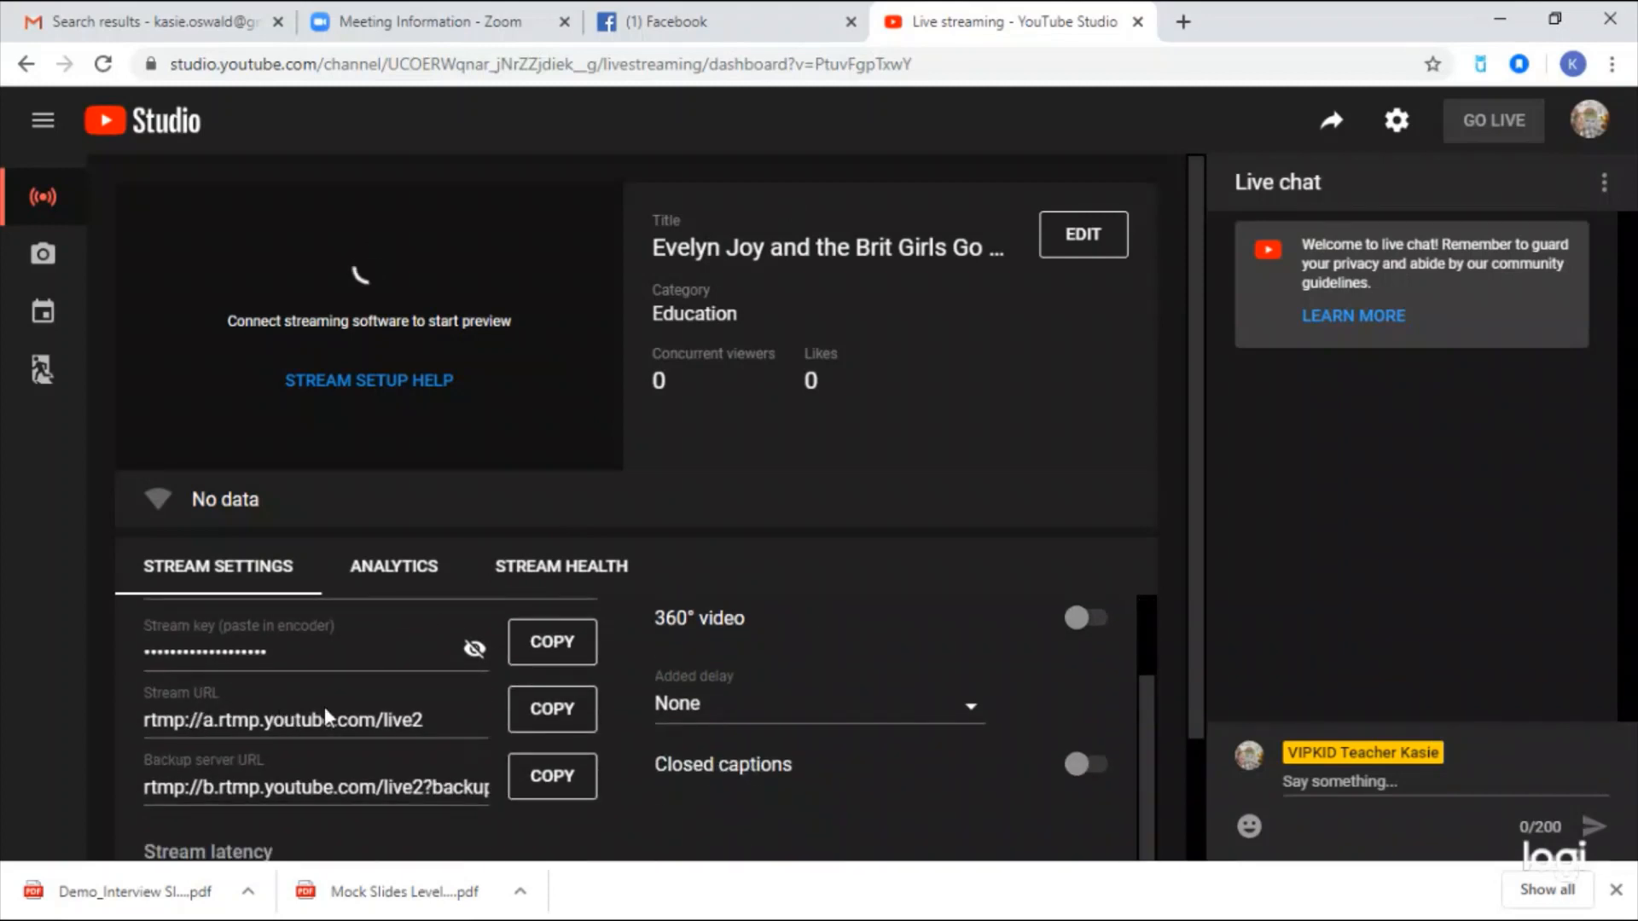
left_click(555, 717)
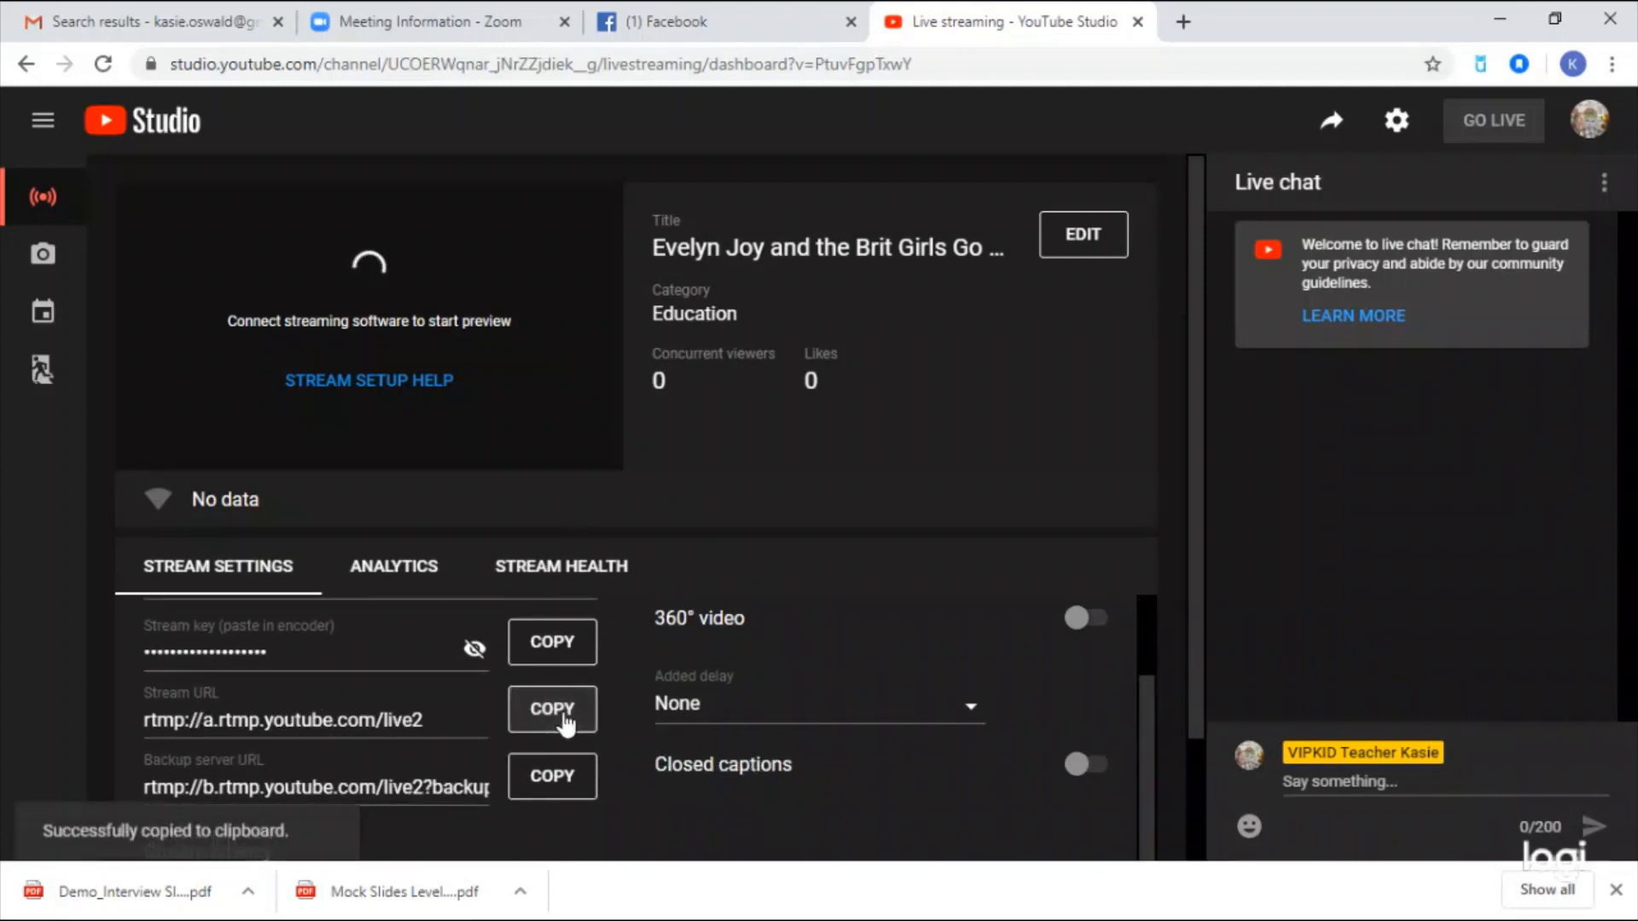
left_click(448, 34)
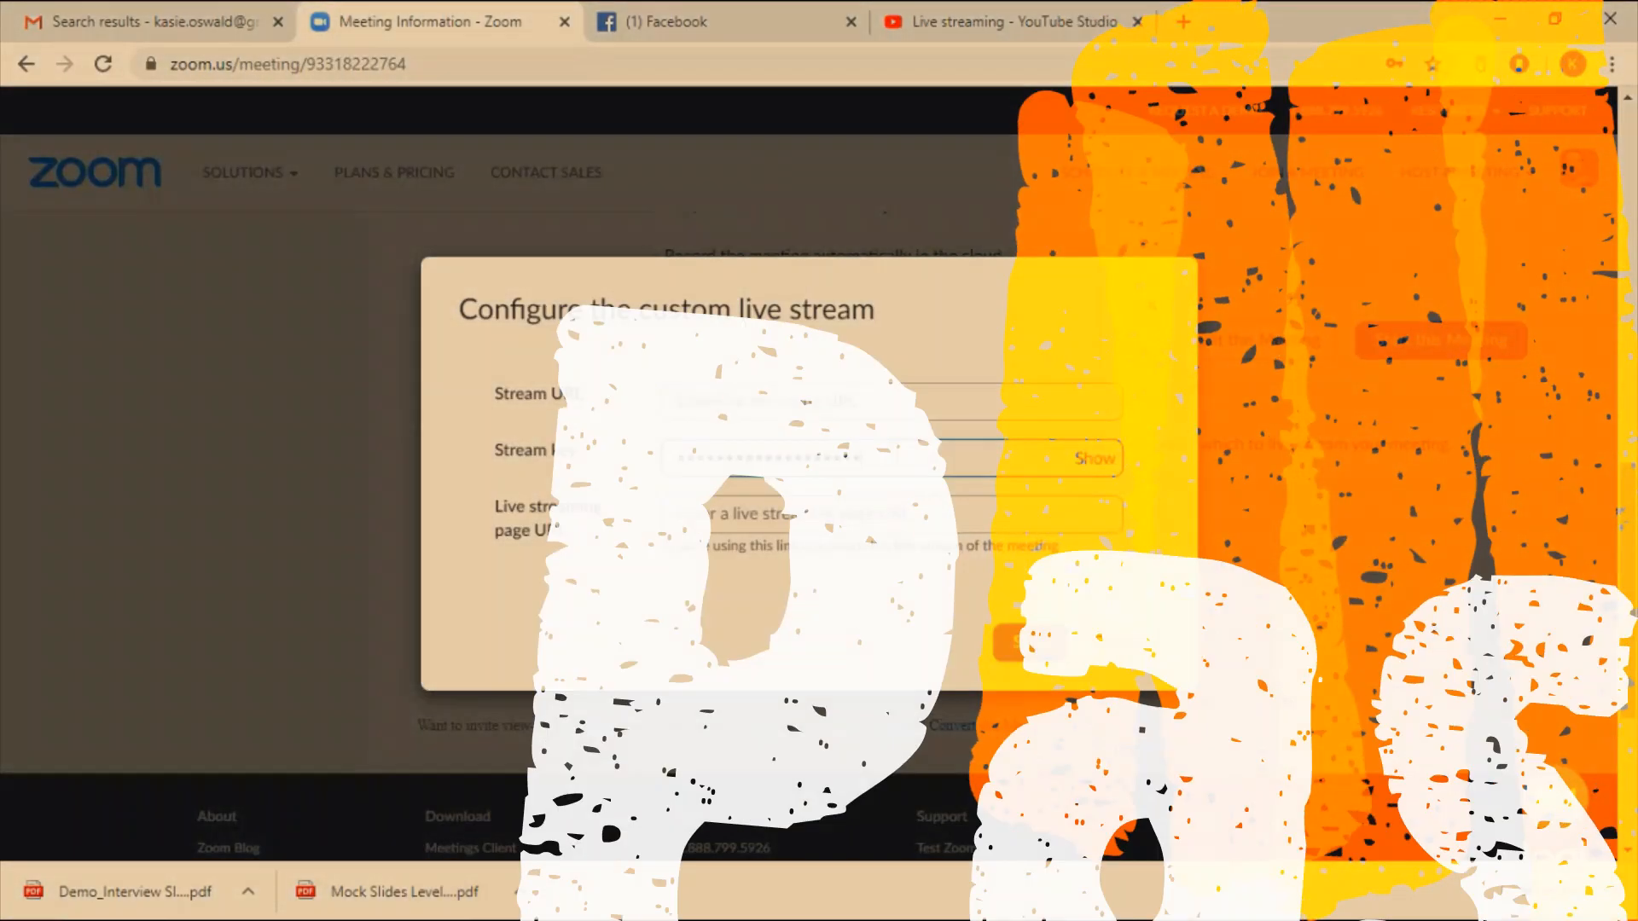
right_click(718, 403)
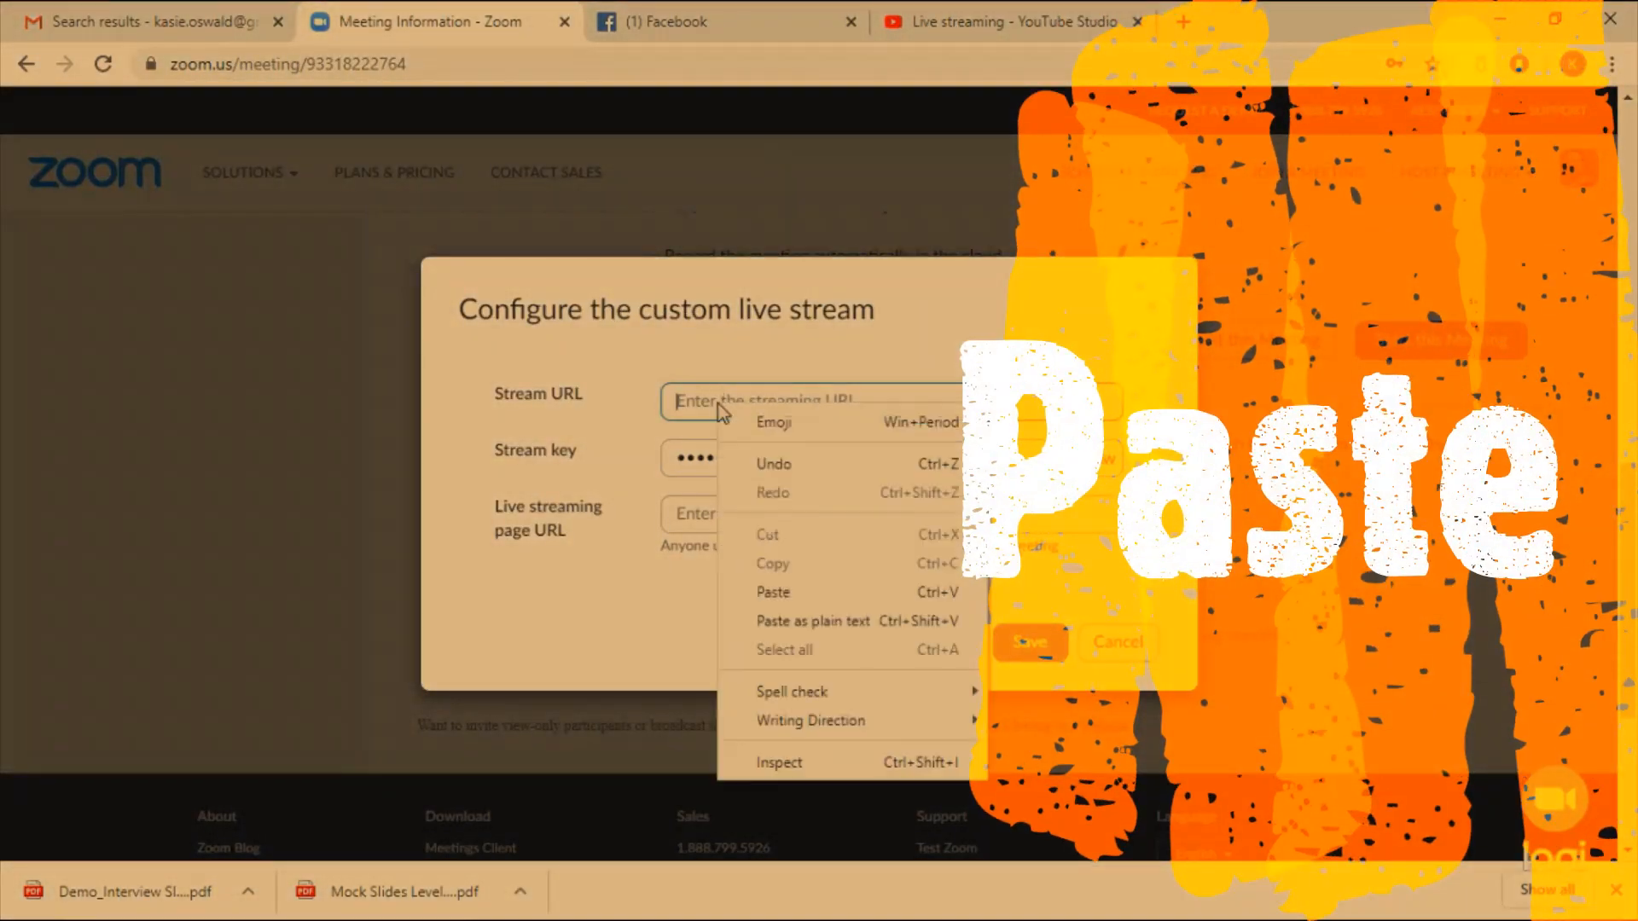
left_click(782, 583)
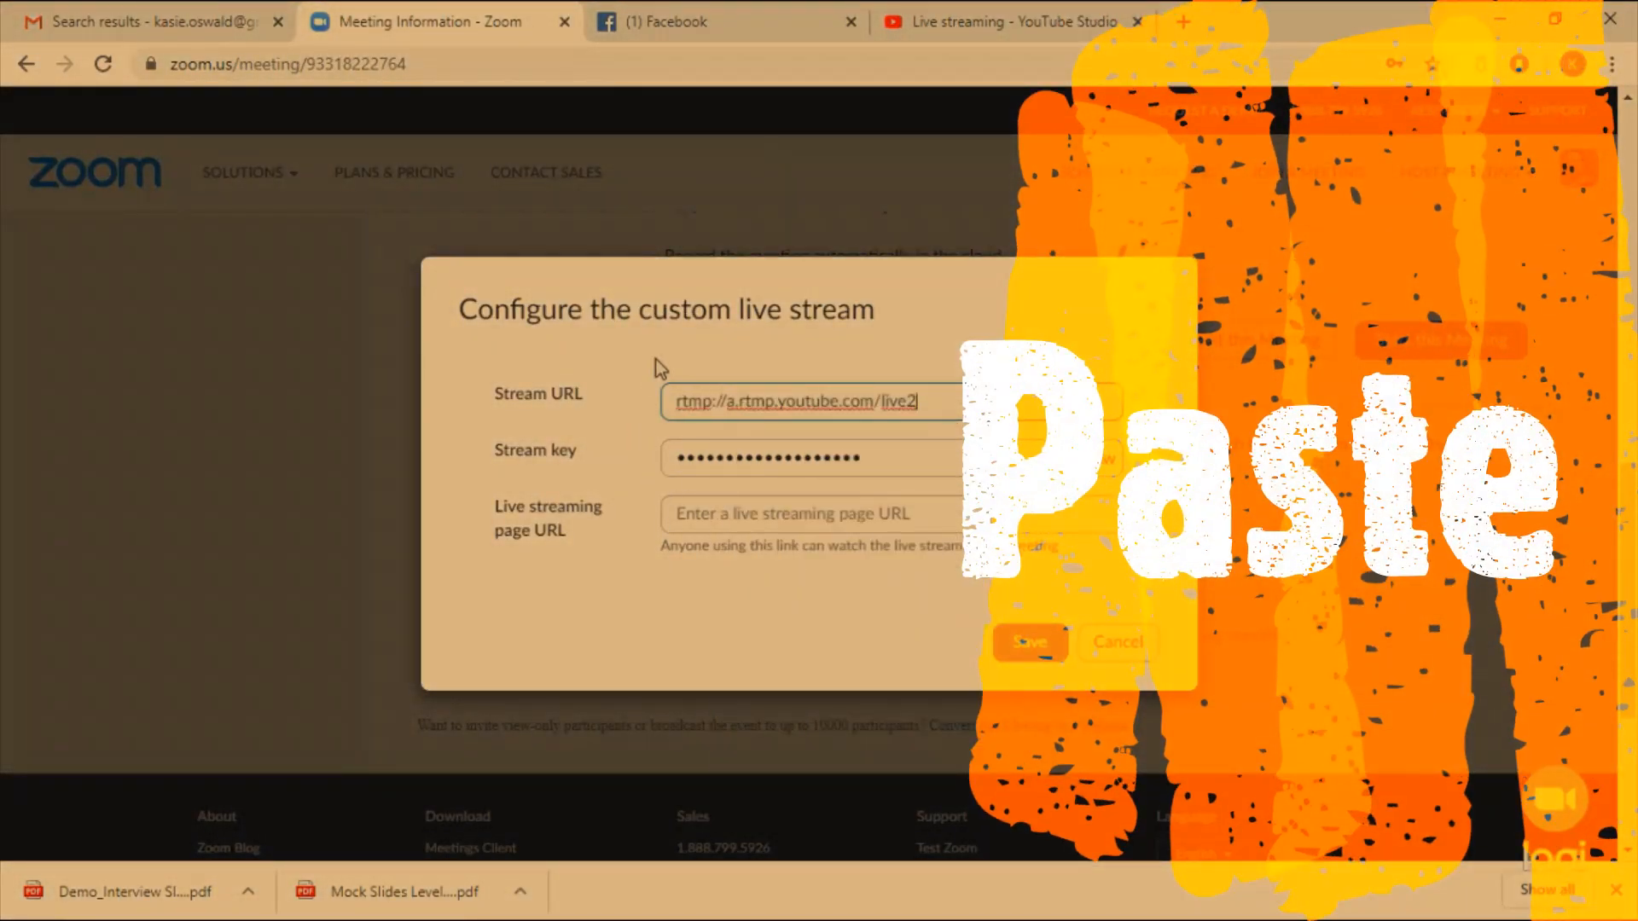
left_click(962, 30)
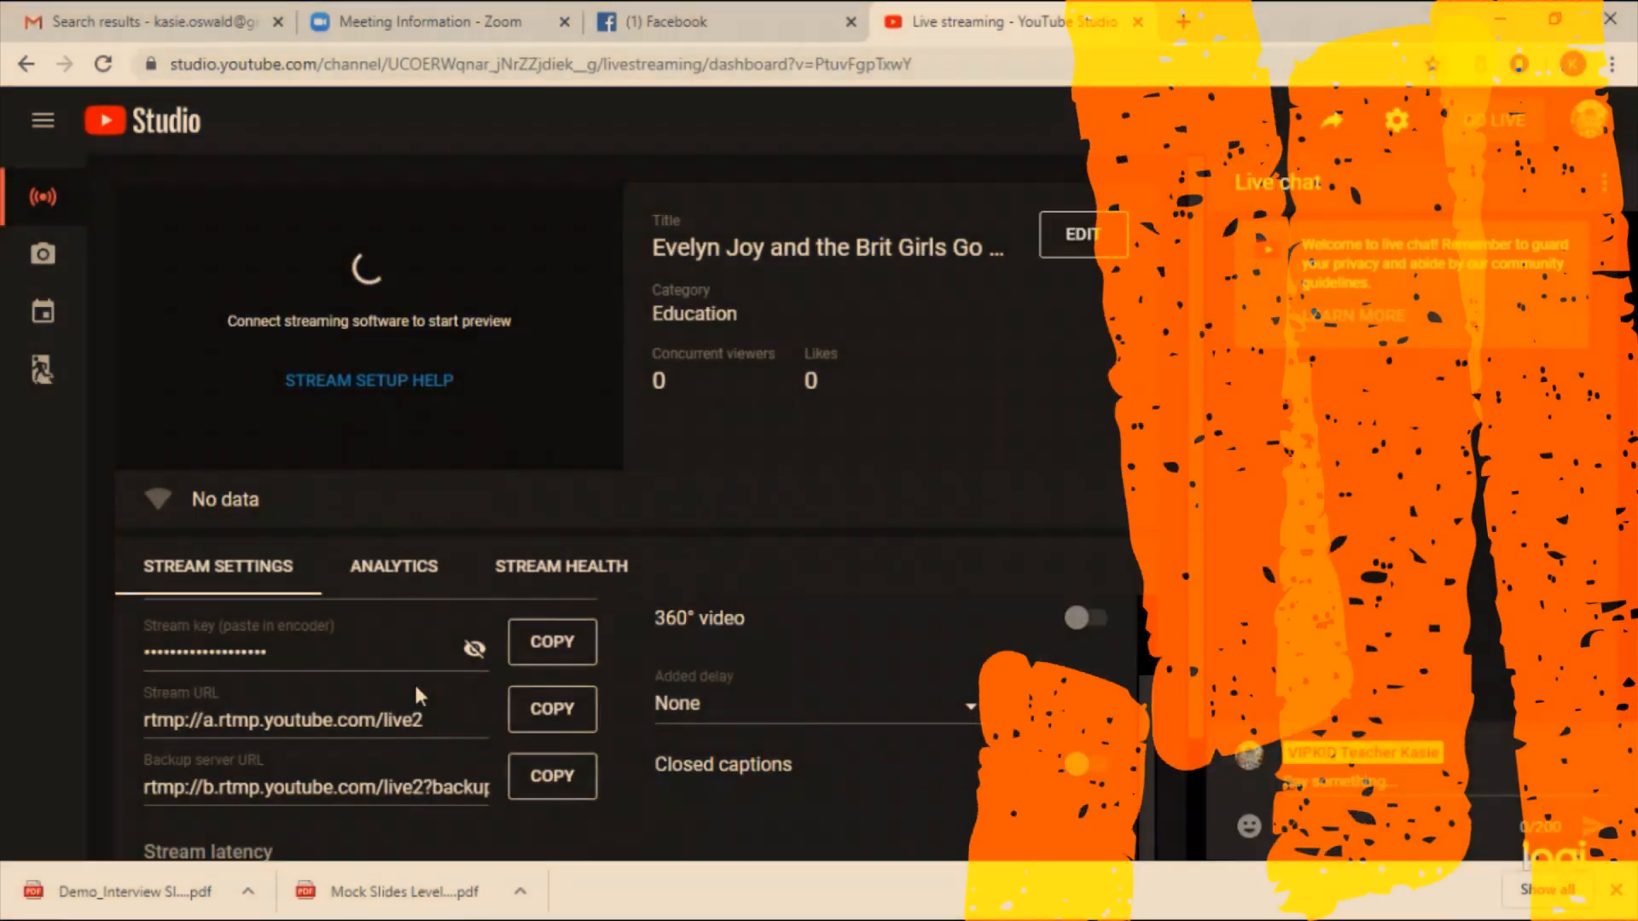
scroll(418, 692, "up", 1)
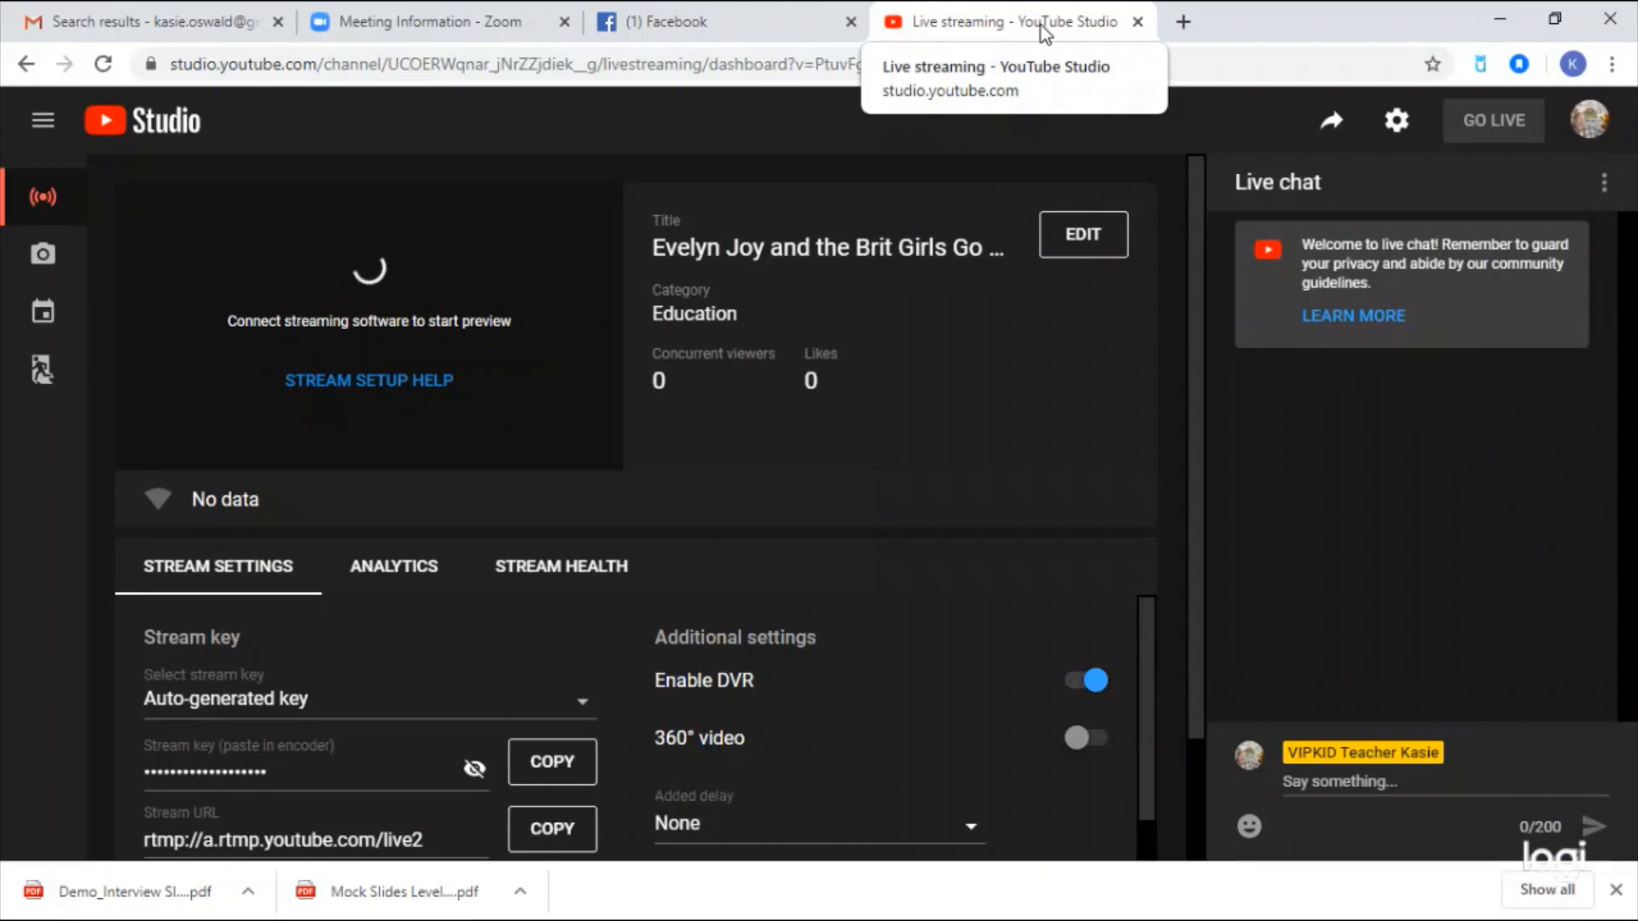
left_click(1584, 130)
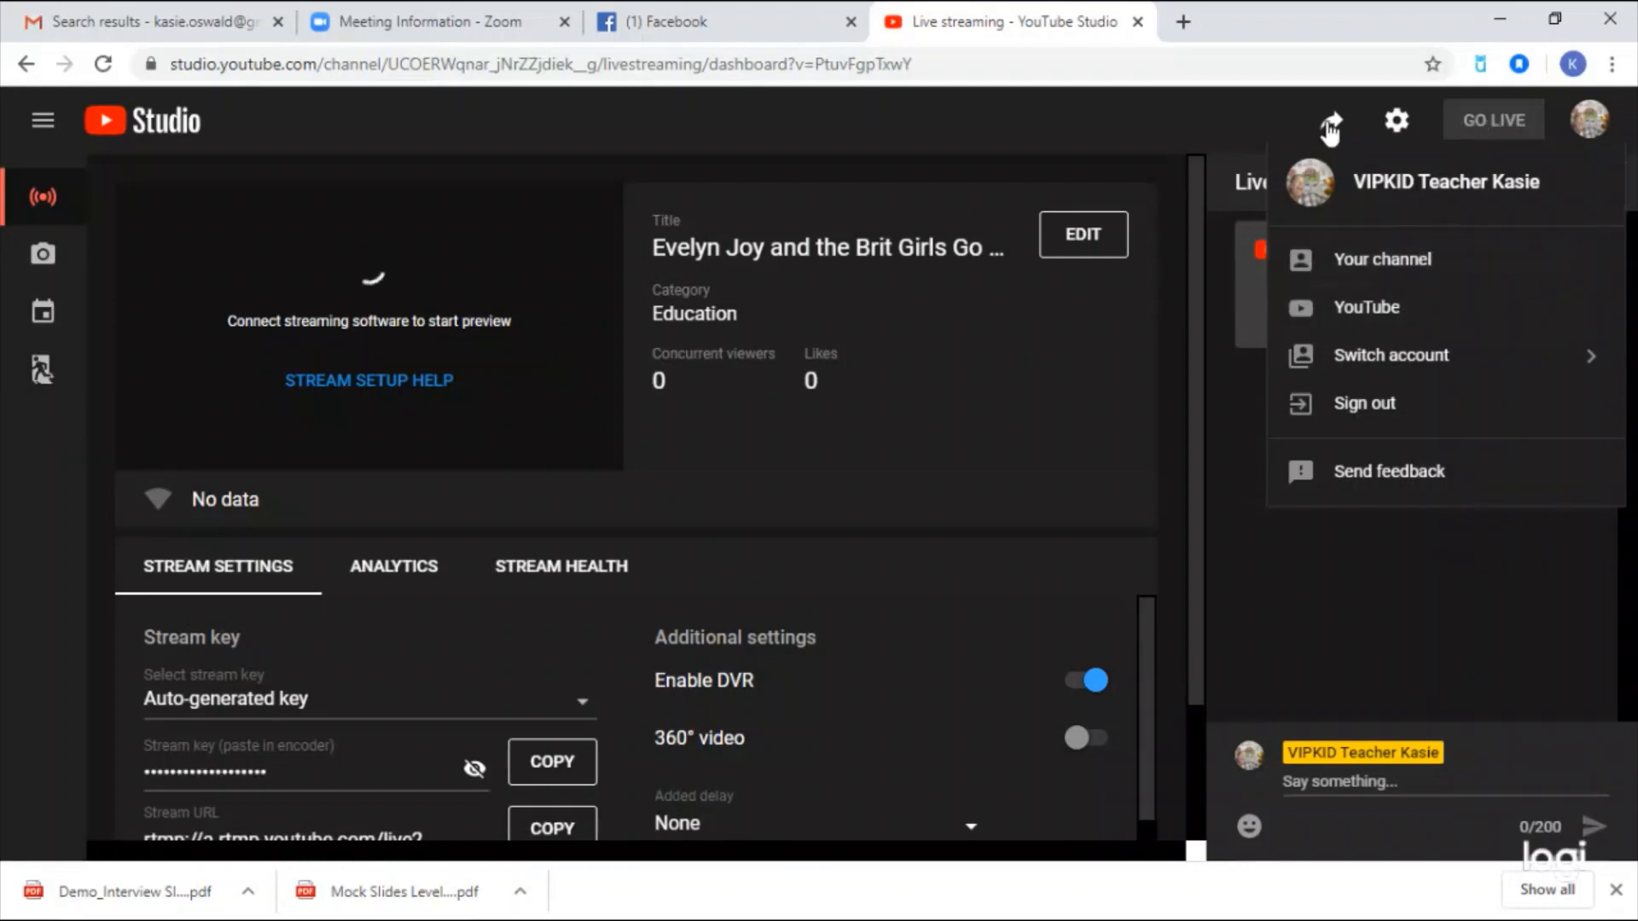
left_click(1373, 258)
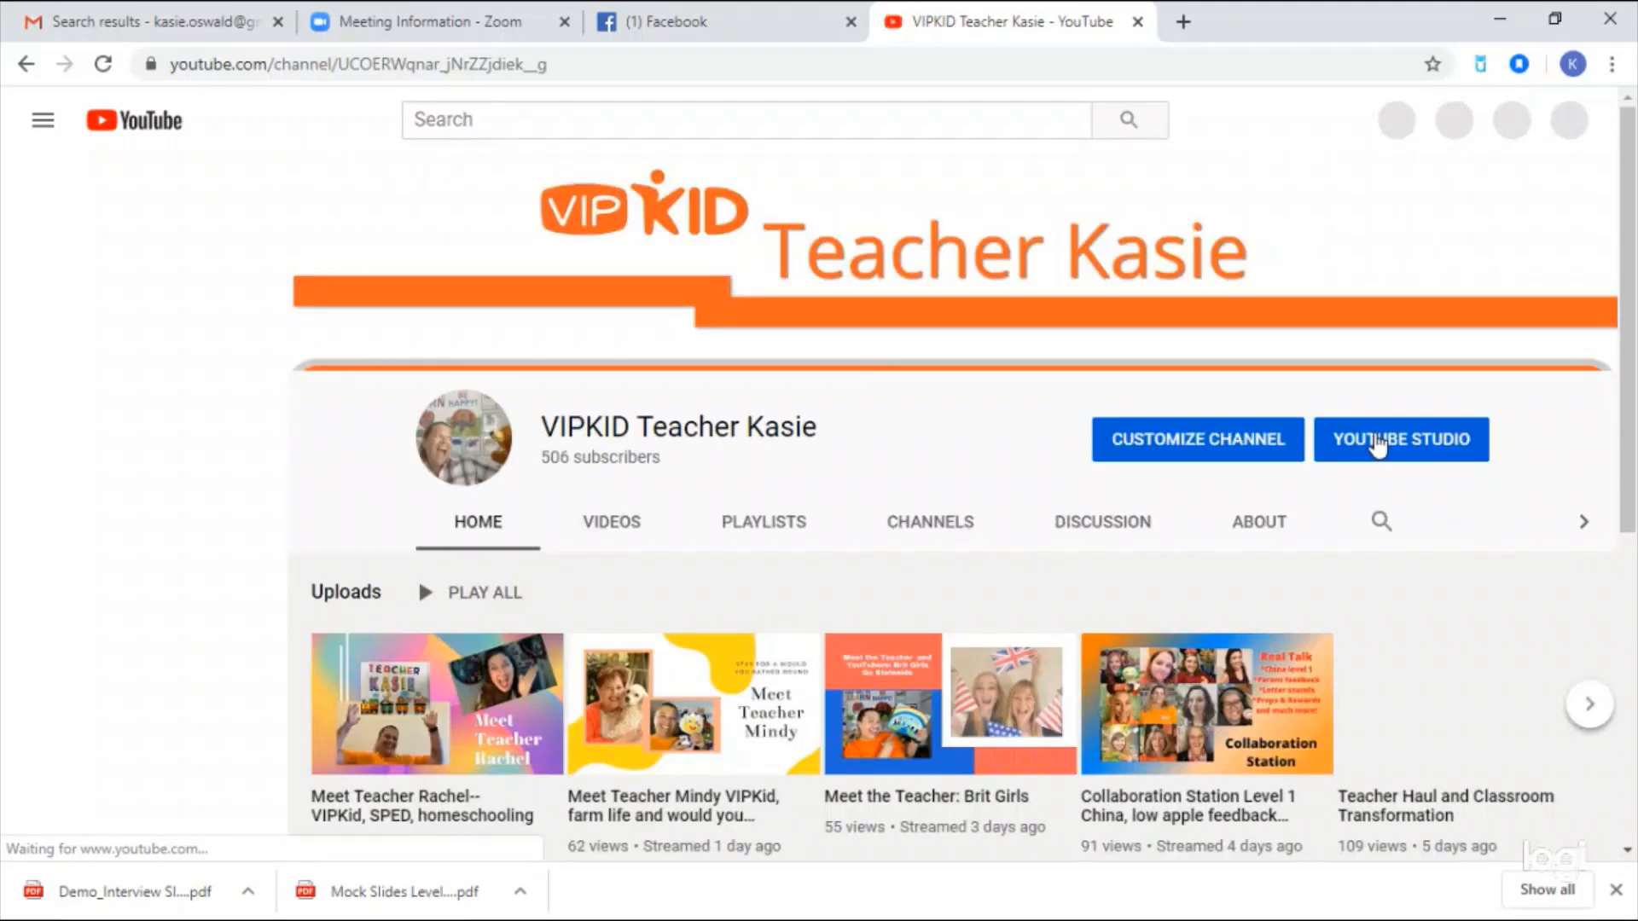
left_click(1381, 449)
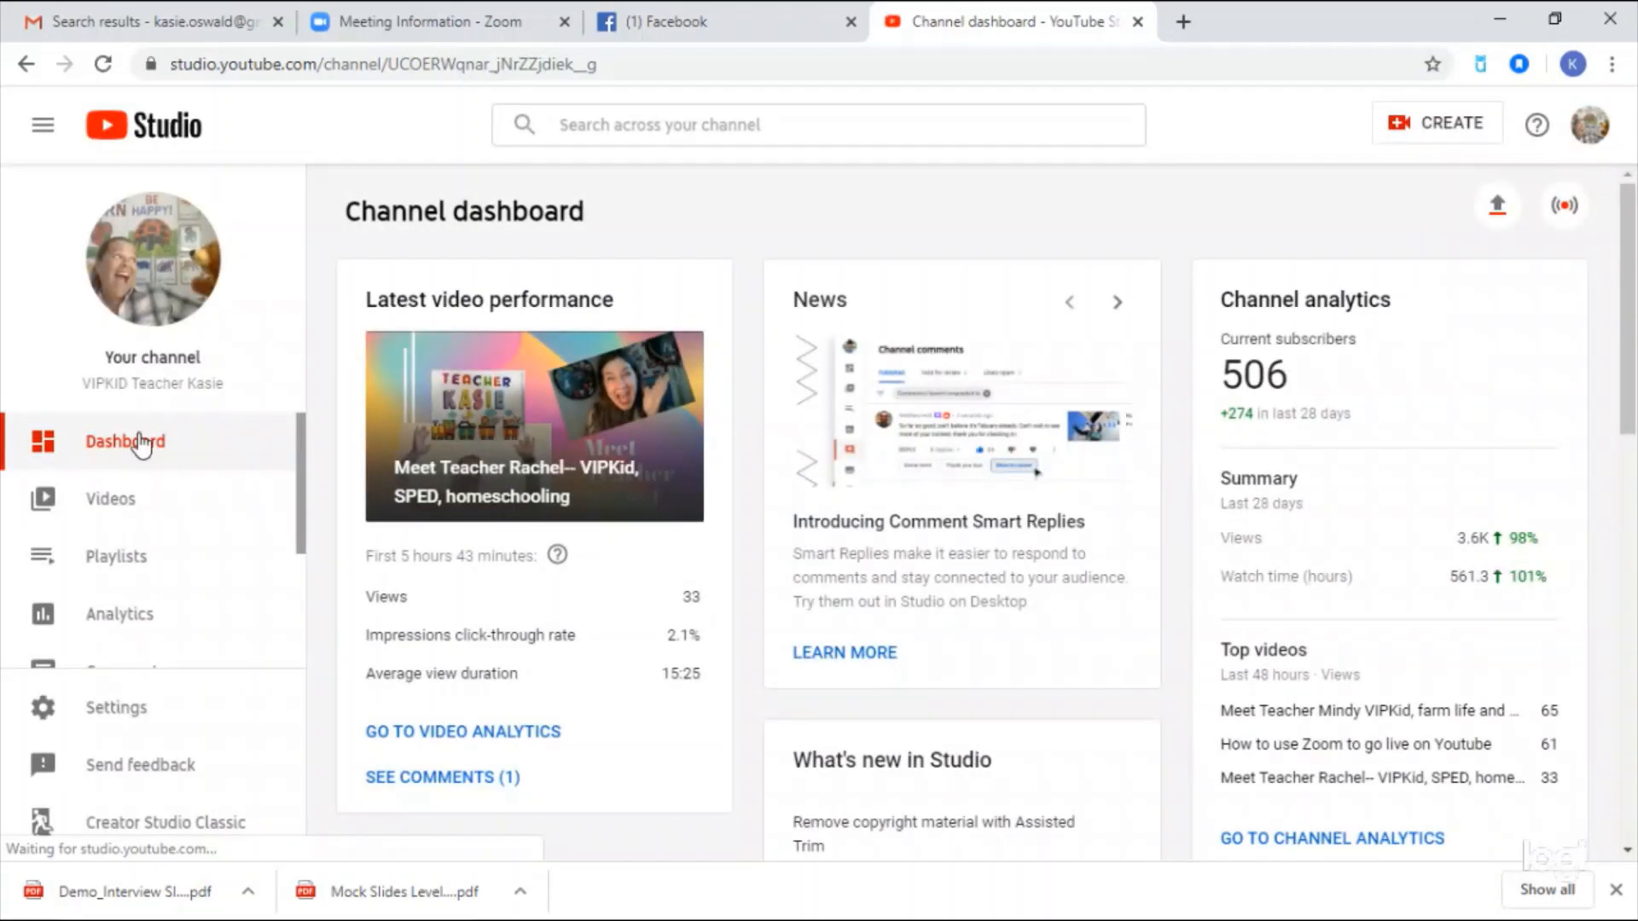
left_click(114, 515)
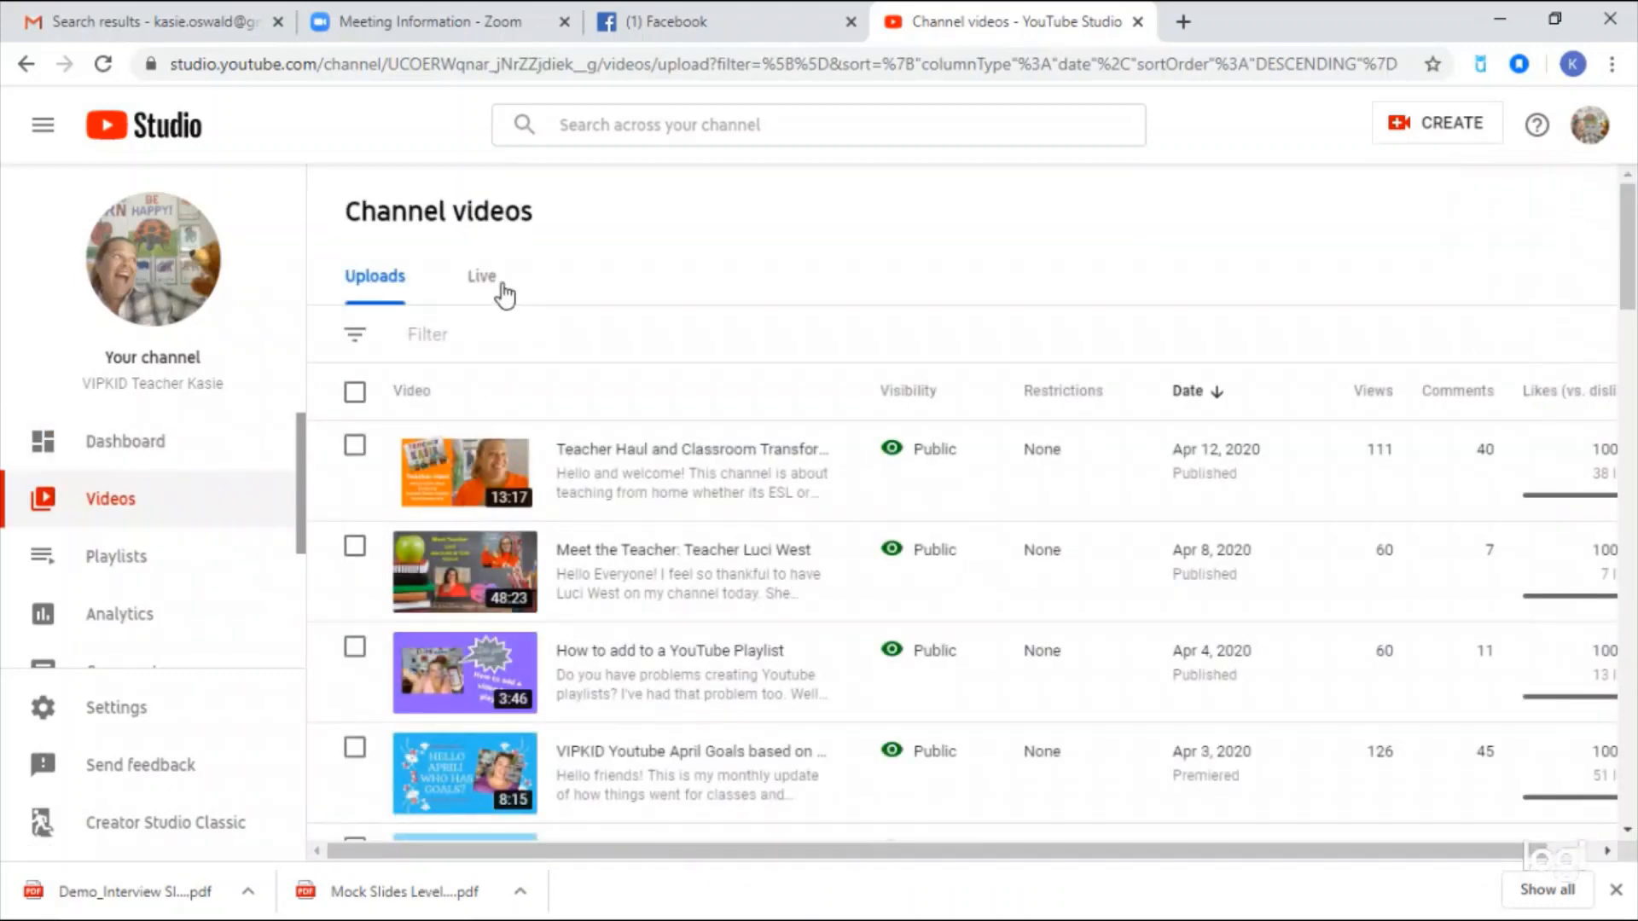
left_click(503, 287)
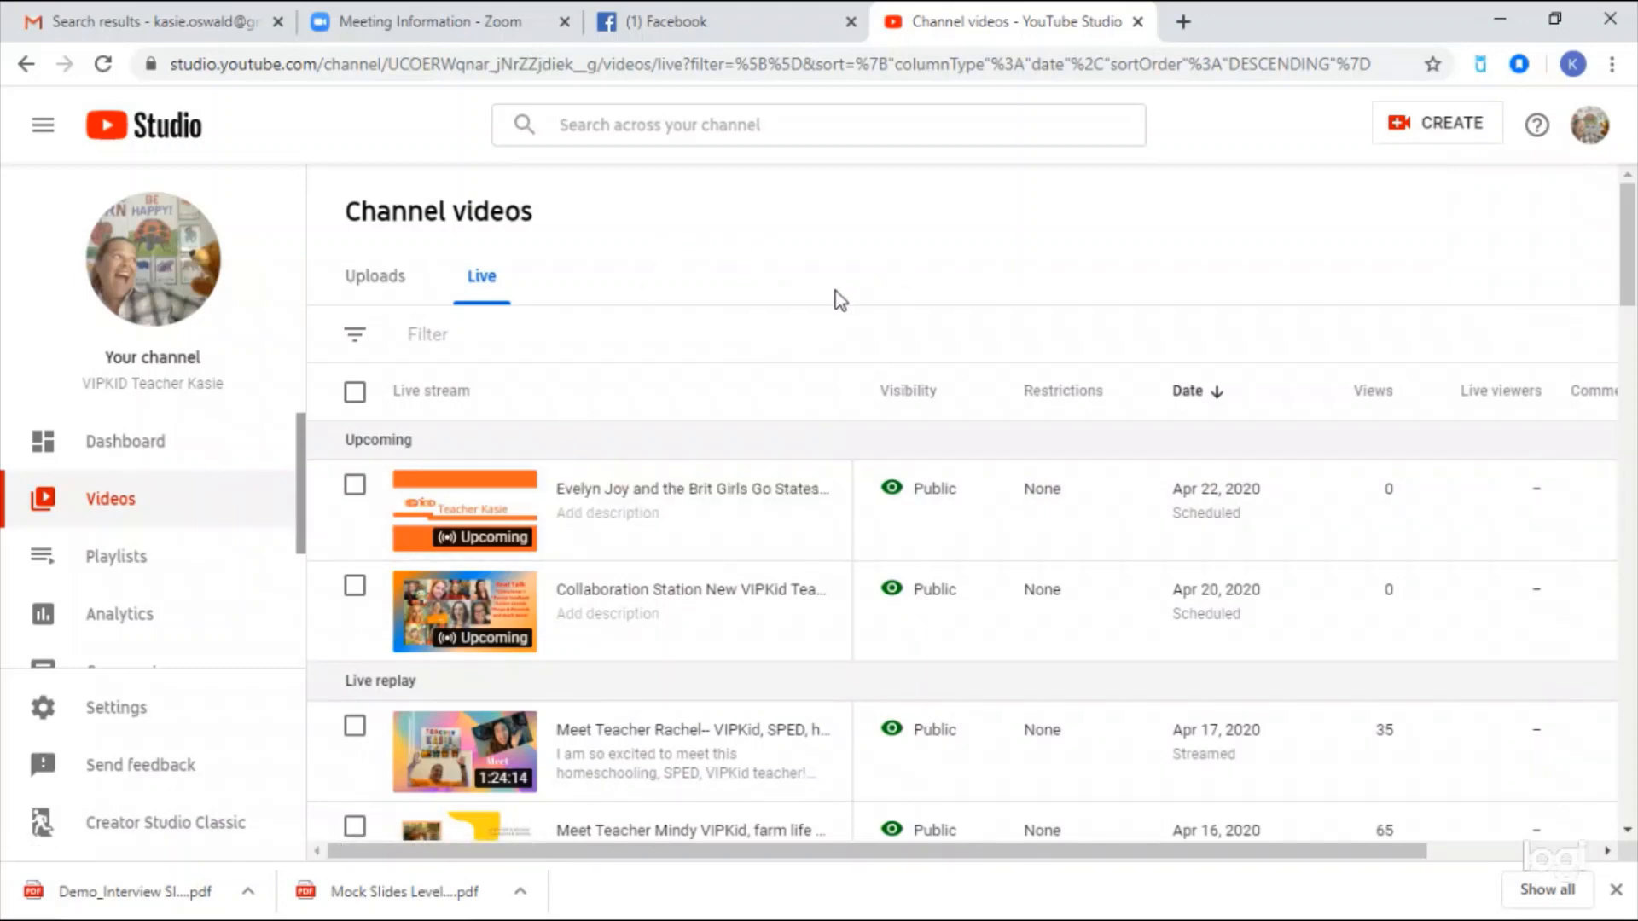
mouse_move(757, 504)
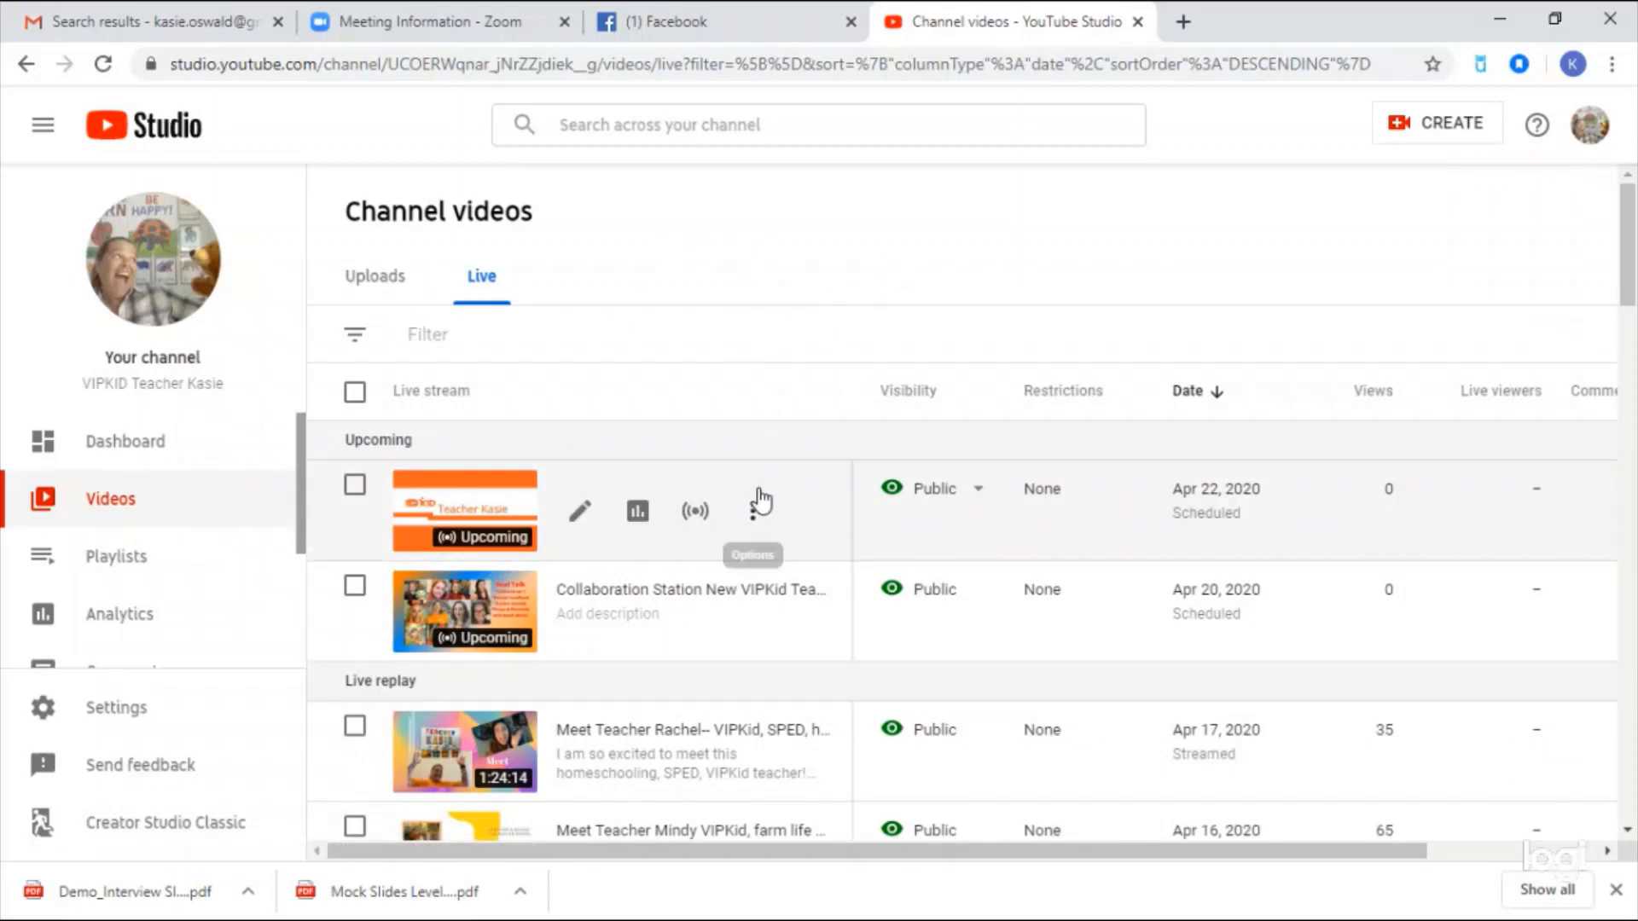
left_click(577, 518)
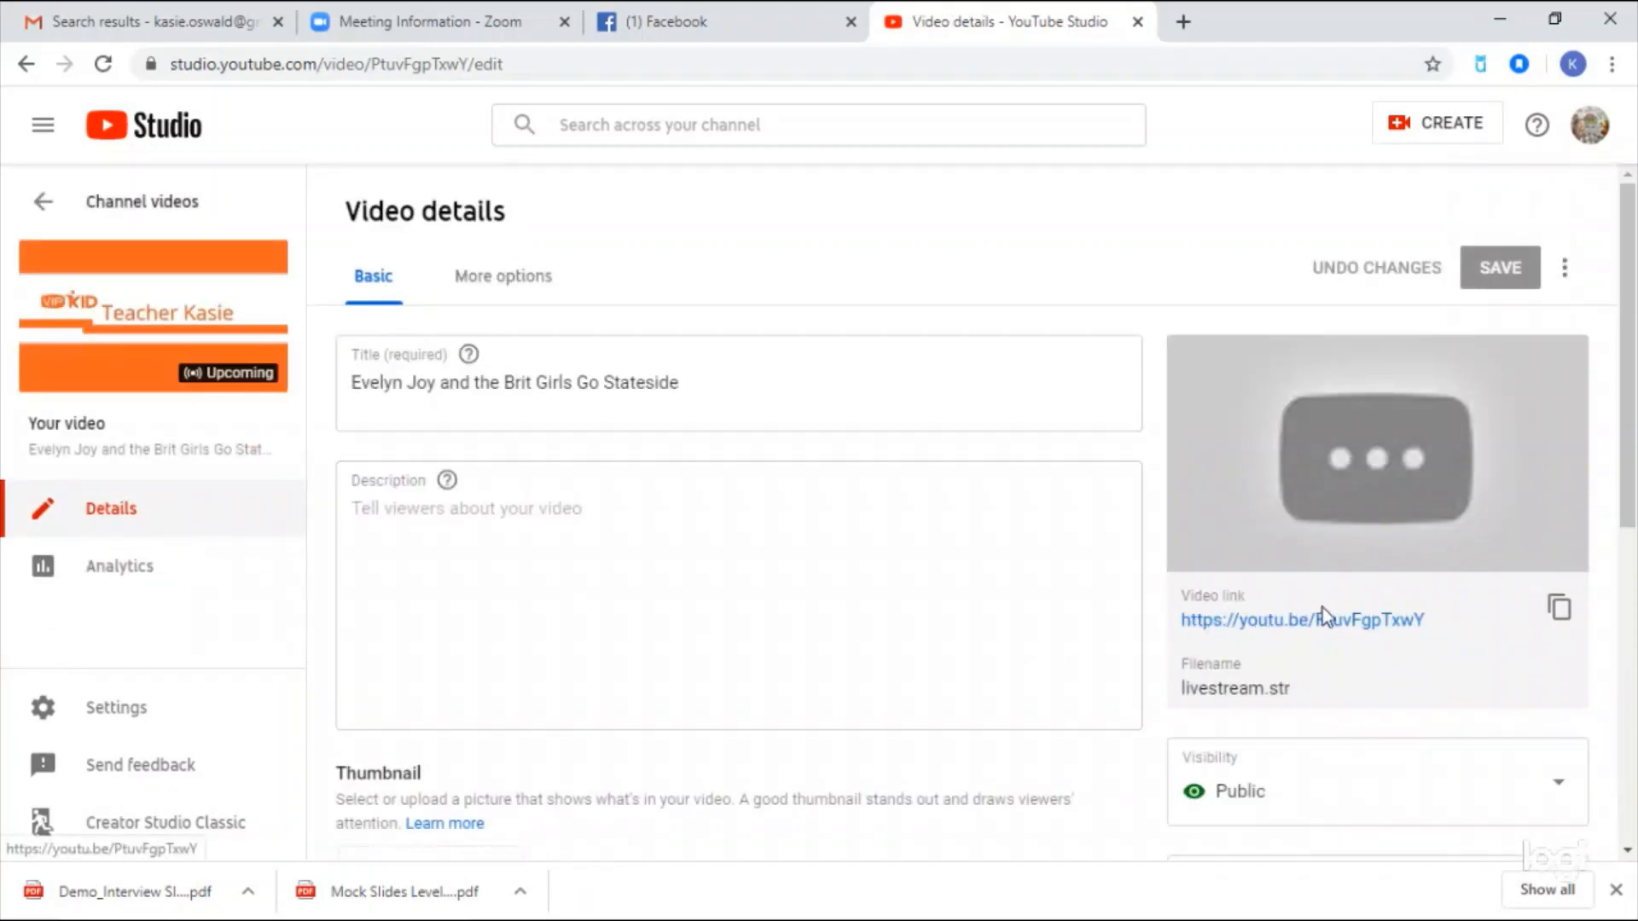
left_click(1561, 613)
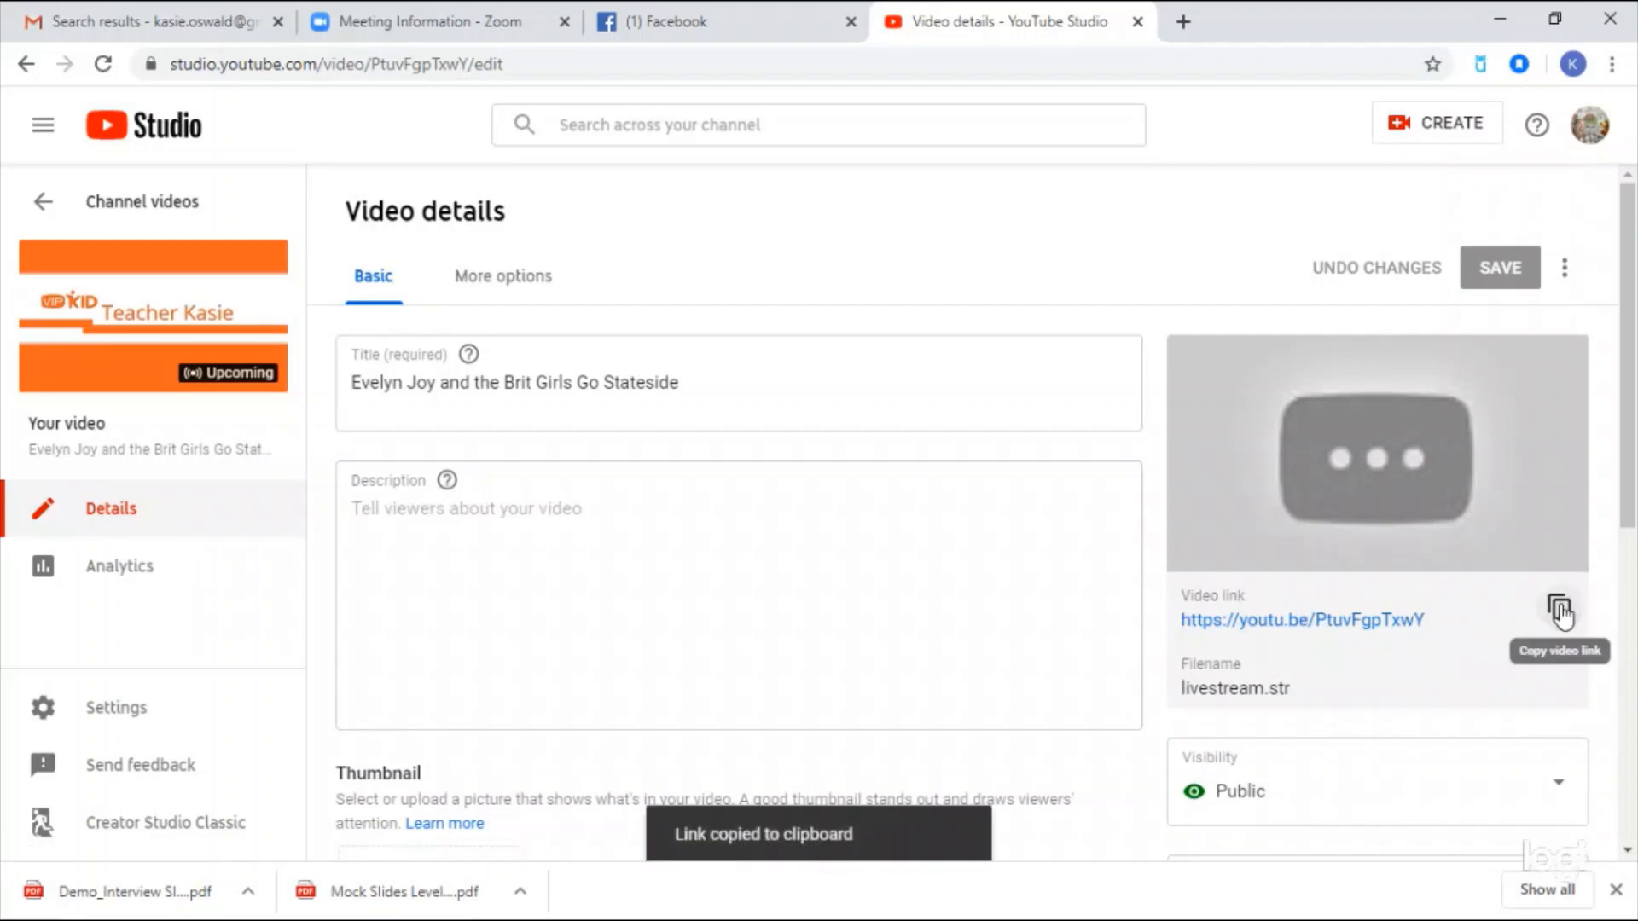
left_click(467, 17)
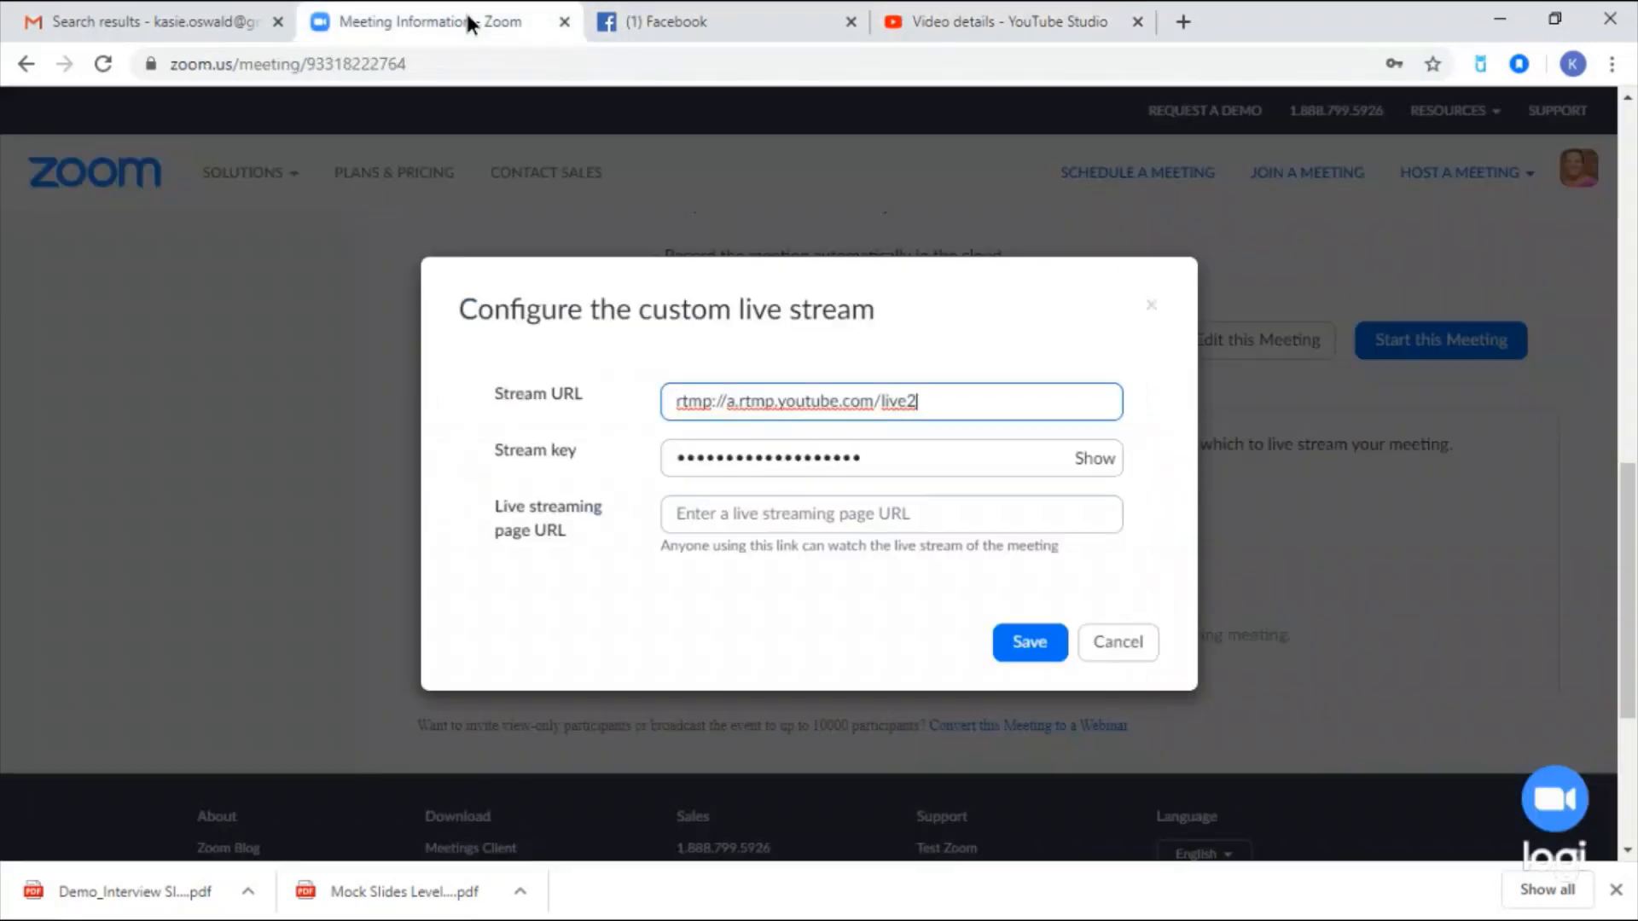
right_click(736, 514)
left_click(805, 694)
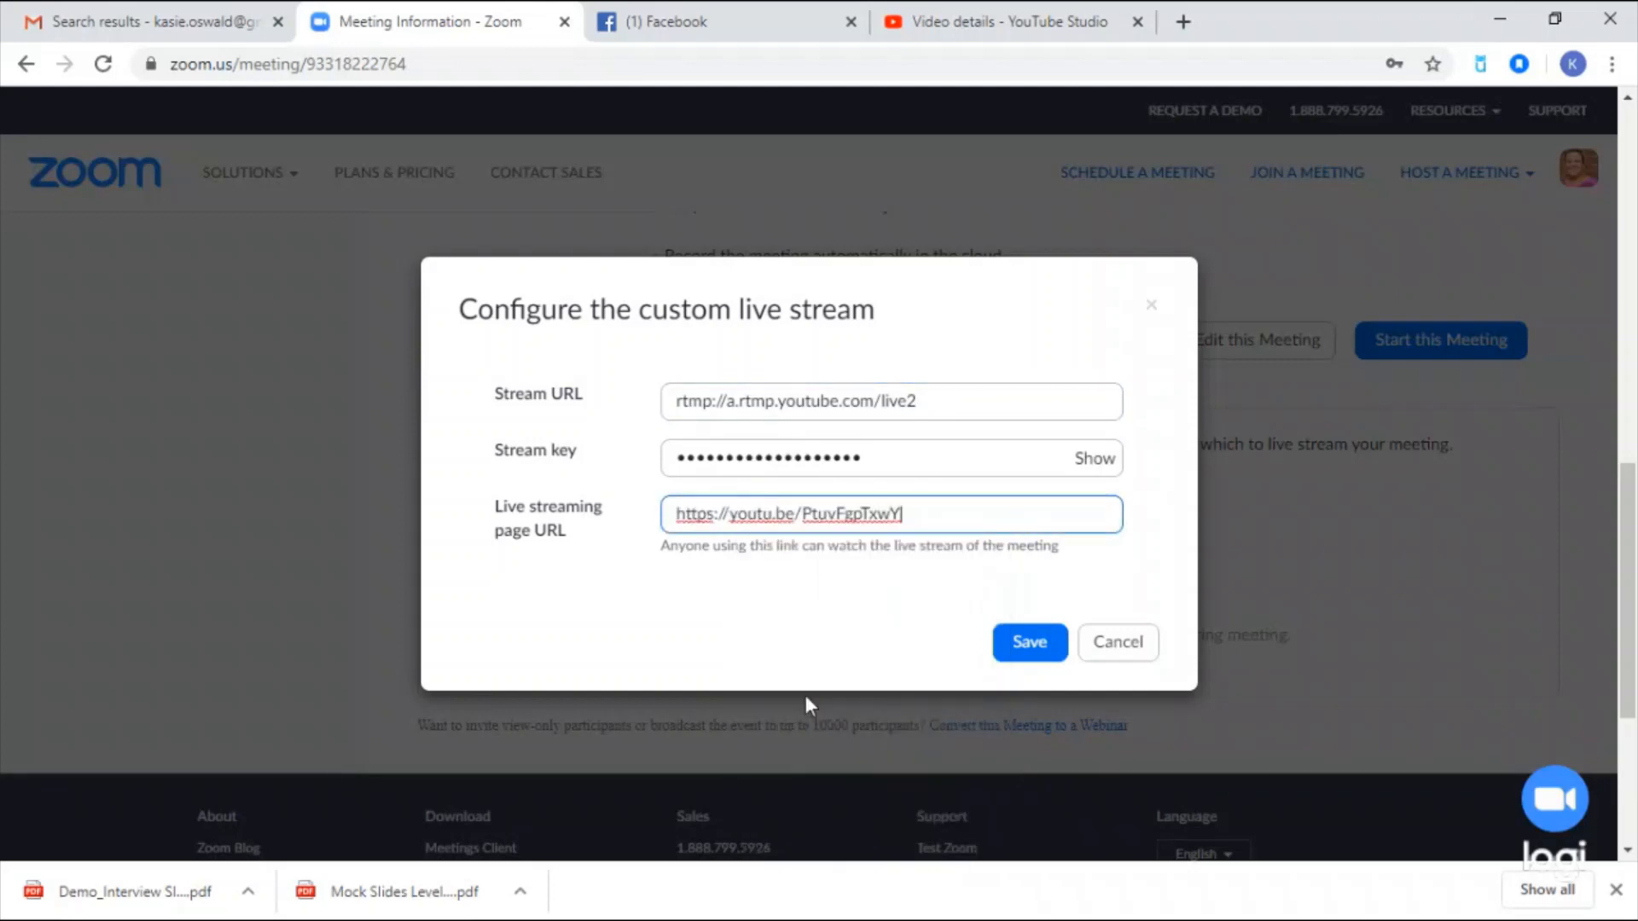
left_click(1032, 644)
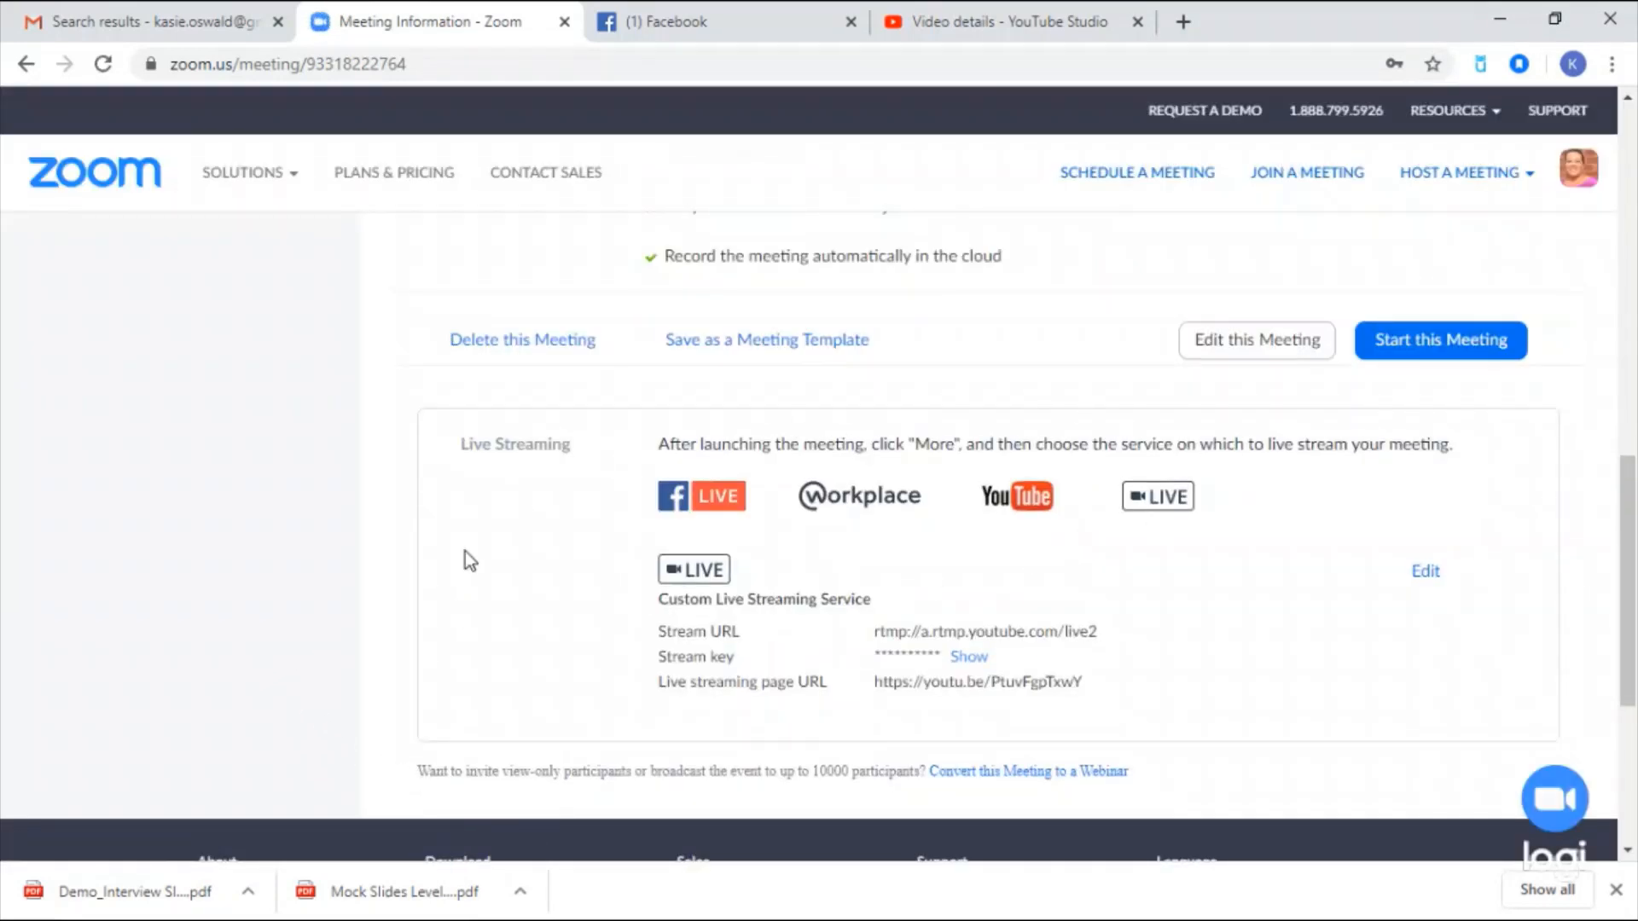
scroll(995, 516, "up", 10)
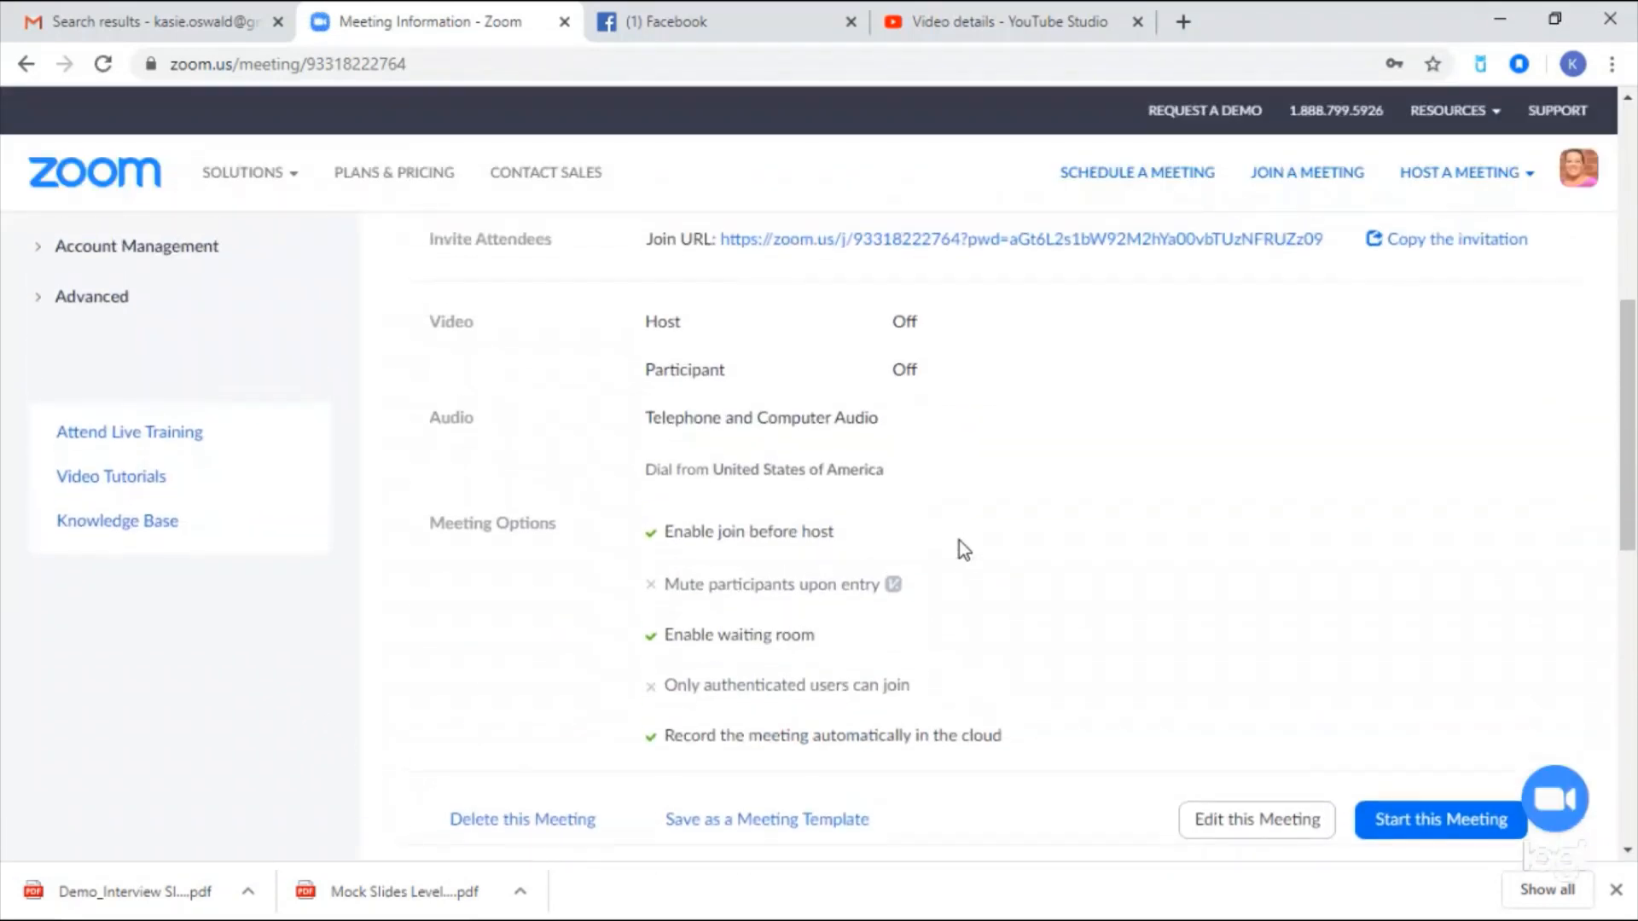
scroll(1081, 625, "up", 2)
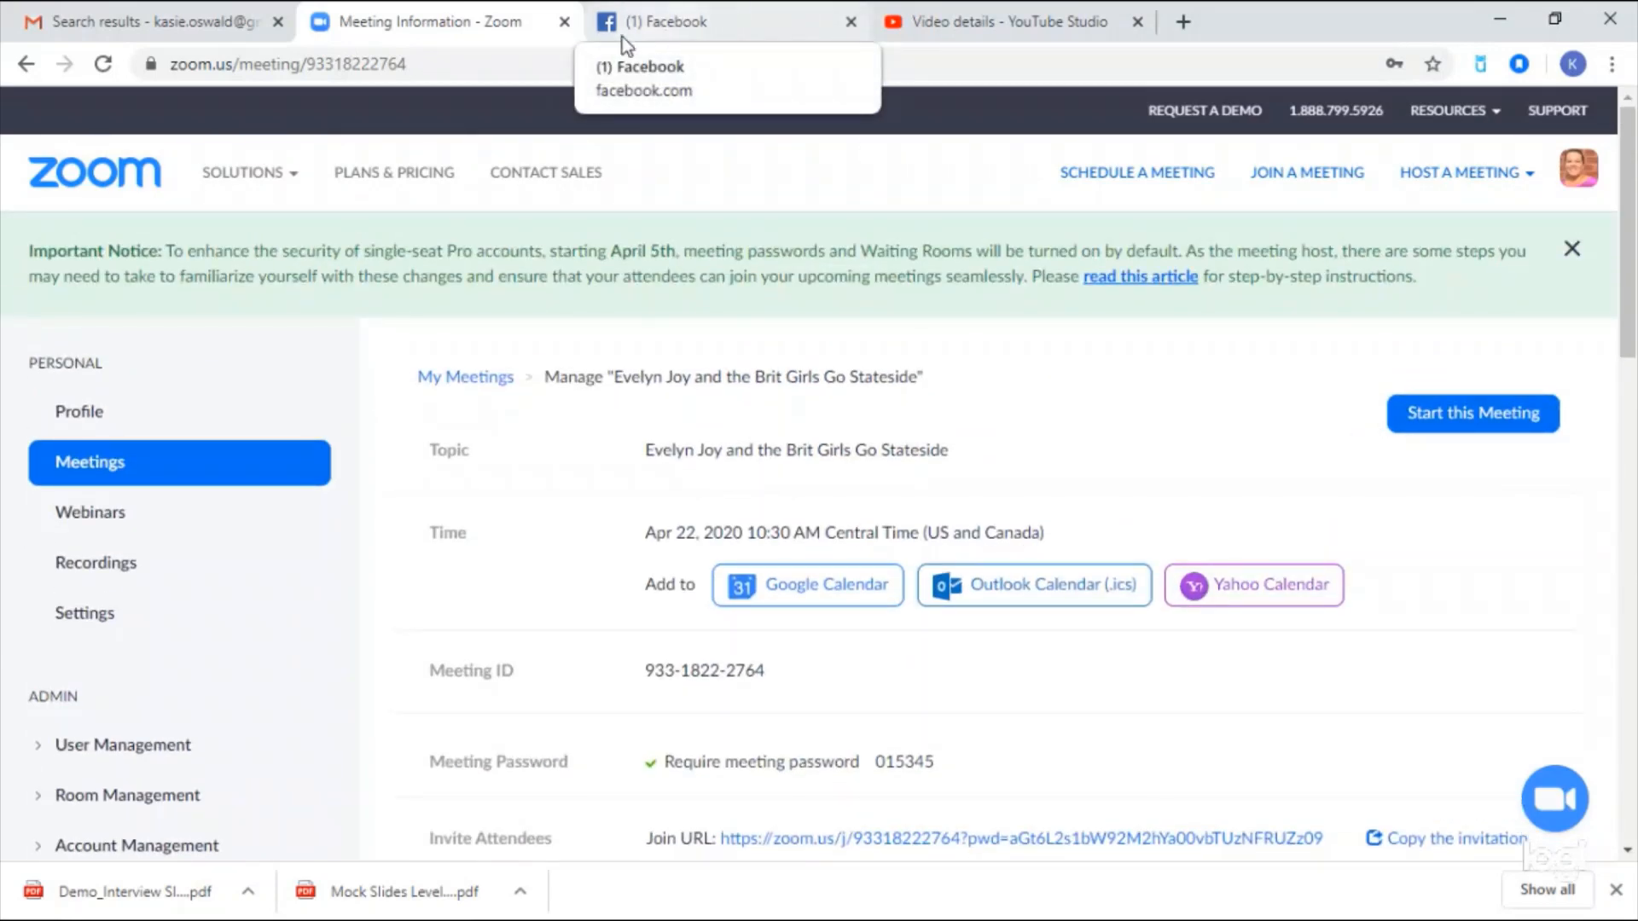
left_click(1492, 17)
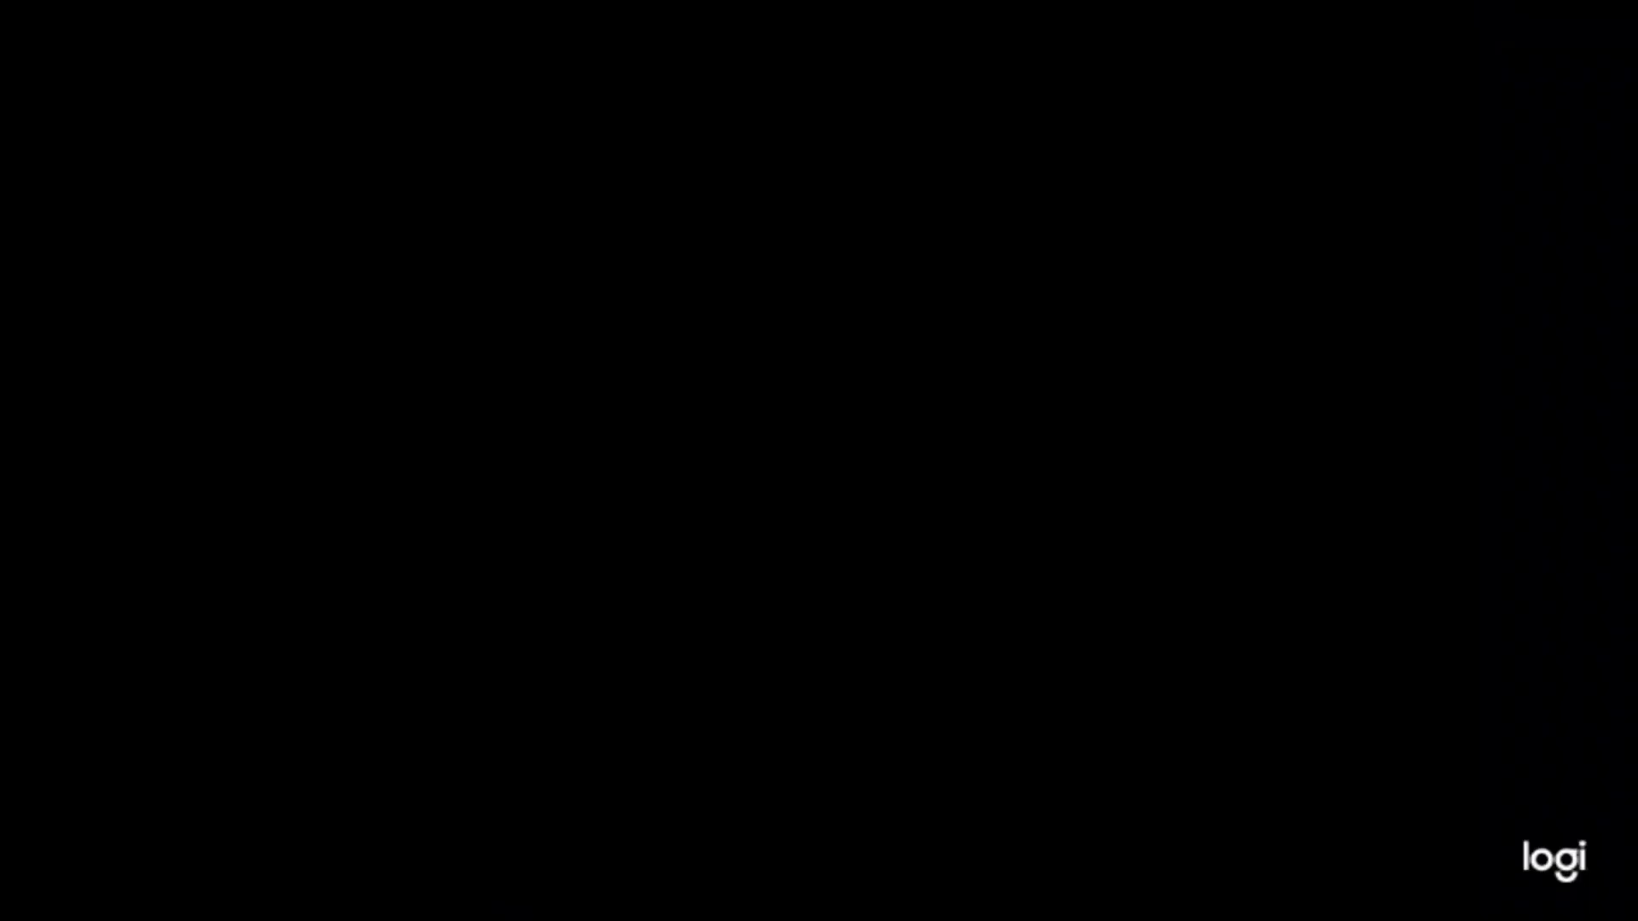